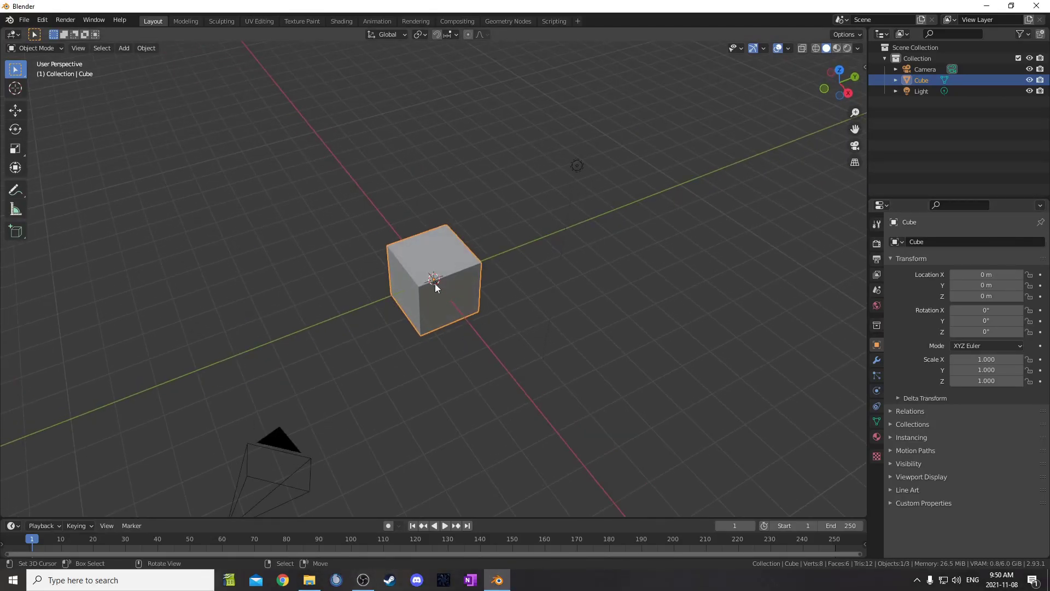
Delete the default cube and add a mesh circle at the world origin in its place.
key(x)
click(435, 284)
key(shift+a)
mouse_move(434, 283)
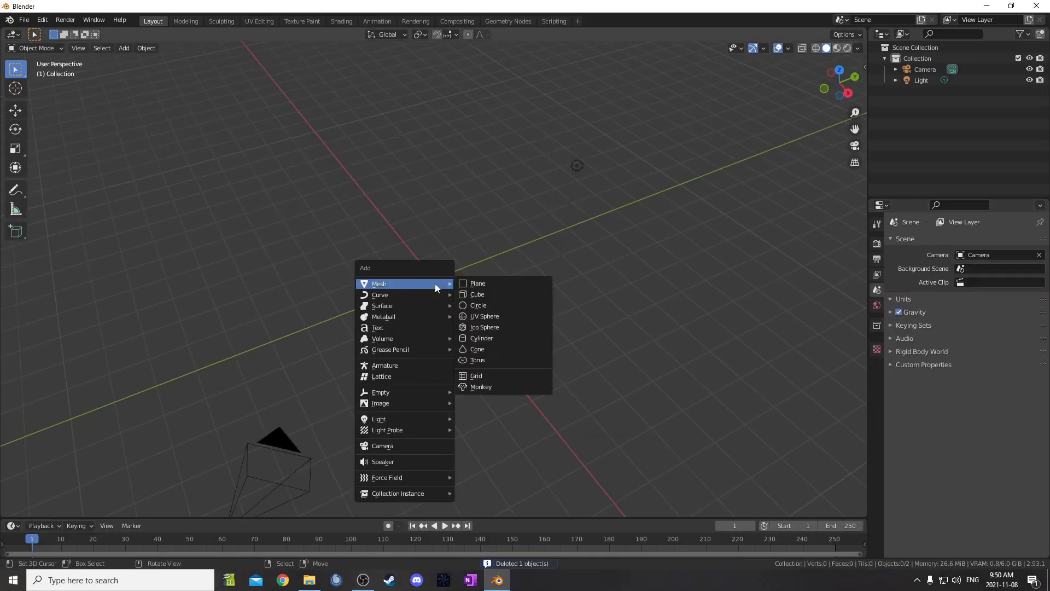
click(491, 302)
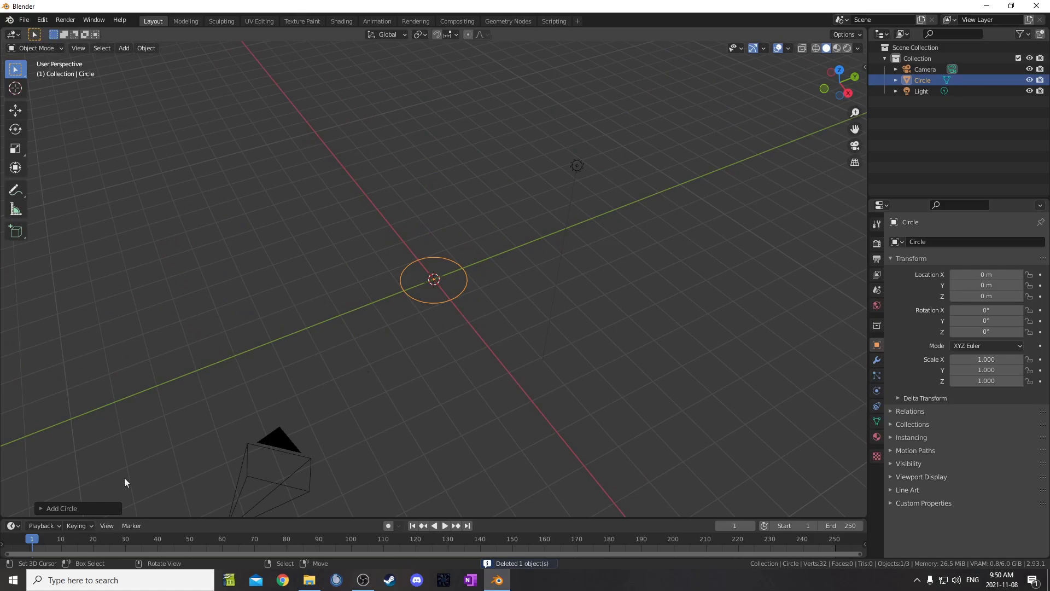
Set the new circle's fill type to N-Gon.
click(41, 509)
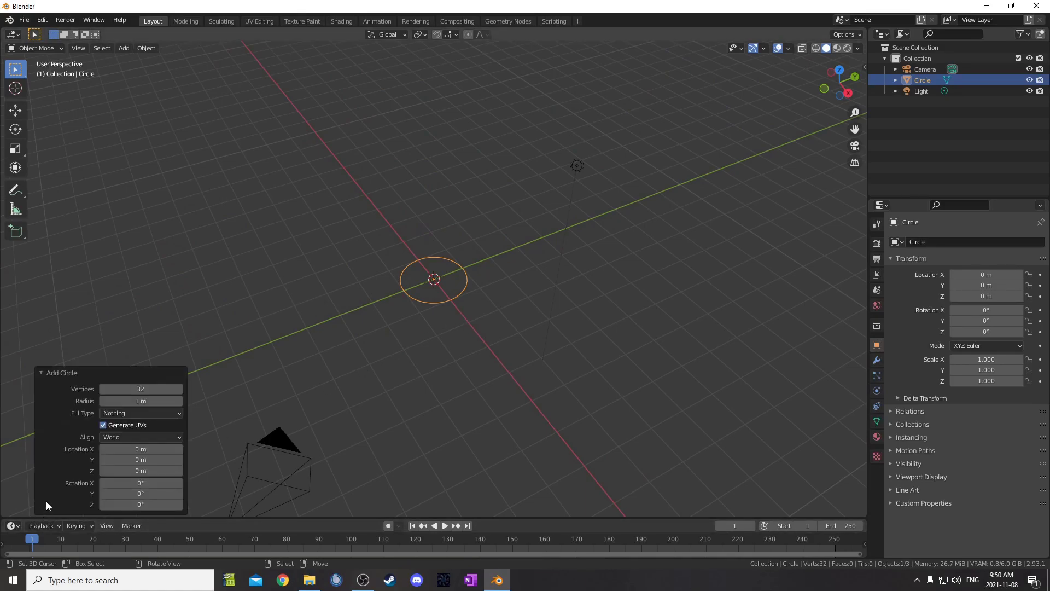
click(142, 414)
click(141, 434)
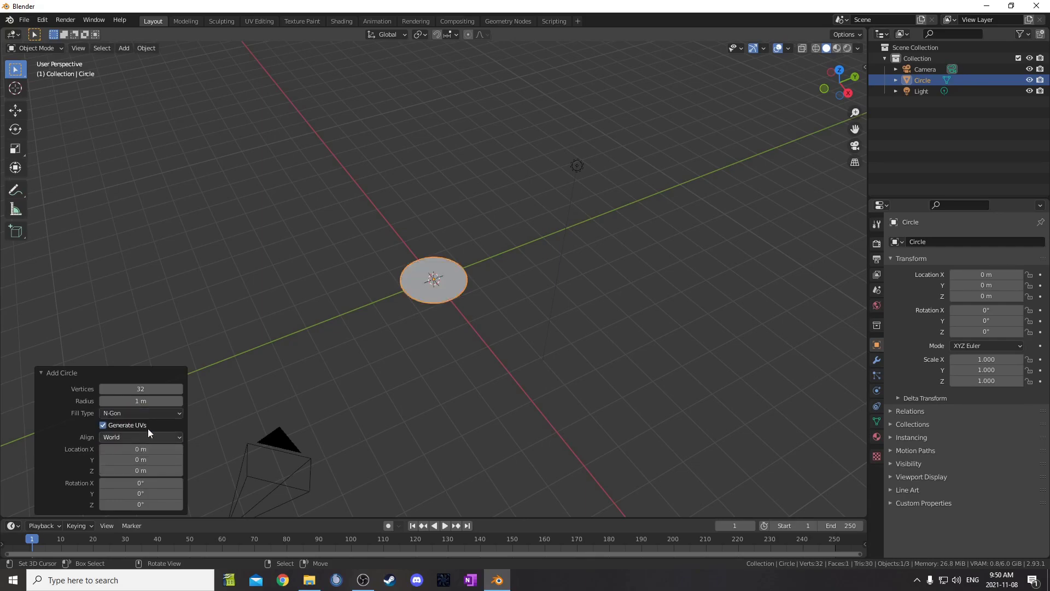
middle_drag(427, 299, 470, 320)
scroll(442, 309, up, 5)
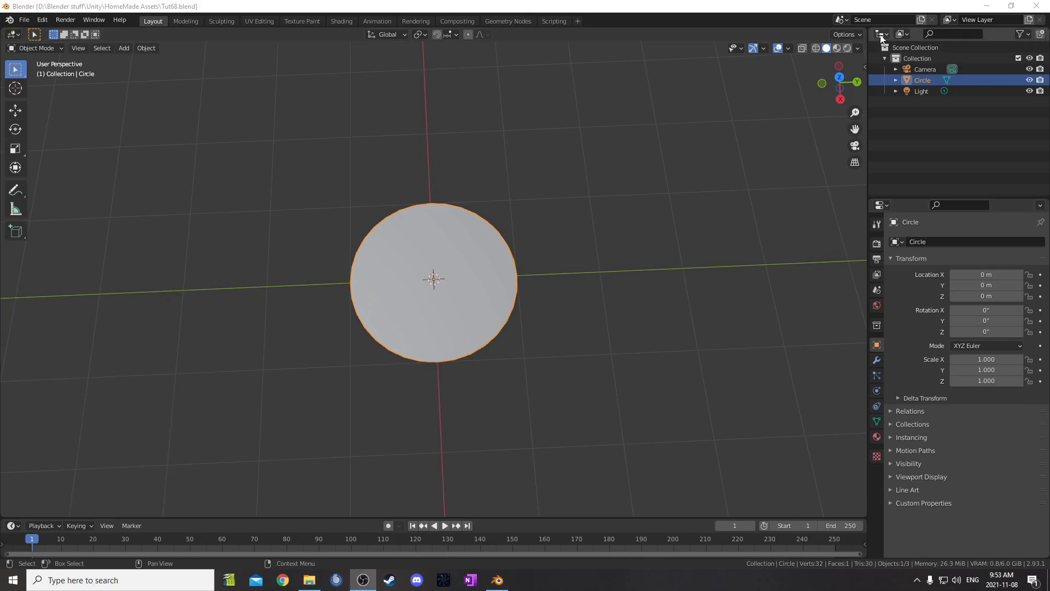
Turn the outliner area into a second 3D viewport and enlarge it in height and width.
click(882, 34)
click(561, 65)
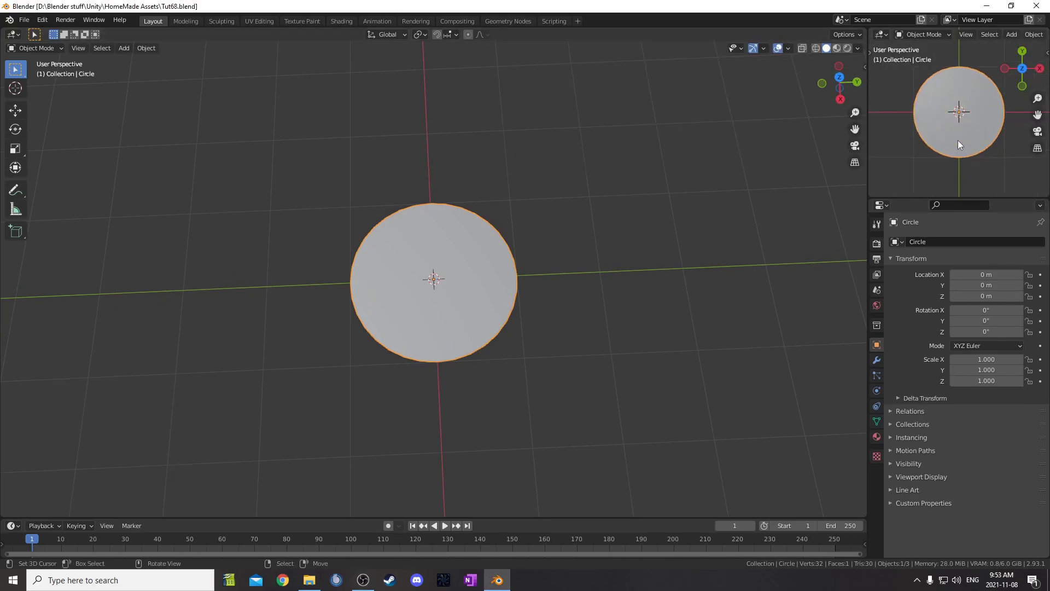
drag(924, 196, 924, 255)
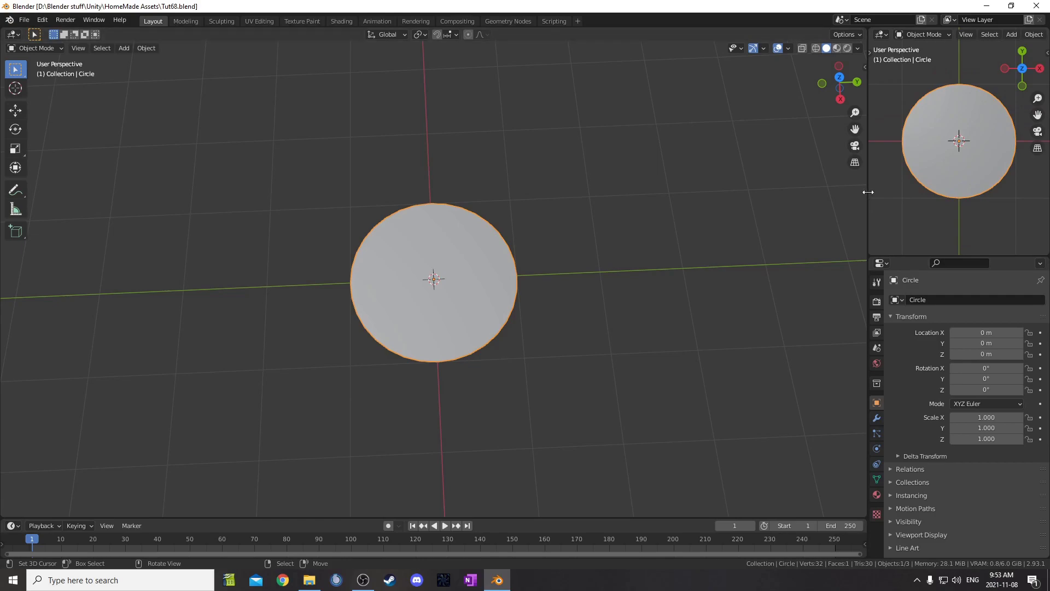
drag(868, 195, 769, 196)
Switch the small second viewport to Rendered shading.
key(z)
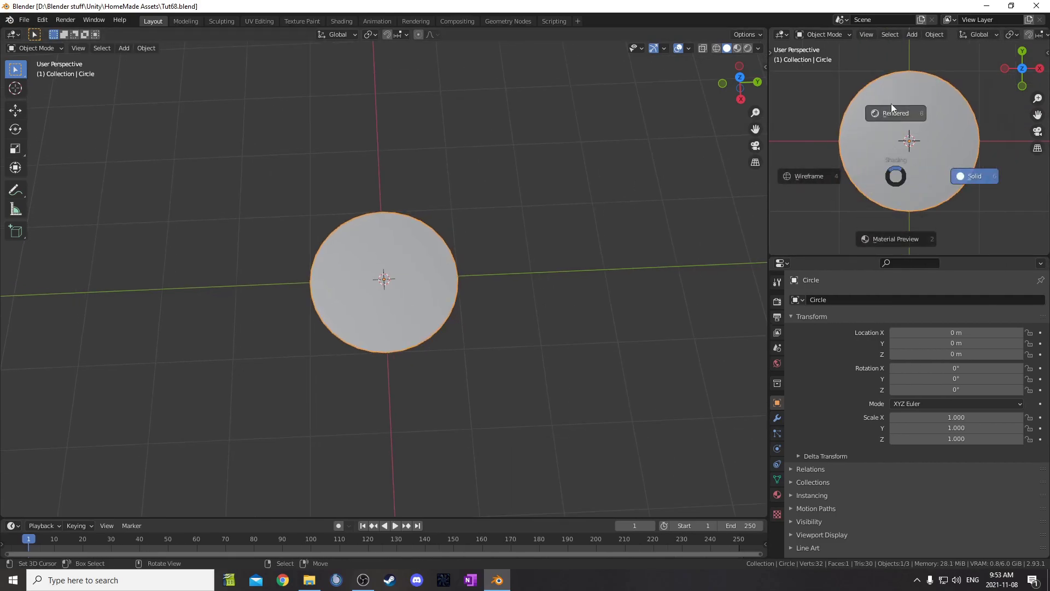
click(891, 102)
middle_drag(882, 169, 888, 140)
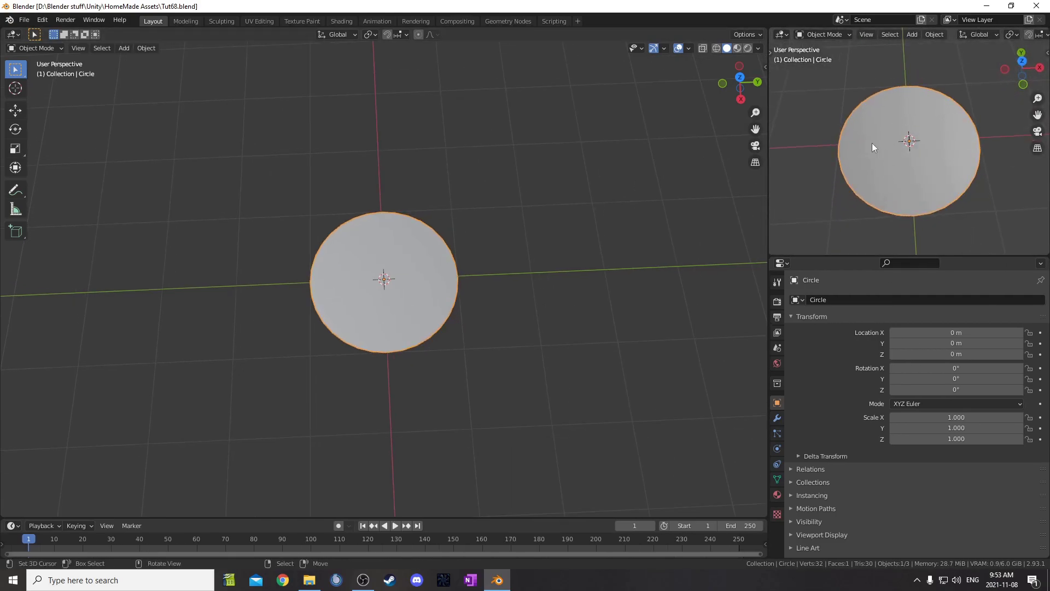
Turn the main viewport into a Shader Editor with its sidebar hidden and create a new material for the circle.
click(13, 33)
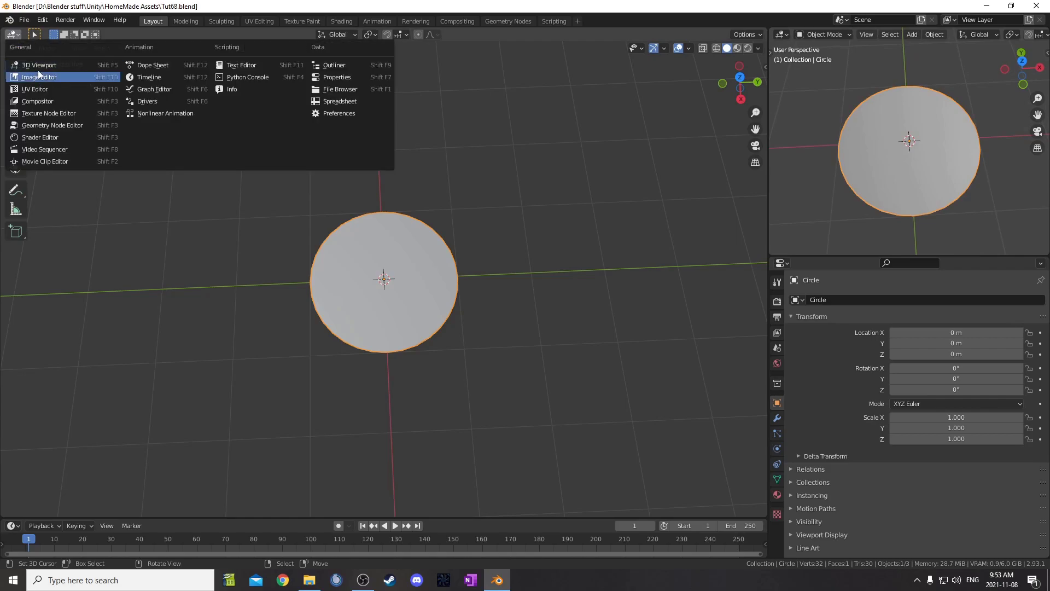
click(40, 137)
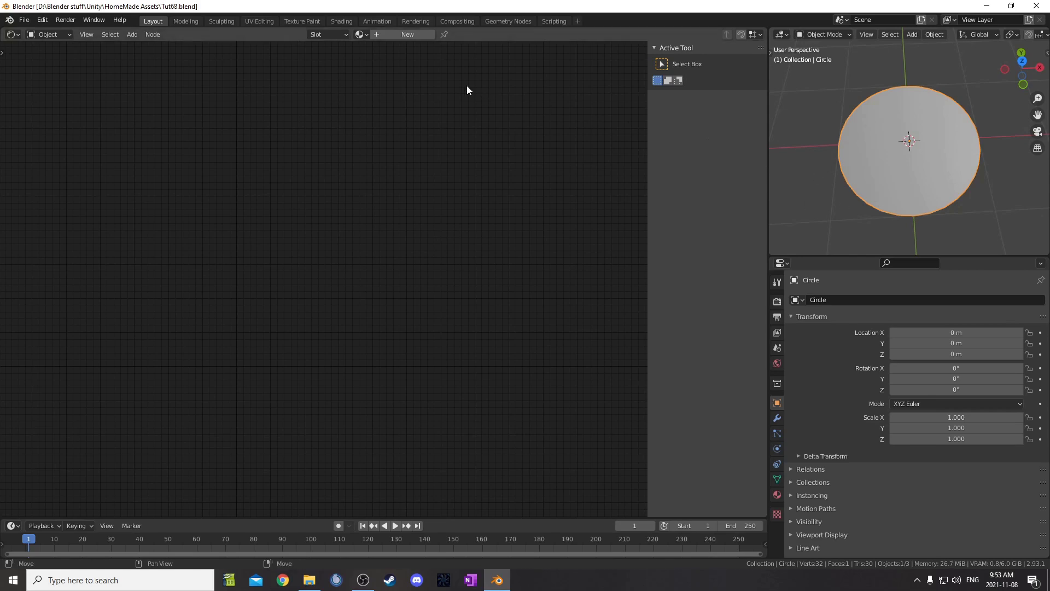
click(361, 34)
click(381, 51)
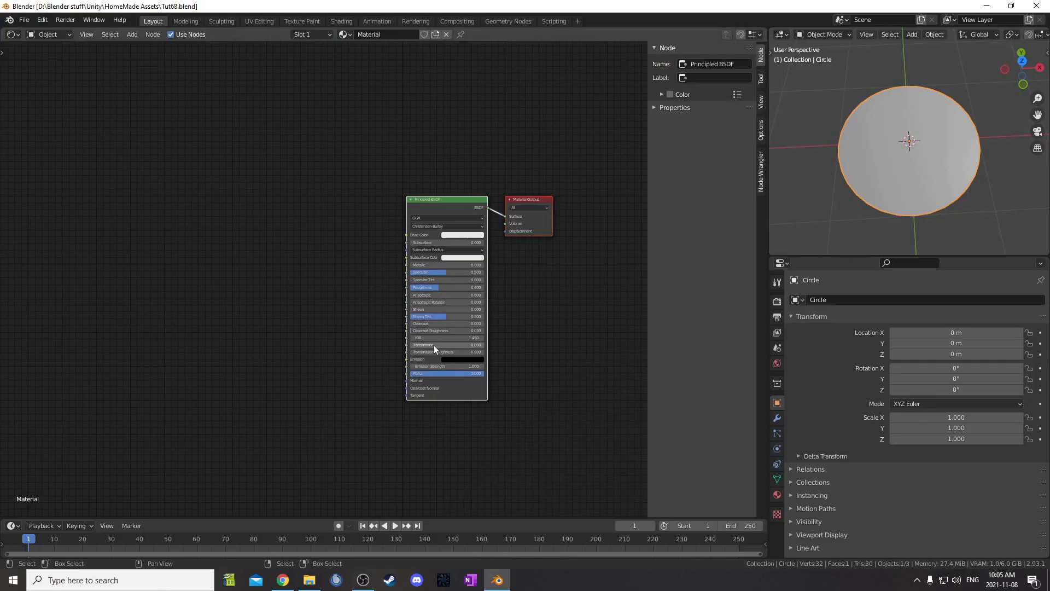
key(n)
scroll(406, 319, up, 4)
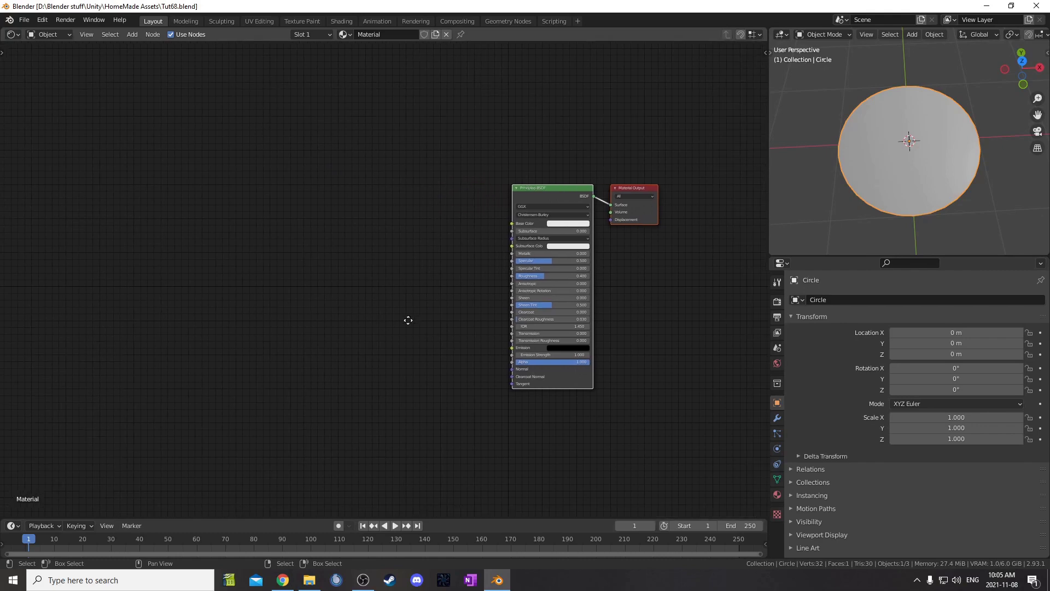
Add a Texture Coordinate node well to the left of the Principled BSDF.
key(shift+a)
click(284, 329)
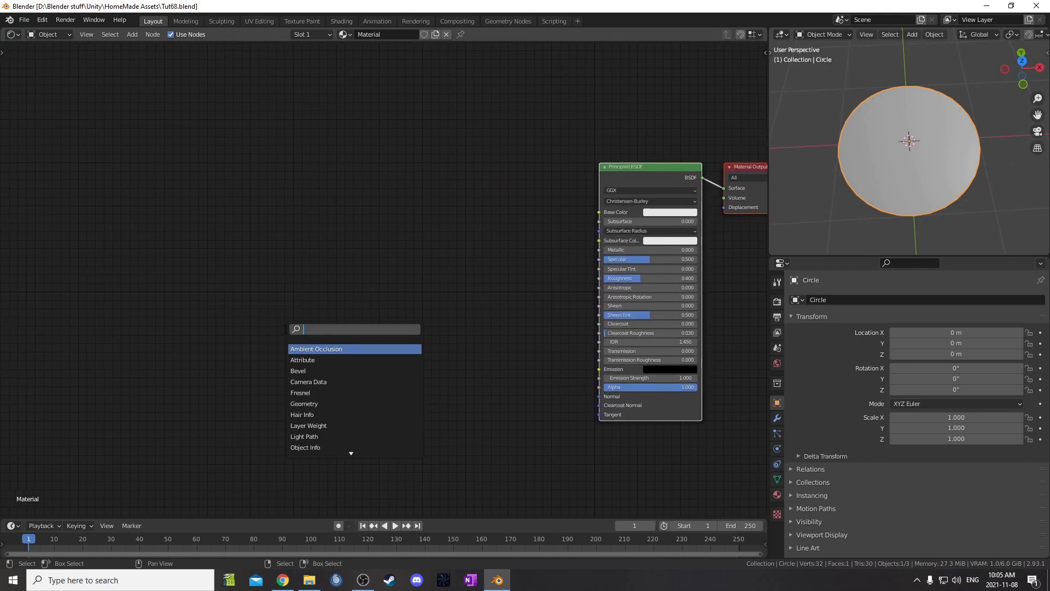
text(coor)
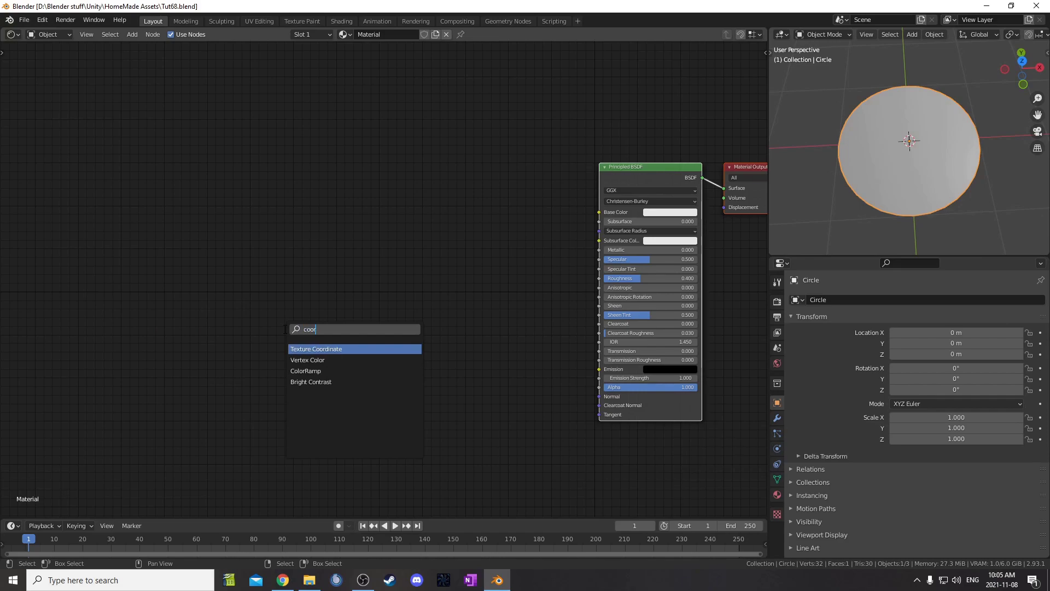
key(Return)
click(151, 239)
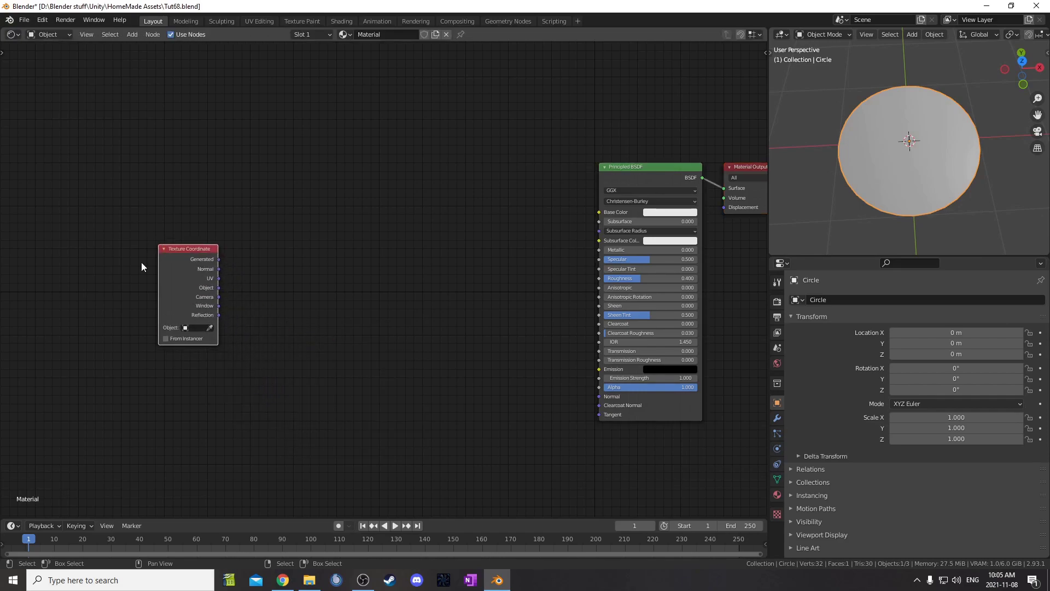
Preview the Texture Coordinate node's Object output on the circle through a viewer node.
ctrl+shift+click(190, 250)
ctrl+shift+click(190, 250)
ctrl+shift+click(191, 249)
ctrl+shift+click(190, 249)
Insert a Mapping node on the link between the Texture Coordinate's Object output and the viewer.
key(shift+a)
click(327, 297)
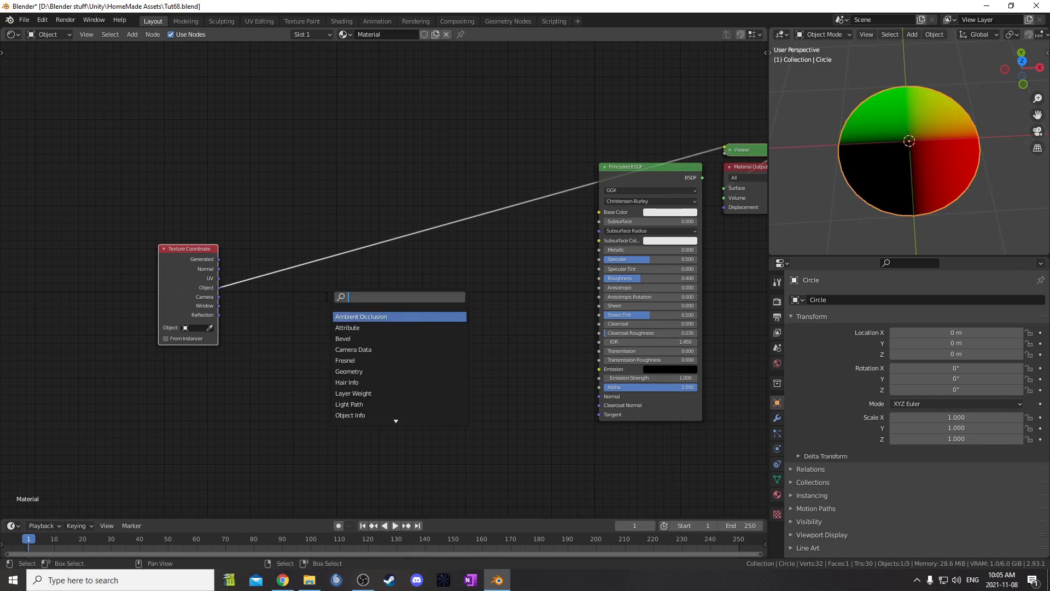
text(mapping)
key(Return)
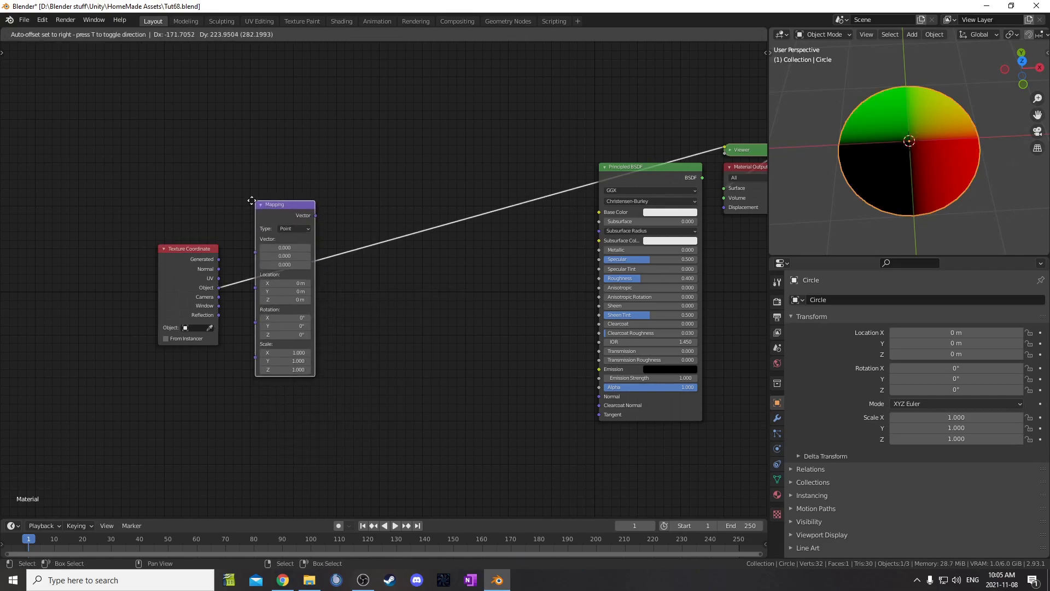
click(251, 200)
Insert a Separate XYZ node after the Mapping node, feeding its X output to the viewer.
key(shift+a)
click(409, 314)
text(sep)
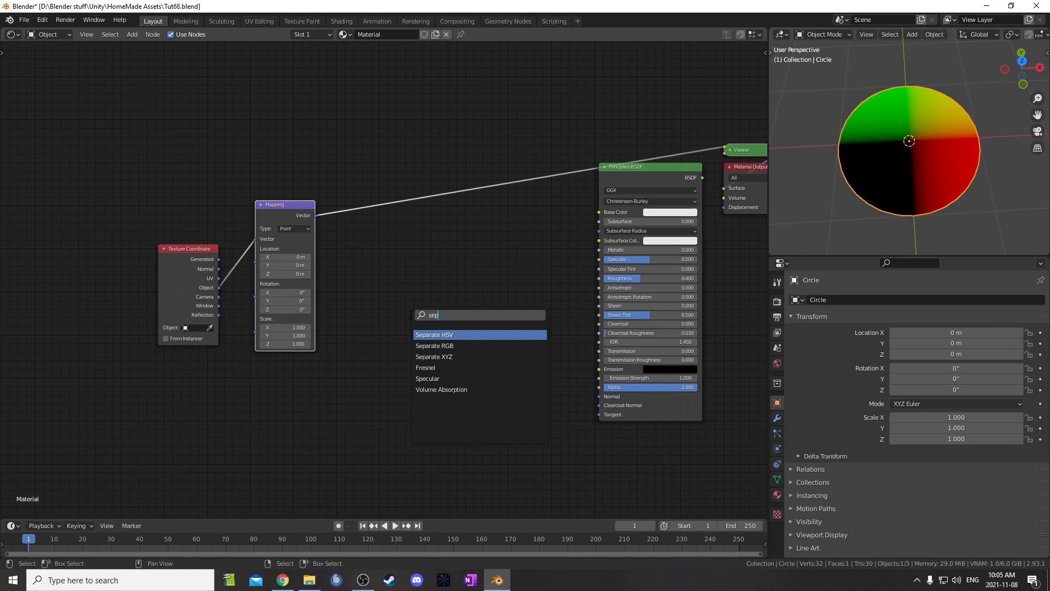
key(Down)
key(Down)
key(Return)
click(354, 203)
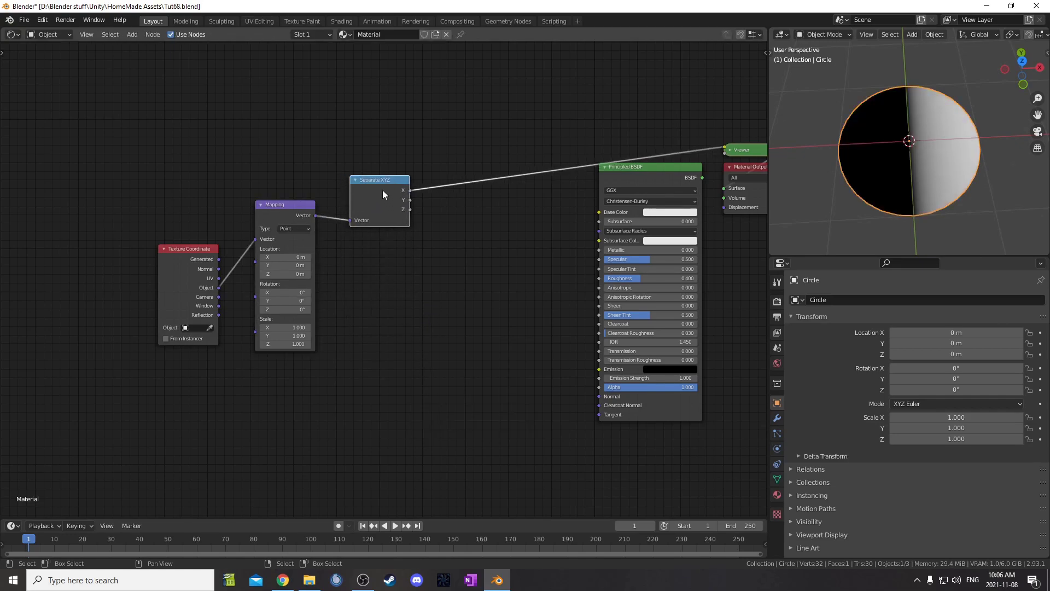
drag(383, 189, 379, 178)
middle_drag(374, 298, 393, 309)
key(shift+a)
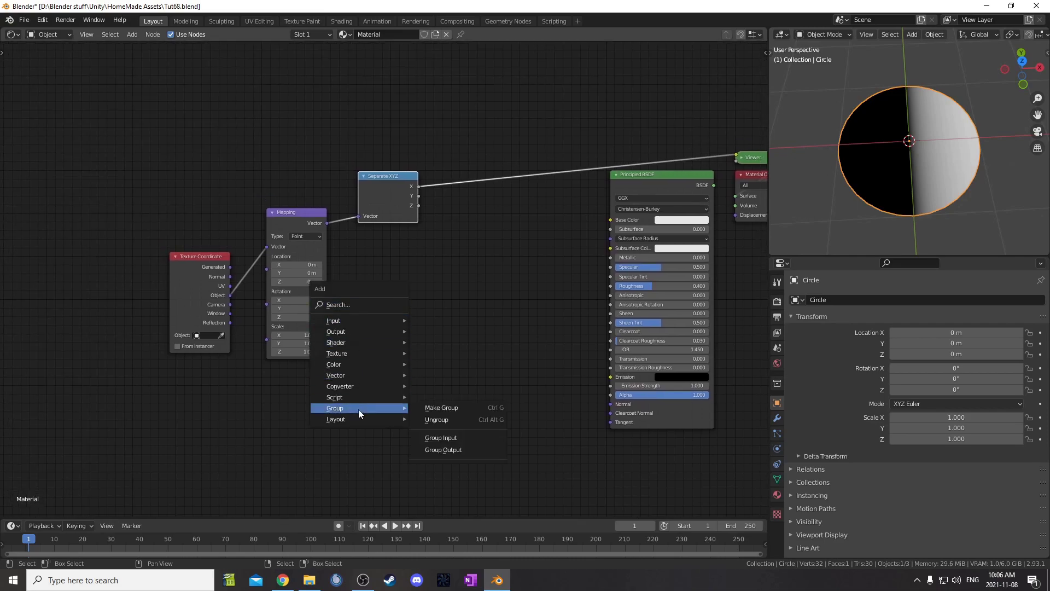
mouse_move(361, 320)
key(Escape)
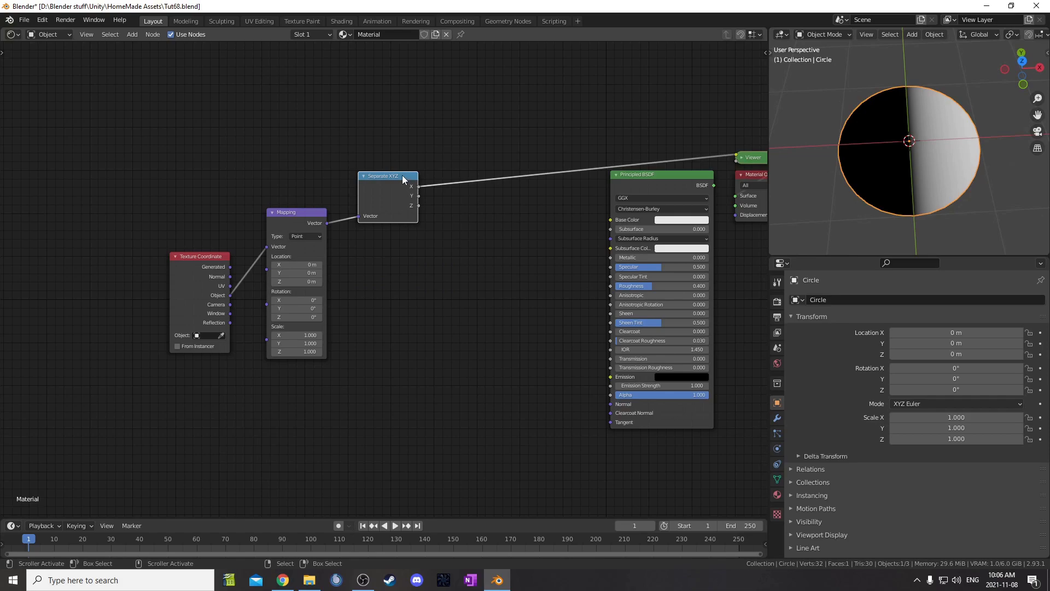
Insert an Add math node on the link between Separate XYZ's X output and the viewer.
drag(402, 175, 393, 168)
middle_drag(408, 275, 373, 317)
key(shift+a)
click(374, 318)
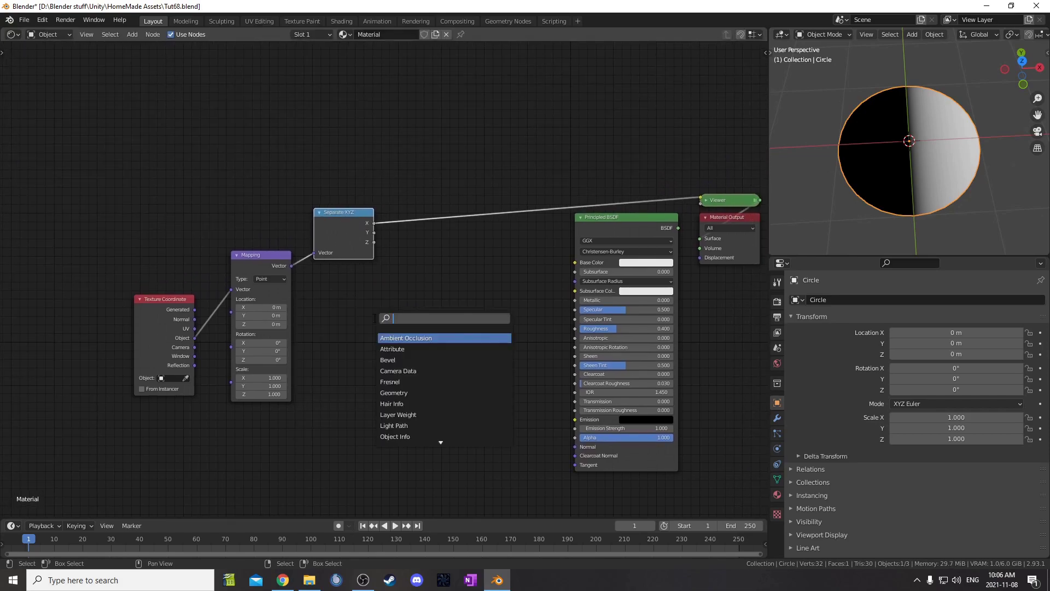
text(add)
key(Return)
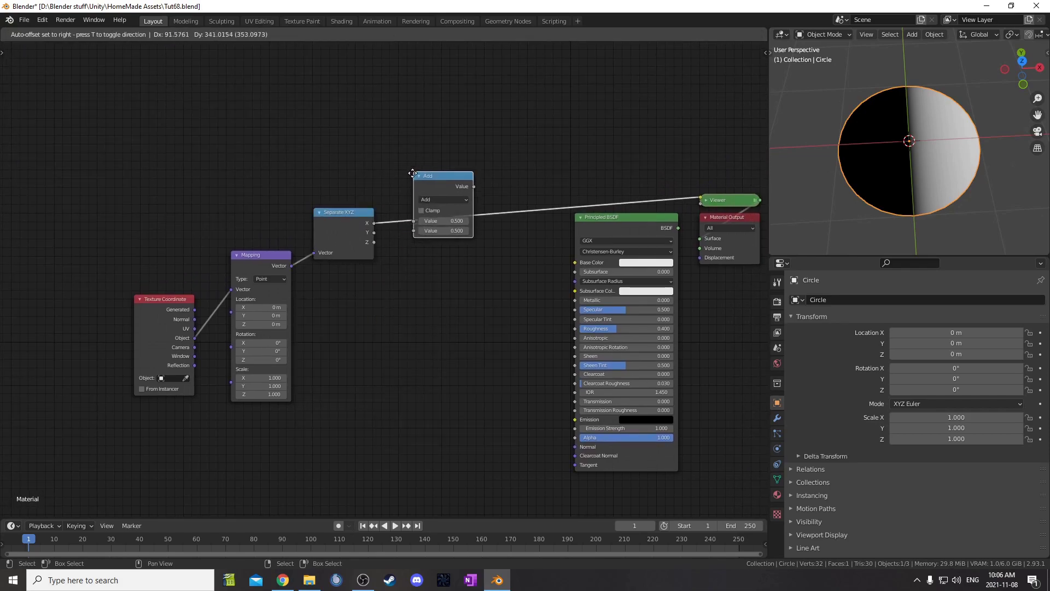
click(408, 187)
Move the Texture Coordinate, Mapping, Separate XYZ and Add nodes together further left, away from the Principled BSDF.
drag(104, 187, 432, 432)
key(g)
click(247, 461)
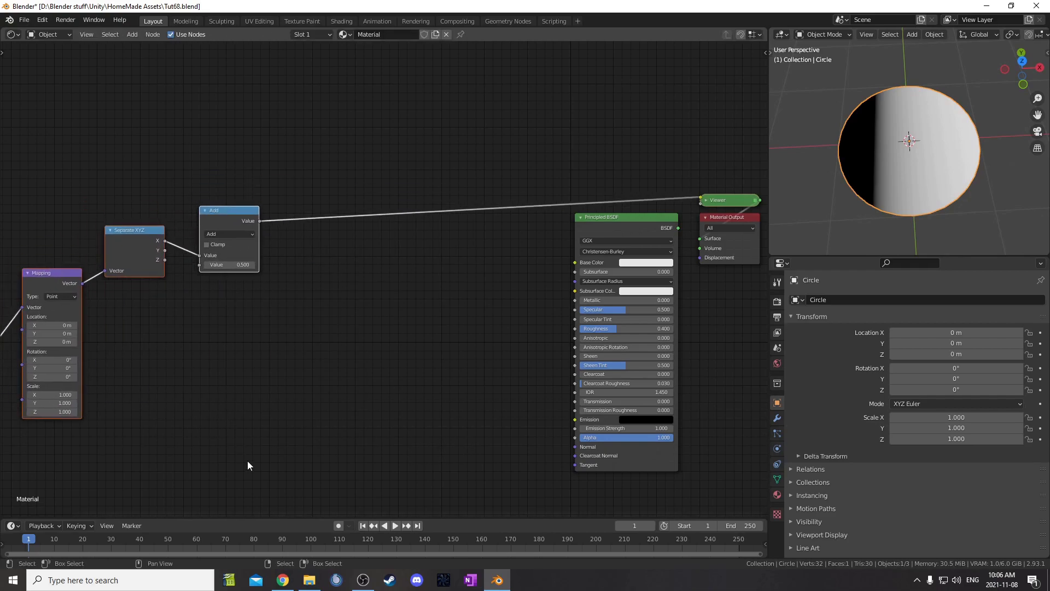
Insert a ColorRamp node on the link between the Add node and the viewer.
middle_drag(316, 327, 378, 372)
key(shift+a)
click(385, 372)
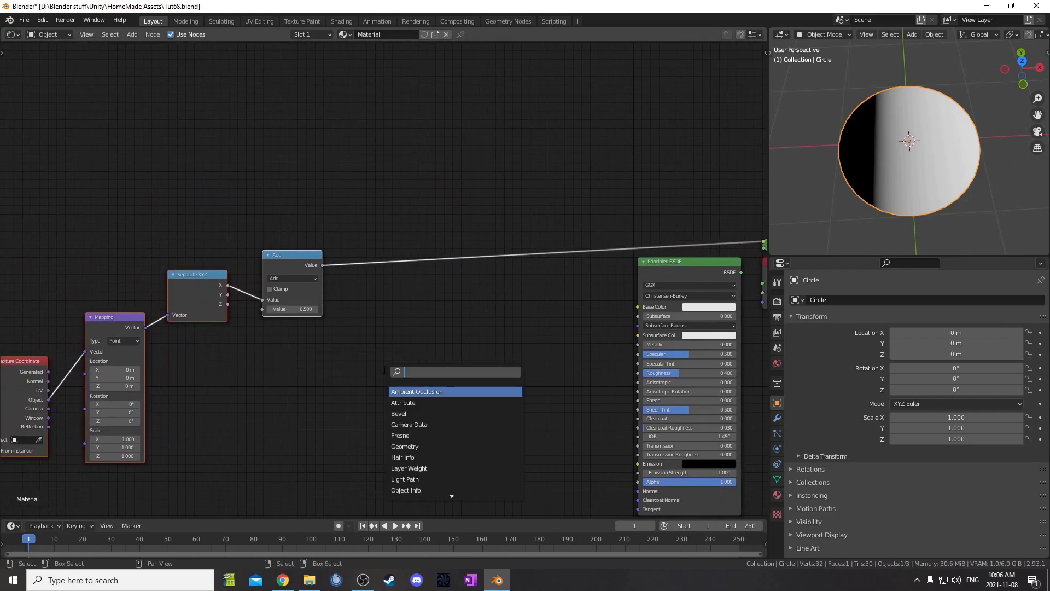
text(color ramp)
key(Return)
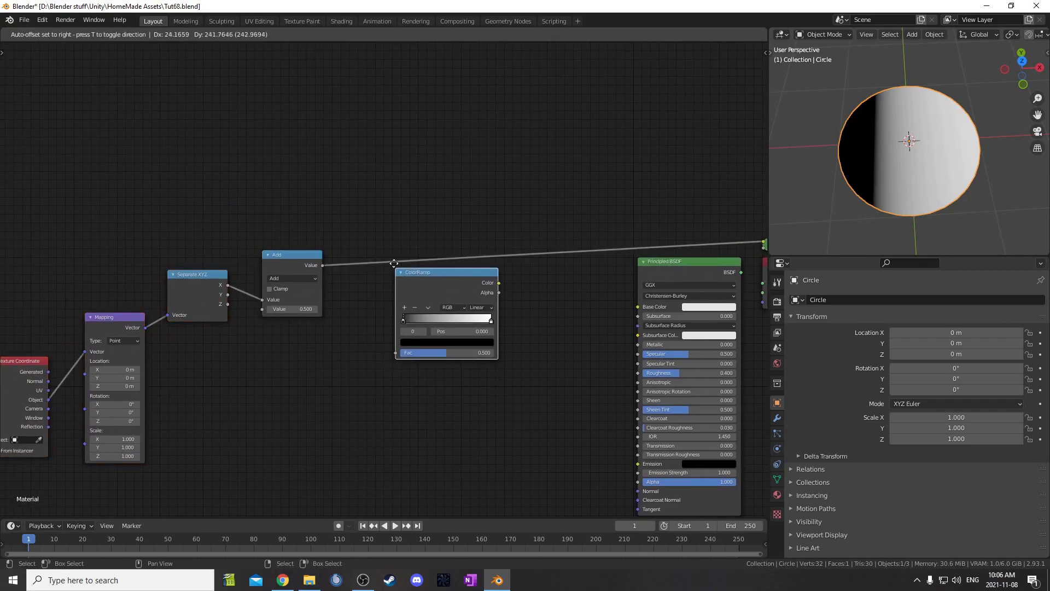
click(371, 224)
Save the Blender file.
middle_drag(337, 476, 462, 418)
middle_drag(225, 417, 262, 403)
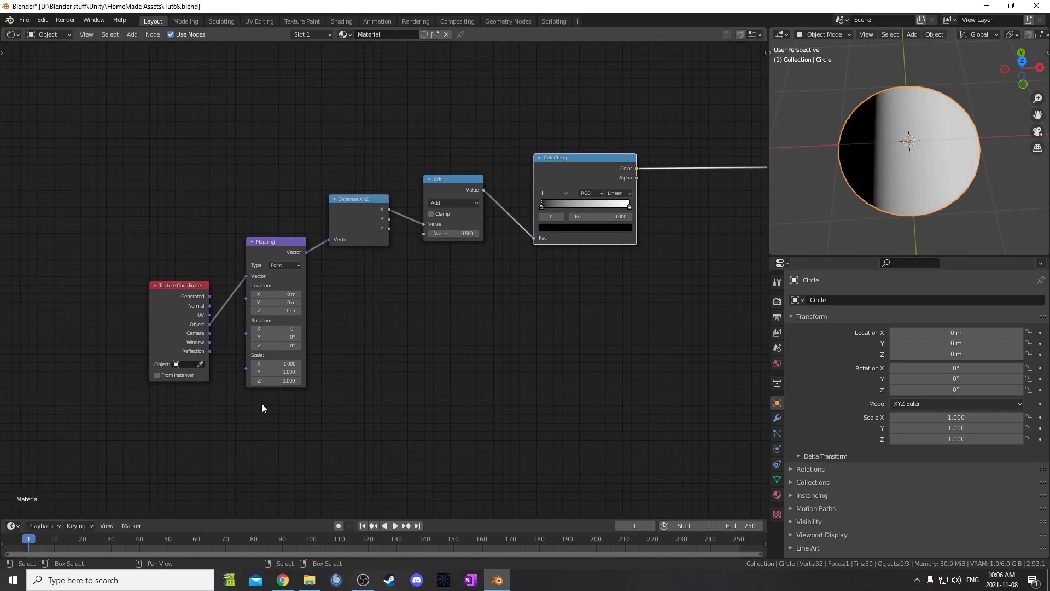
middle_drag(535, 355, 491, 356)
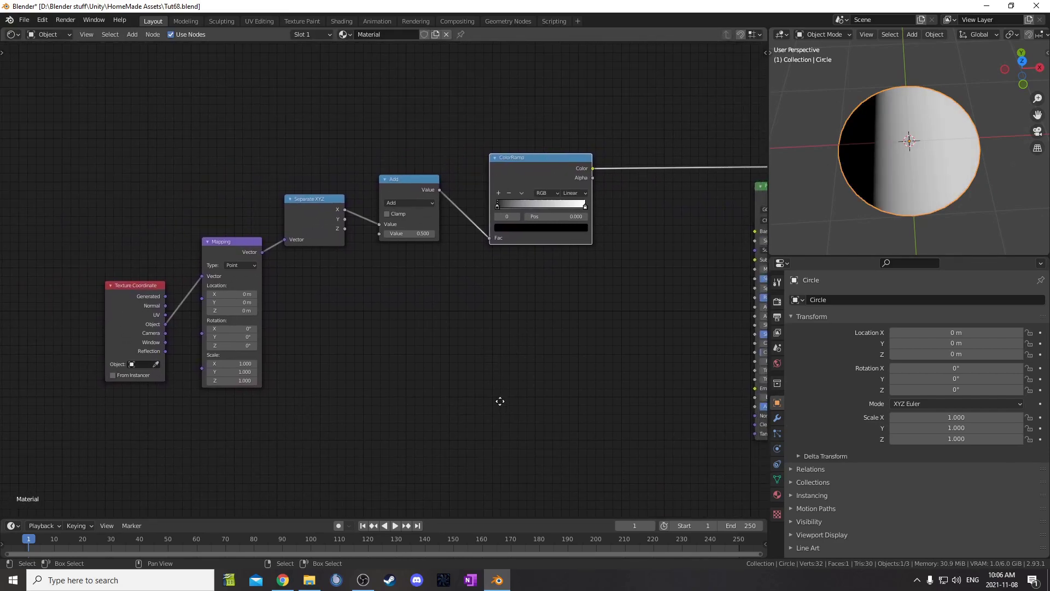
key(ctrl+s)
Bring the image Tut29.jpg into the node tree as an image texture node below the existing chain.
scroll(386, 324, up, 3)
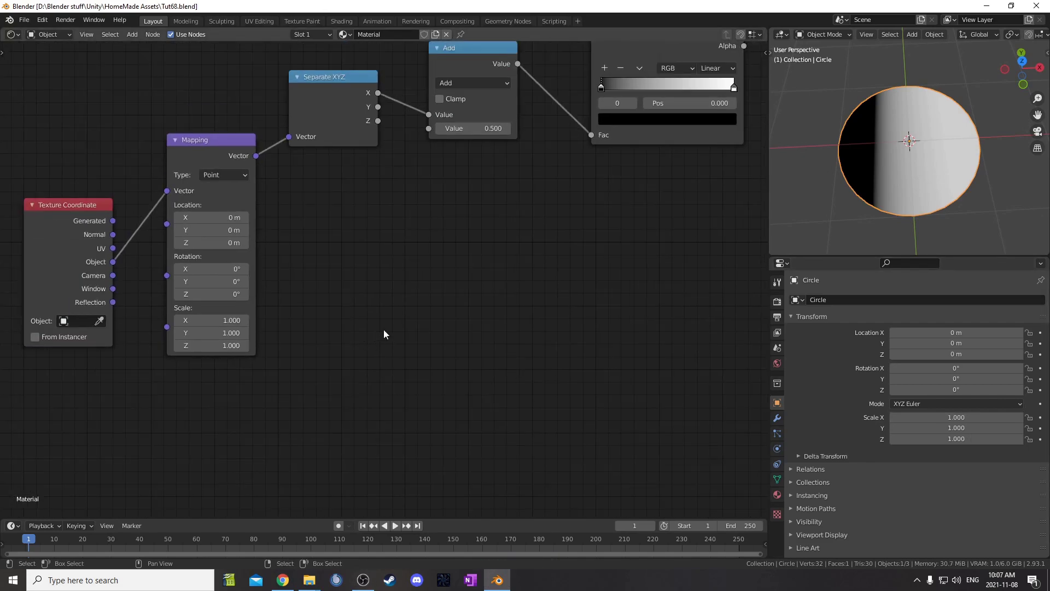
drag(1049, 323, 350, 327)
scroll(369, 349, down, 5)
middle_drag(369, 349, 360, 290)
Preview the Tut29.jpg texture on the circle and connect the Texture Coordinate's UV output to its Vector input.
ctrl+shift+click(393, 260)
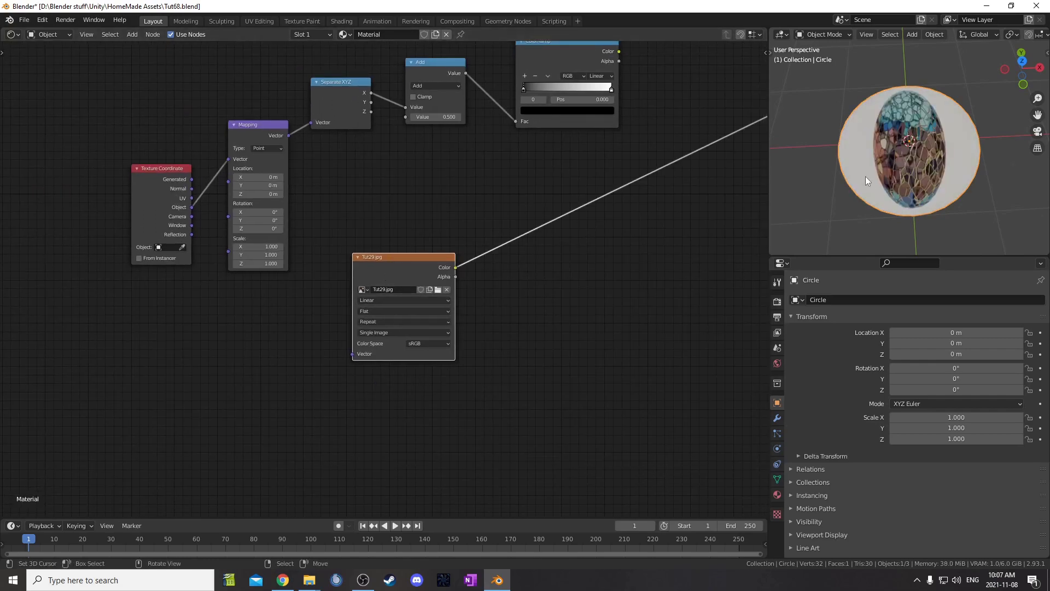
middle_drag(156, 234, 171, 228)
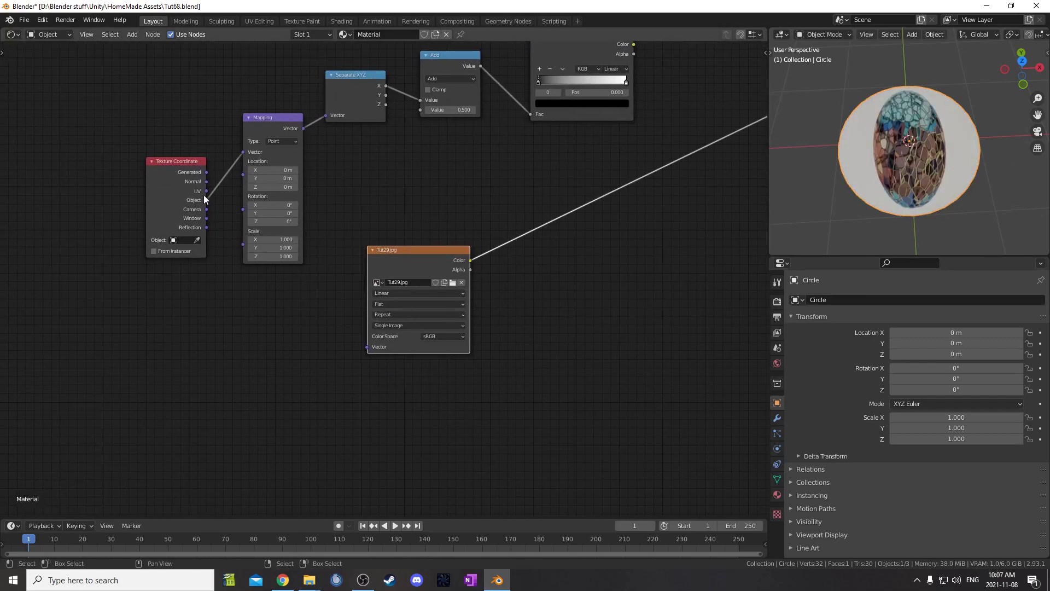
drag(207, 192, 367, 347)
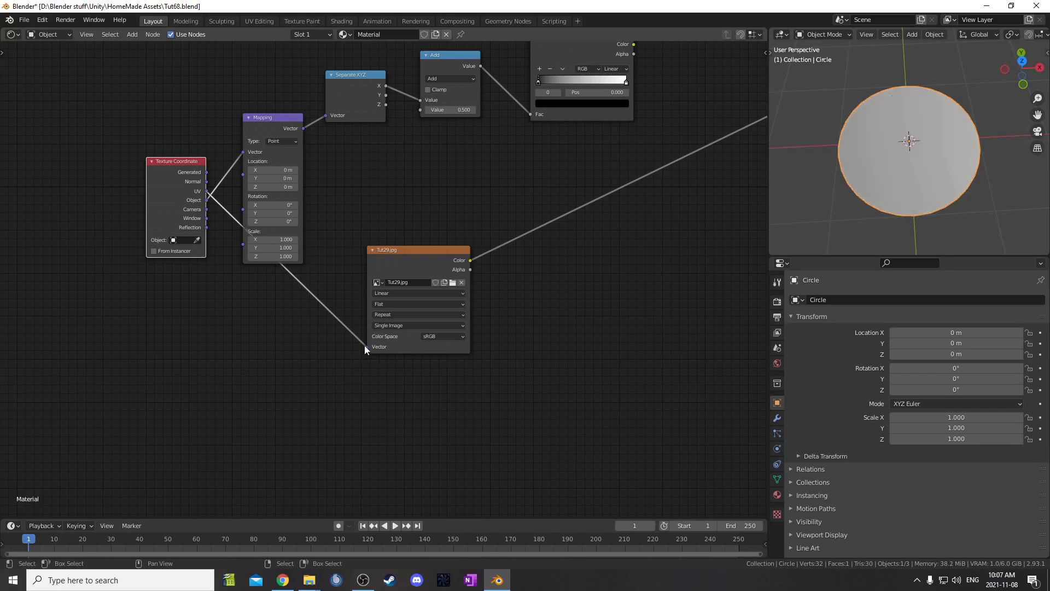
Split the Shader Editor horizontally into two areas and turn the upper one into a UV Editor.
drag(3, 30, 12, 241)
click(12, 34)
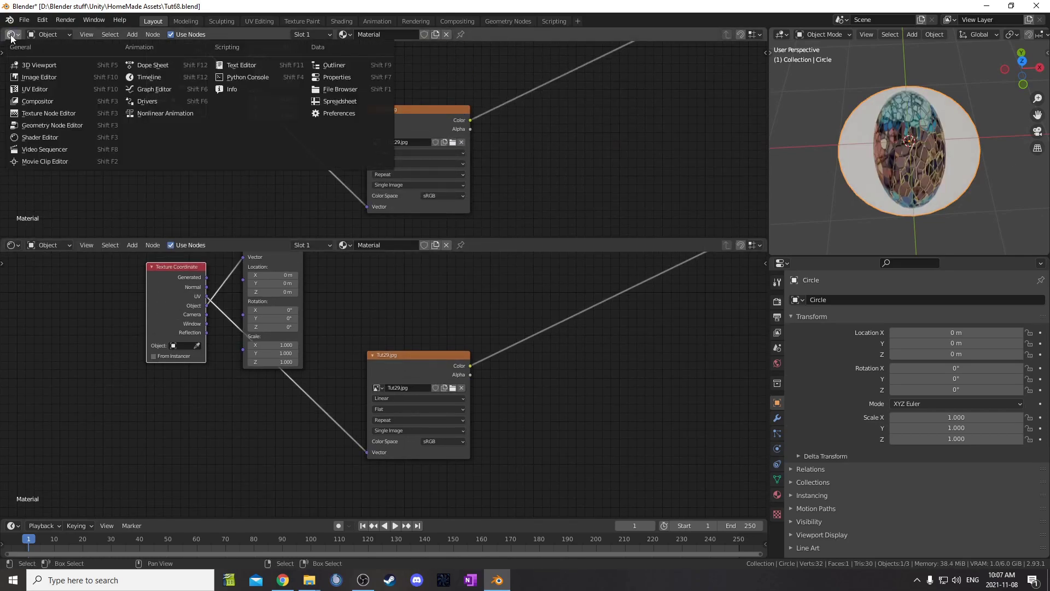
click(55, 90)
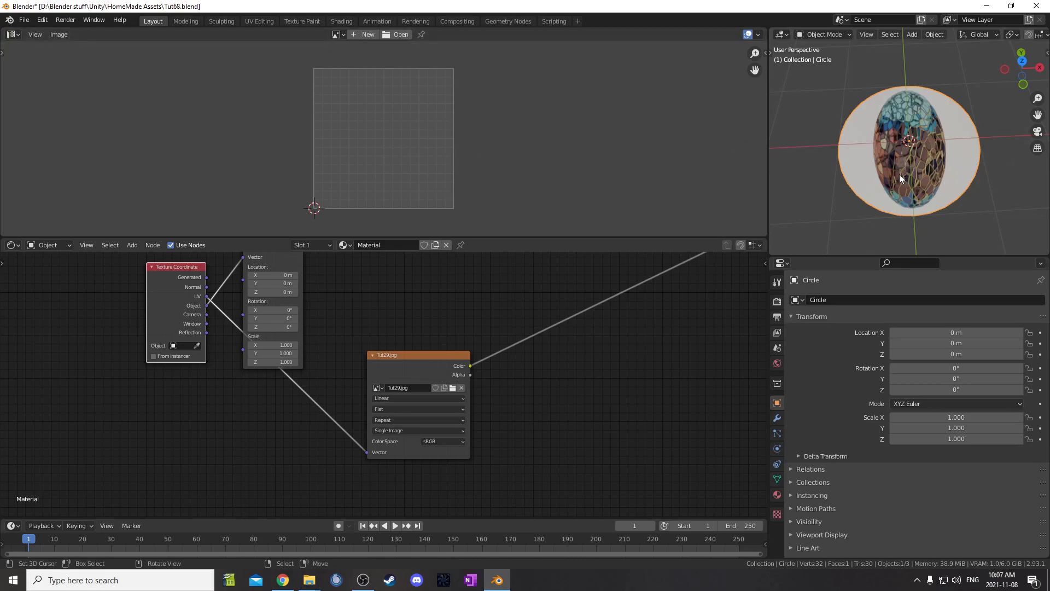
Unwrap the whole circle mesh with Project from View while looking at it straight from the top.
key(KP_7)
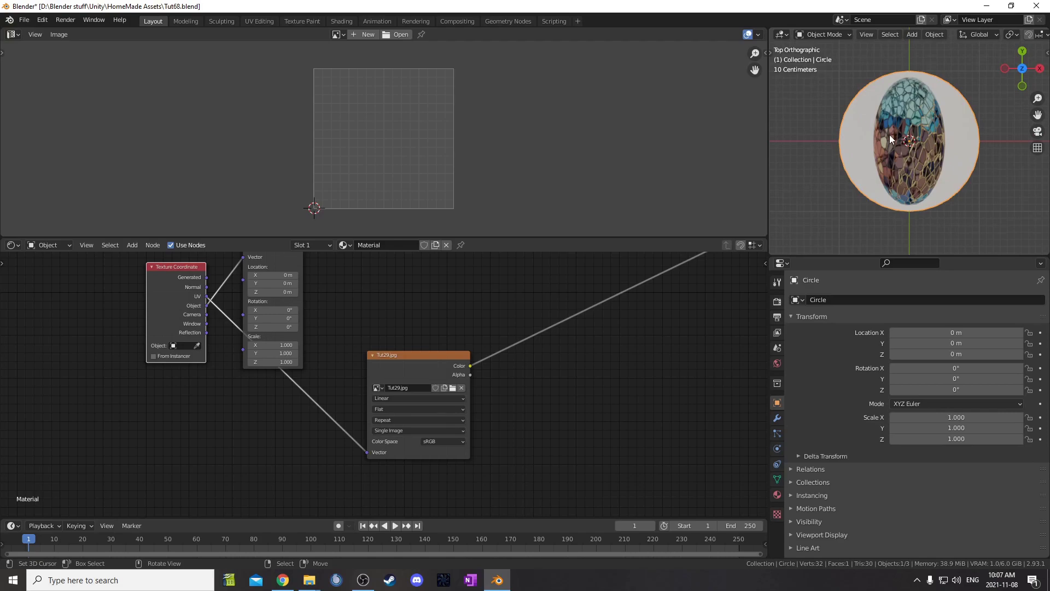
key(Tab)
scroll(892, 140, down, 4)
key(u)
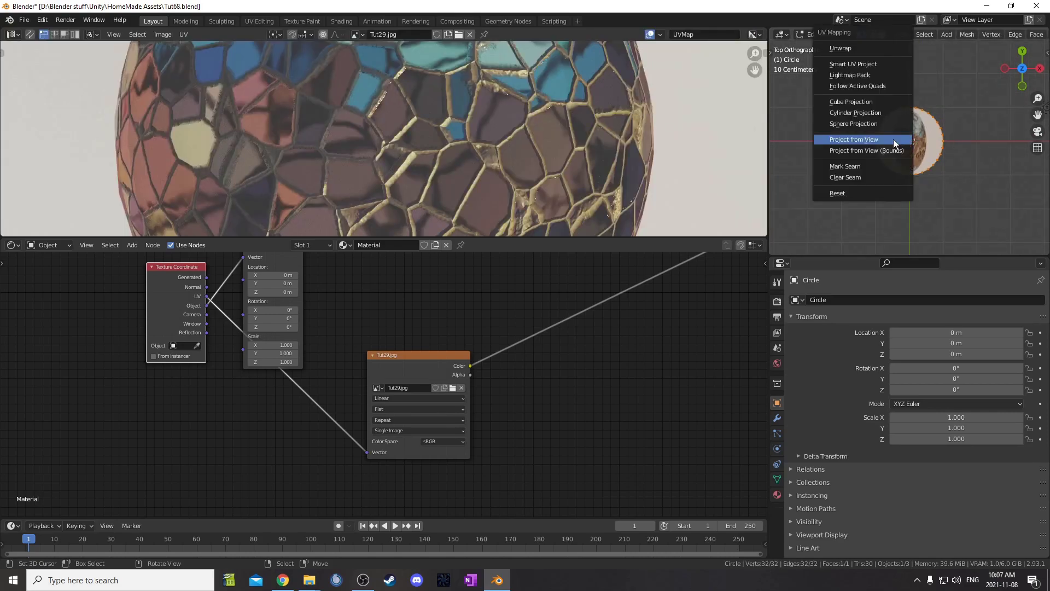
click(886, 139)
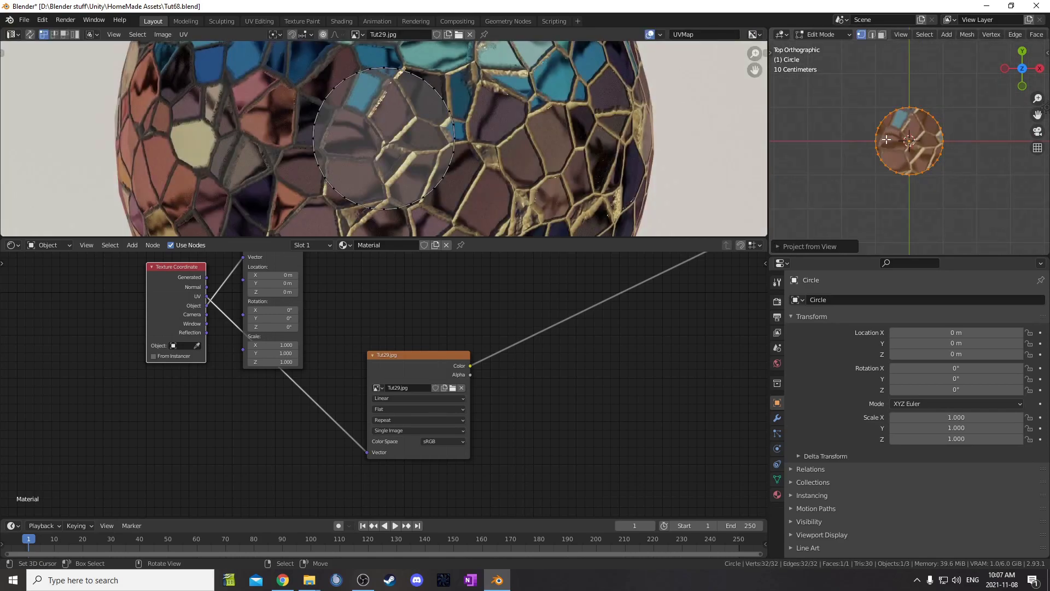
Scale the circle's UVs by about 3.5 so they cover the sphere in the Tut29.jpg image, and return to Object Mode.
scroll(478, 128, down, 5)
scroll(404, 149, up, 3)
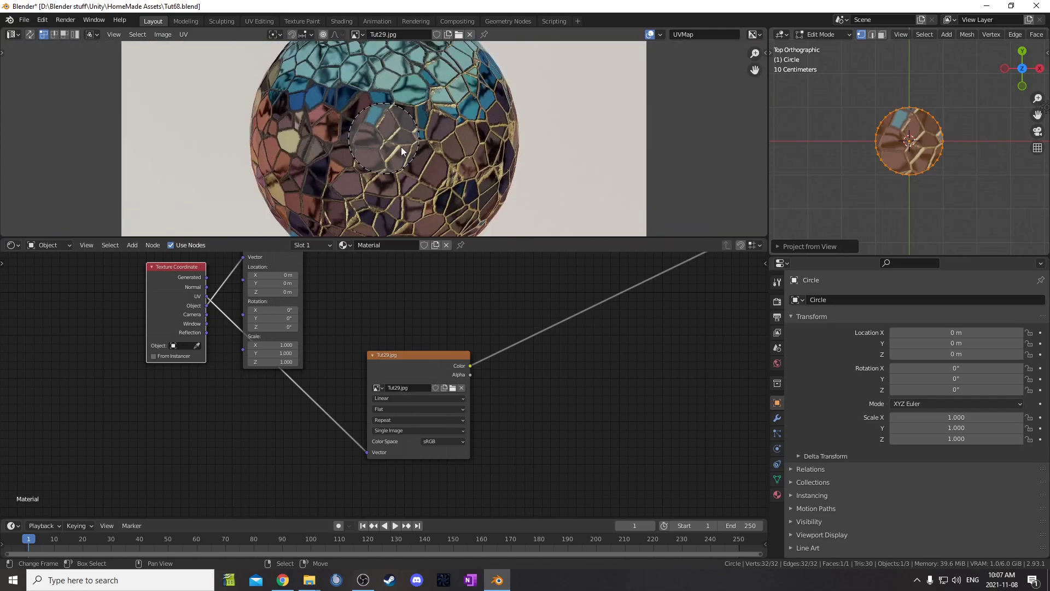
key(a)
scroll(392, 144, down, 4)
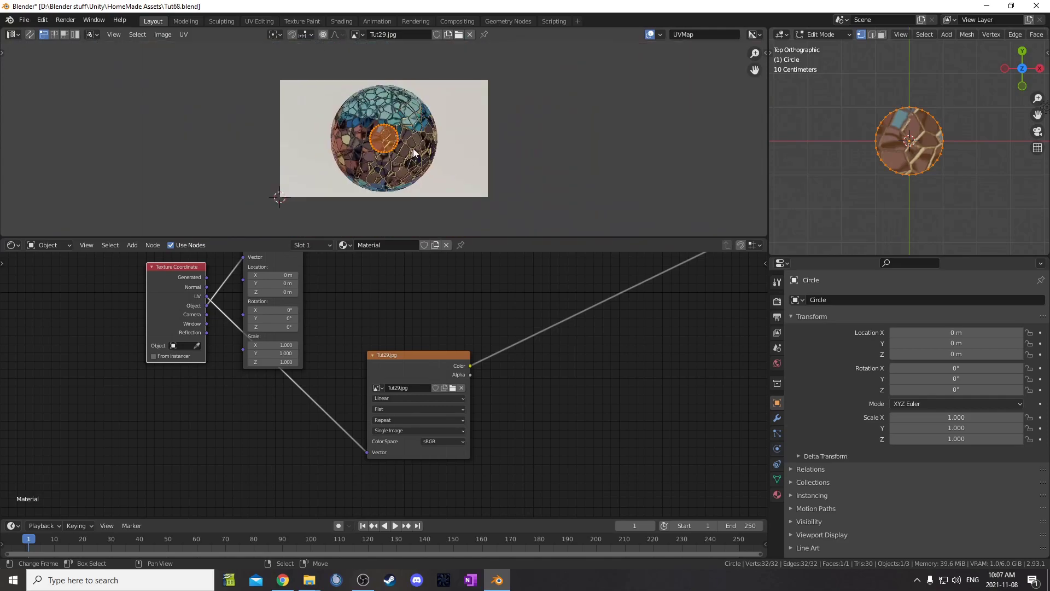
key(s)
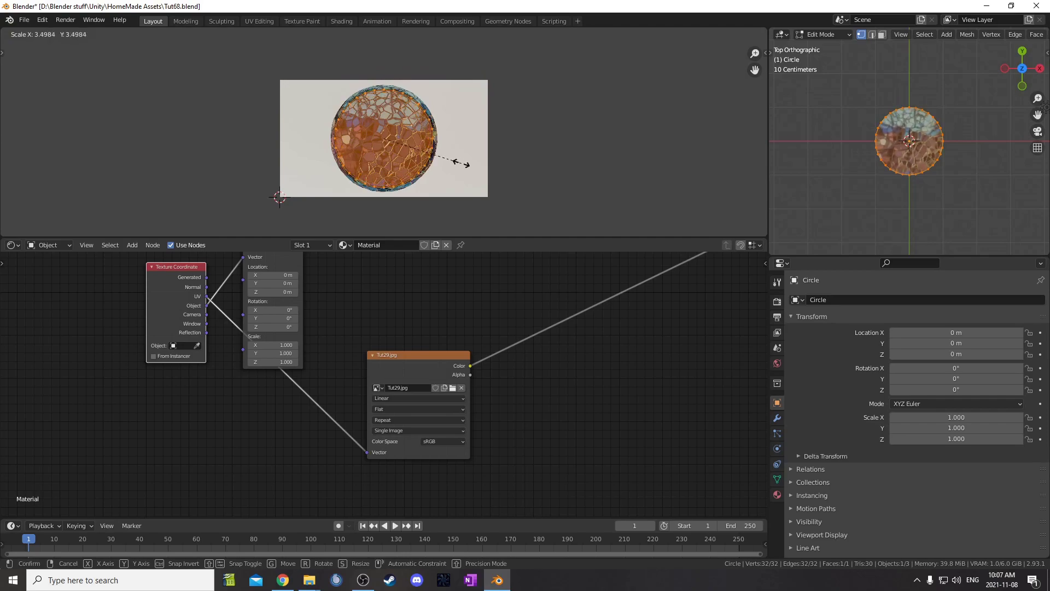
click(468, 162)
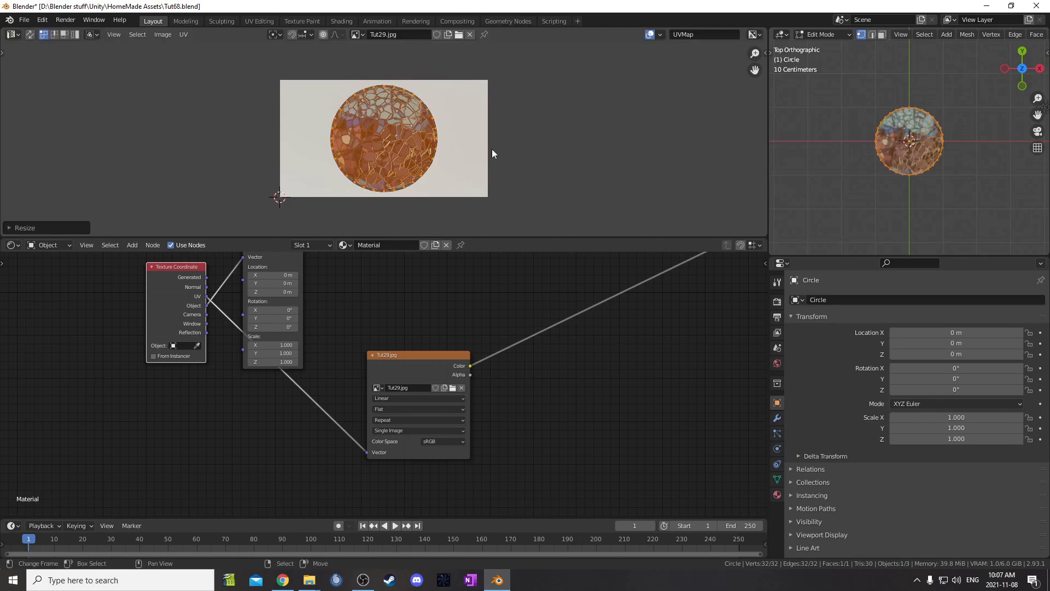
scroll(946, 125, up, 4)
scroll(945, 126, up, 1)
key(Tab)
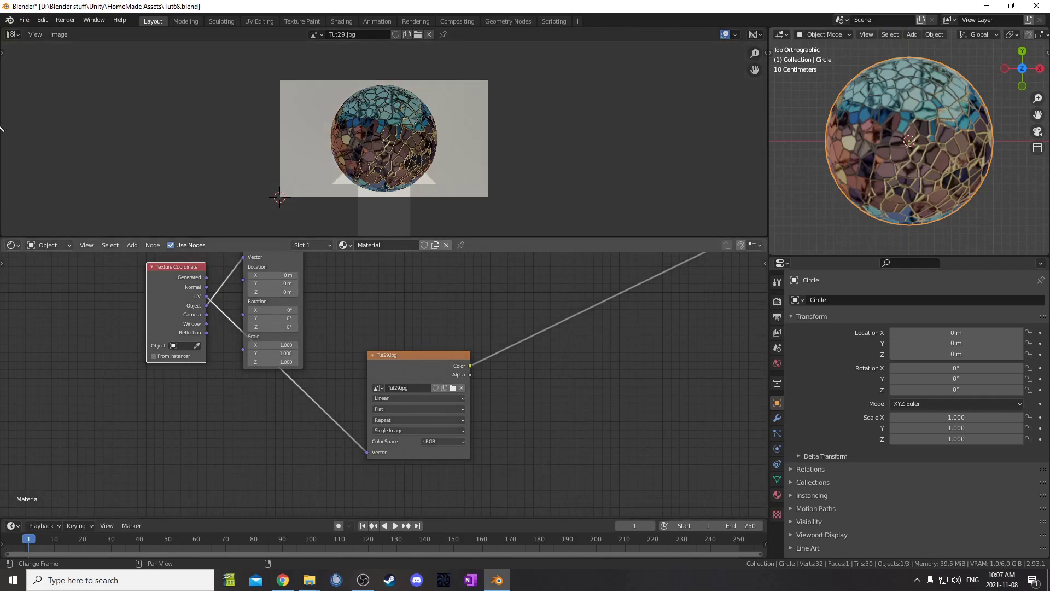
Close the UV Editor by expanding the Shader Editor over its area.
drag(1, 239, 133, 213)
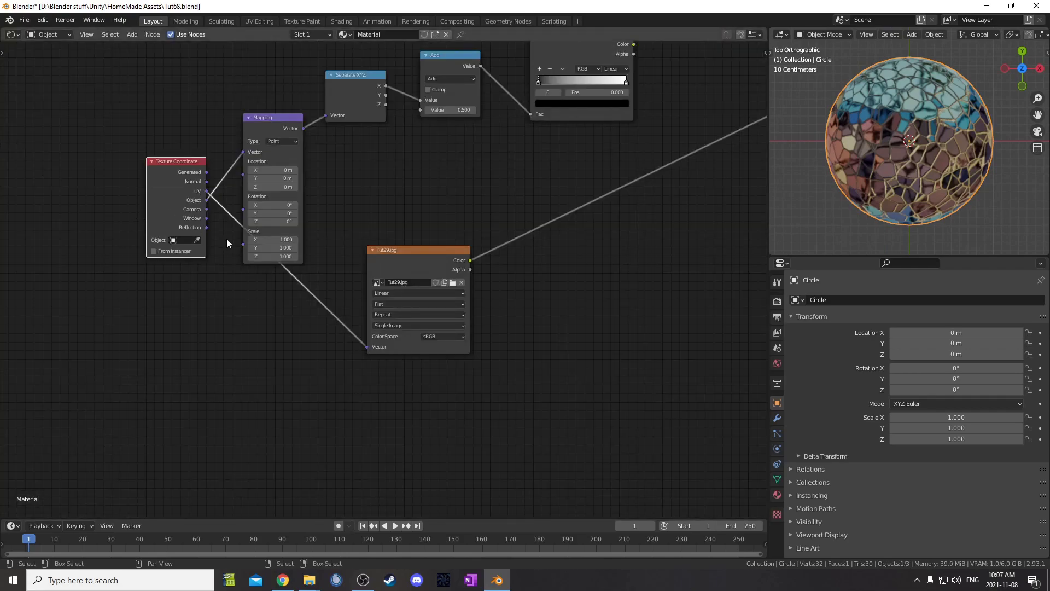
scroll(440, 269, down, 2)
middle_drag(459, 254, 323, 295)
scroll(257, 284, down, 3)
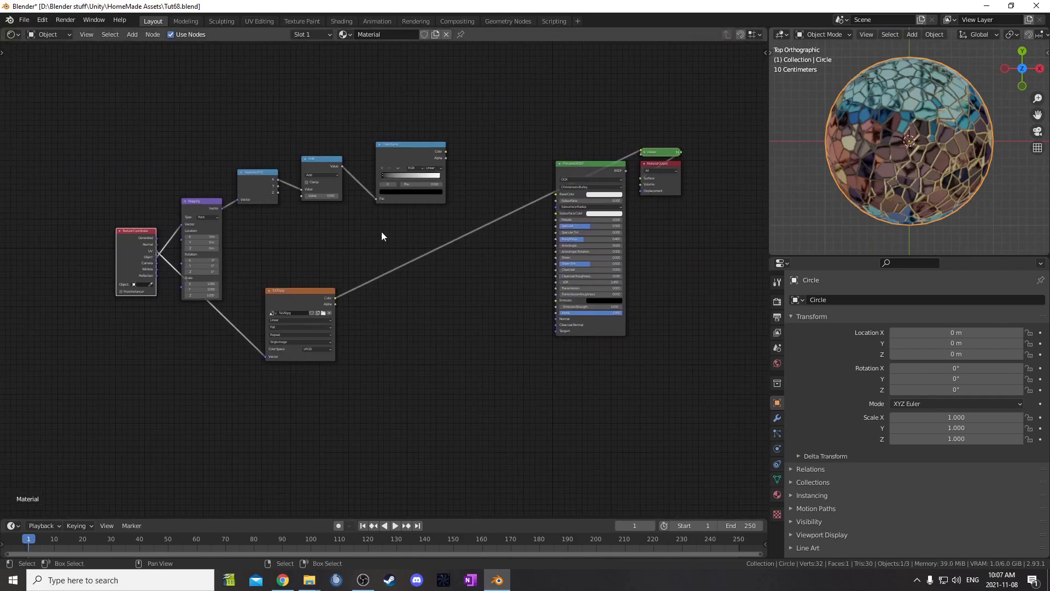
Move the ColorRamp's end stops inward and add a stop, leaving white at 0.500 and the last stop at 0.627.
scroll(386, 131, up, 3)
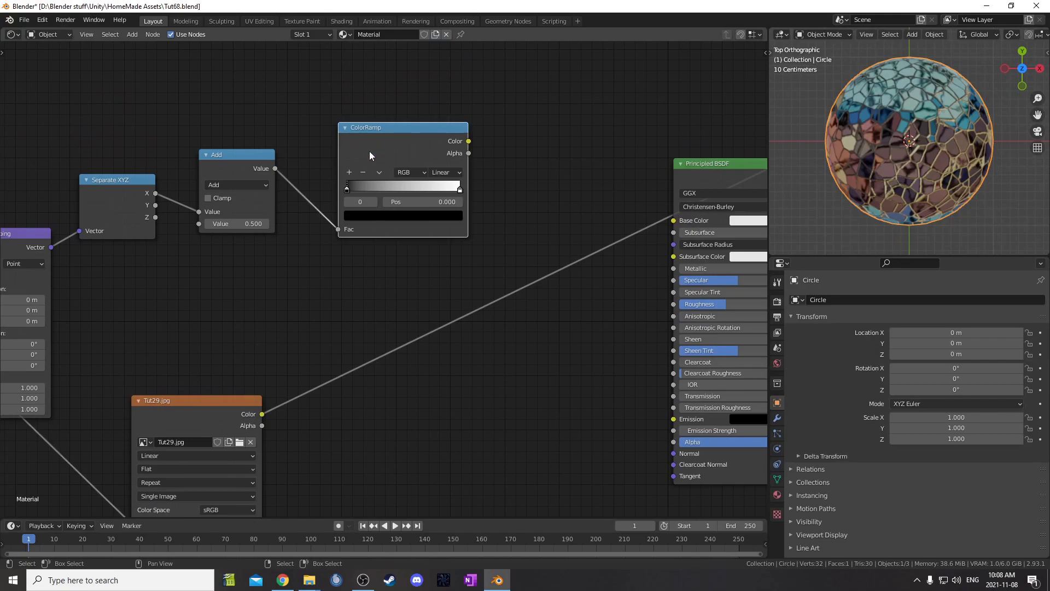
drag(348, 189, 381, 189)
drag(461, 190, 419, 188)
click(354, 173)
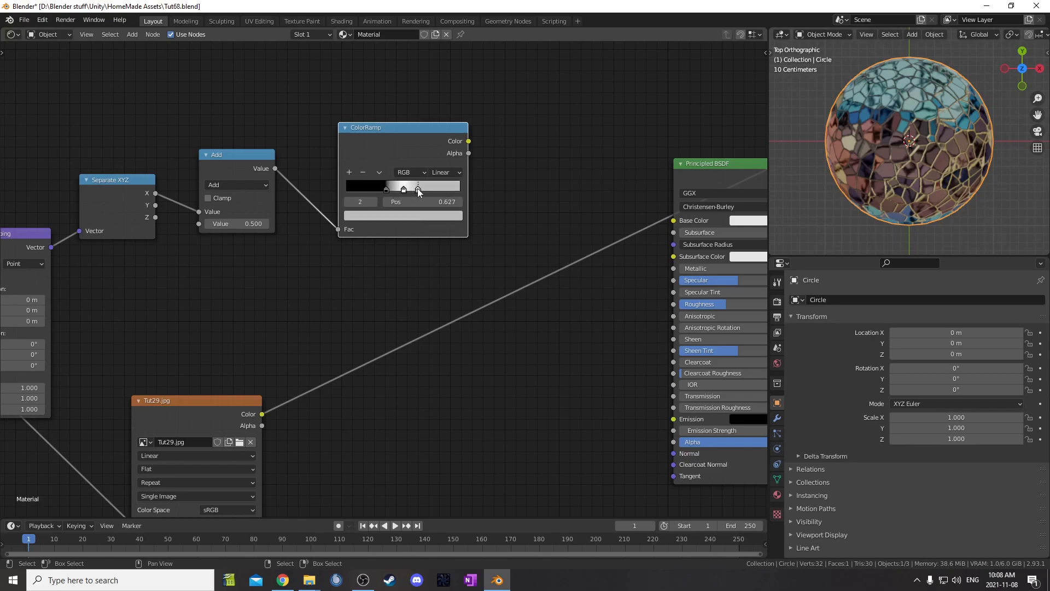
Darken the last ColorRamp stop to black and shift the middle white stop to 0.495.
click(410, 215)
scroll(390, 111, down, 15)
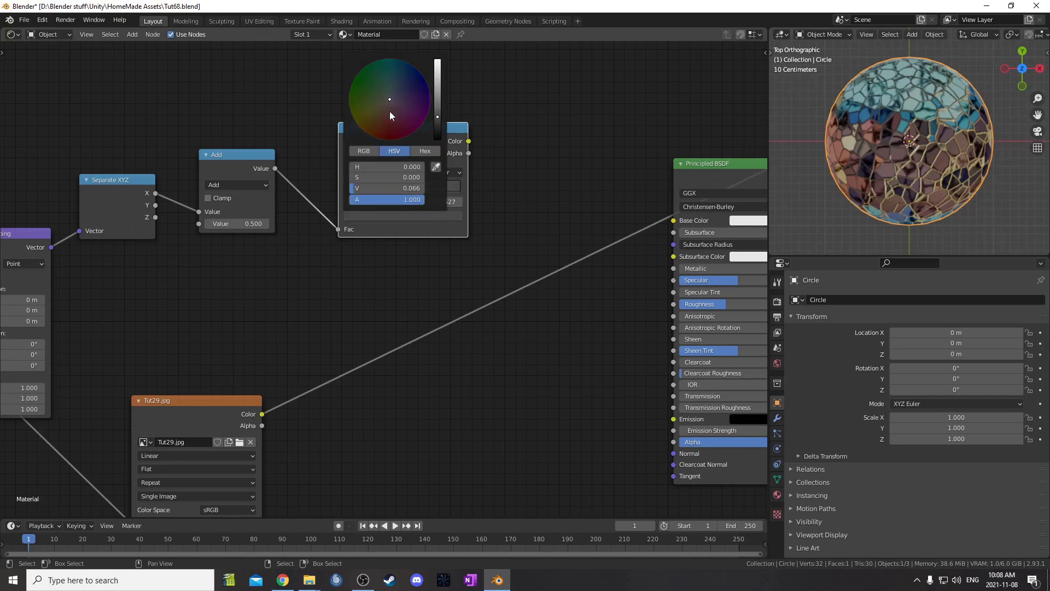
scroll(390, 110, down, 3)
click(407, 189)
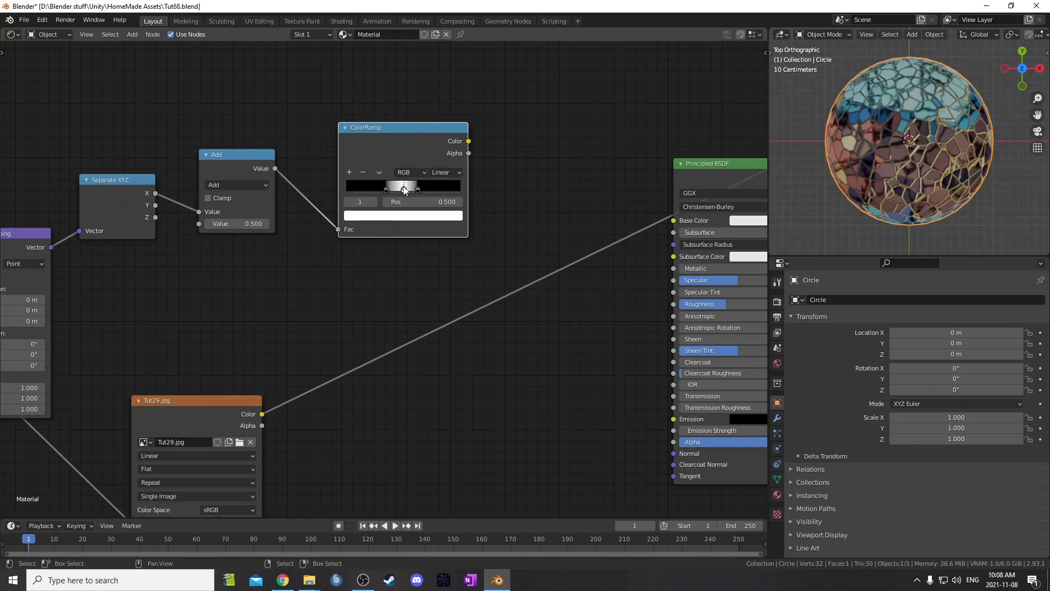
Preview the ColorRamp output on the circle and try sliding the band with the Add node's value.
ctrl+shift+click(406, 141)
middle_drag(297, 290, 403, 278)
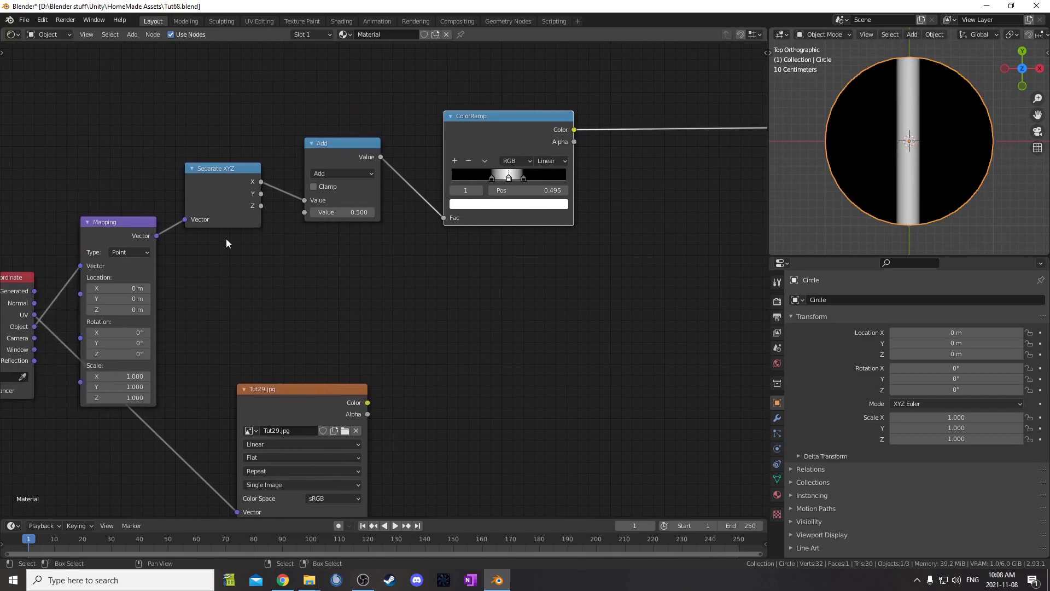
mouse_move(330, 212)
mouse_down()
mouse_move(285, 213)
mouse_move(335, 213)
mouse_up()
Set the Mapping node's Z rotation to 30° and slide the Add node's value to -1.000.
middle_drag(163, 355, 356, 286)
drag(323, 285, 383, 285)
click(314, 286)
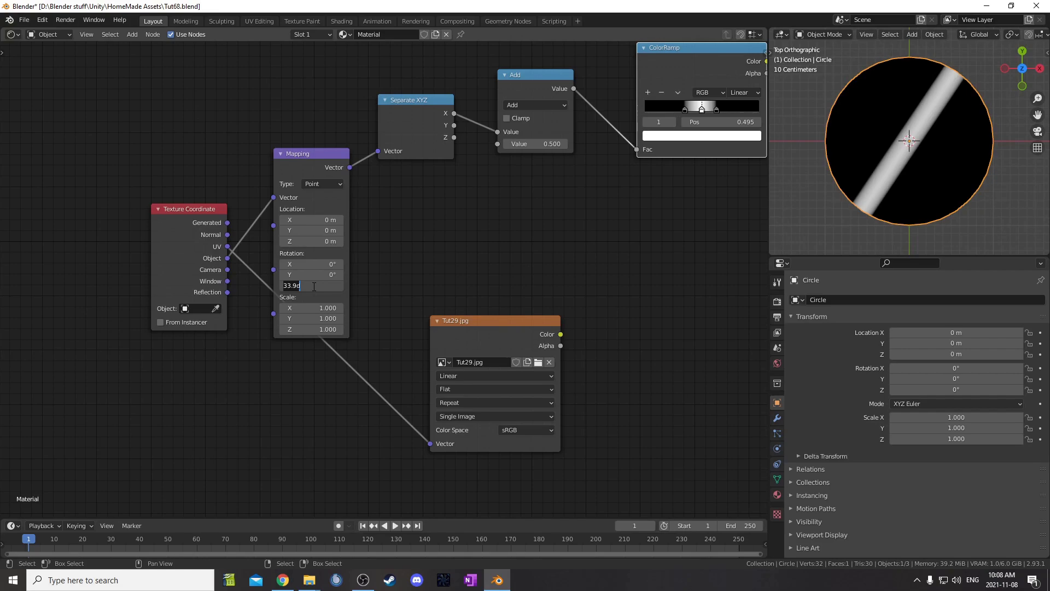
text(30)
key(Return)
middle_drag(508, 228, 304, 342)
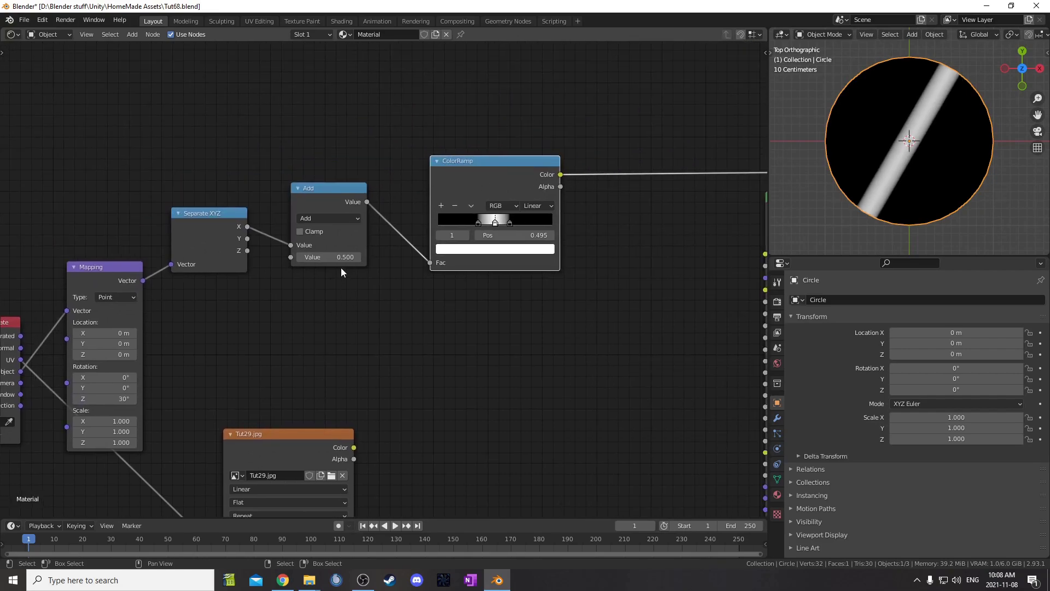
drag(304, 257, 298, 257)
Set the Mapping node's Z rotation to -30° and the Add node's value to 0.700.
middle_drag(104, 406, 272, 374)
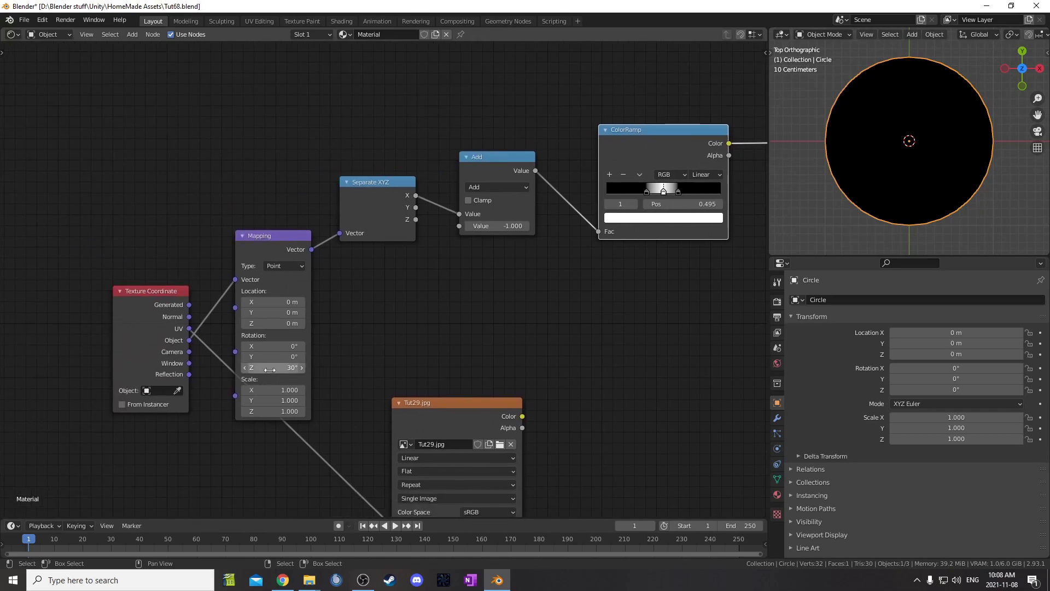
click(271, 367)
text(-30)
key(Return)
middle_drag(449, 306, 399, 327)
mouse_move(439, 247)
mouse_down()
mouse_move(461, 246)
mouse_move(448, 247)
mouse_up()
Connect the Tut29.jpg texture's Color to the Principled BSDF's Base Color and route the Principled BSDF to the material output.
scroll(507, 341, down, 2)
middle_drag(507, 341, 341, 327)
middle_drag(438, 382, 433, 347)
drag(244, 355, 643, 199)
ctrl+shift+click(340, 322)
middle_drag(682, 151, 533, 172)
ctrl+shift+click(539, 182)
Reposition the Principled BSDF node and connect the ColorRamp's Color output to its Emission input.
drag(549, 182, 499, 157)
middle_drag(467, 280, 553, 249)
drag(402, 120, 528, 337)
middle_drag(495, 296, 446, 353)
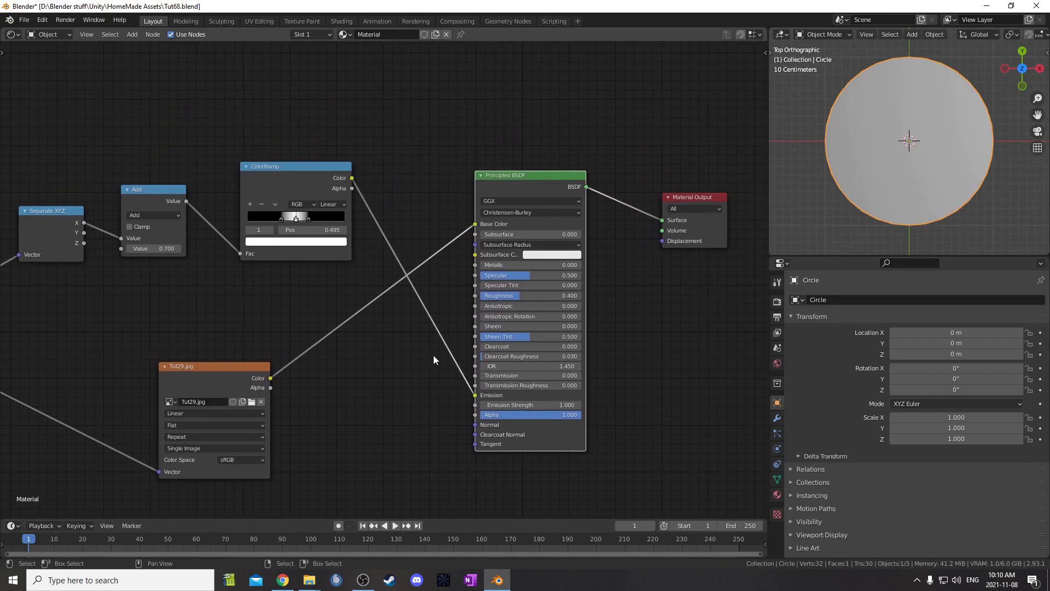
Slide the Add node's value to 1.000 to shift the glowing band across the circle.
middle_drag(268, 321, 514, 284)
scroll(513, 285, up, 4)
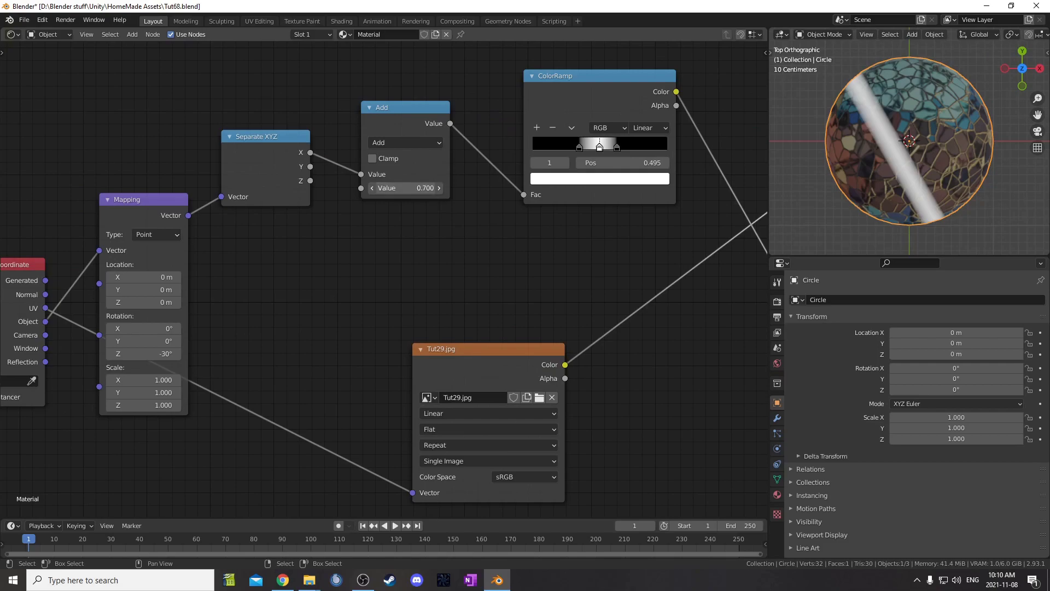
mouse_move(405, 188)
mouse_down()
mouse_move(351, 187)
mouse_move(421, 188)
mouse_up()
Try an Emission Strength of 0.1 on the Principled BSDF.
middle_drag(410, 233, 130, 129)
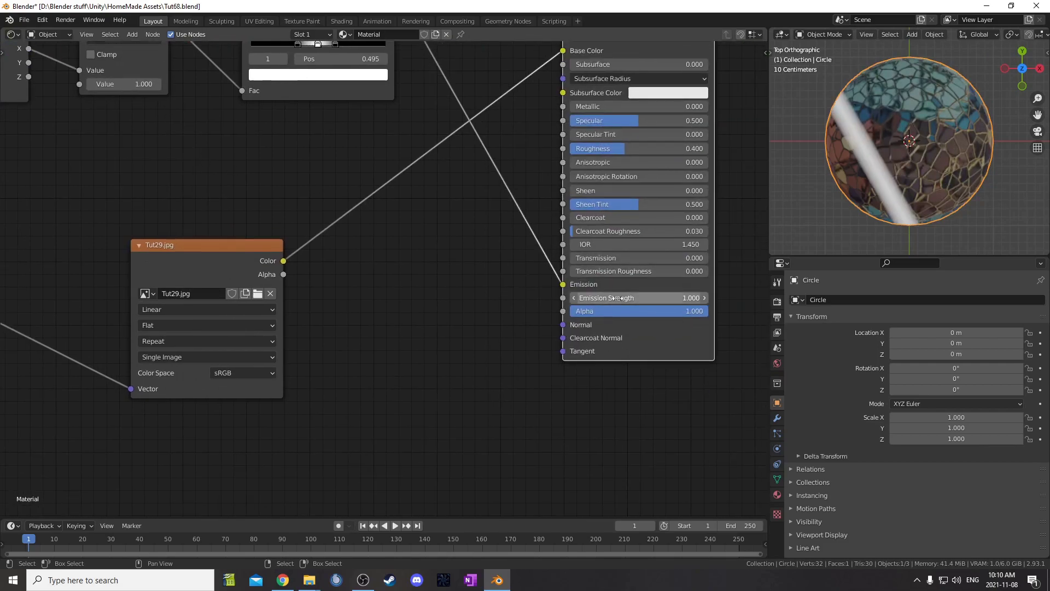
click(617, 298)
key(BackSpace)
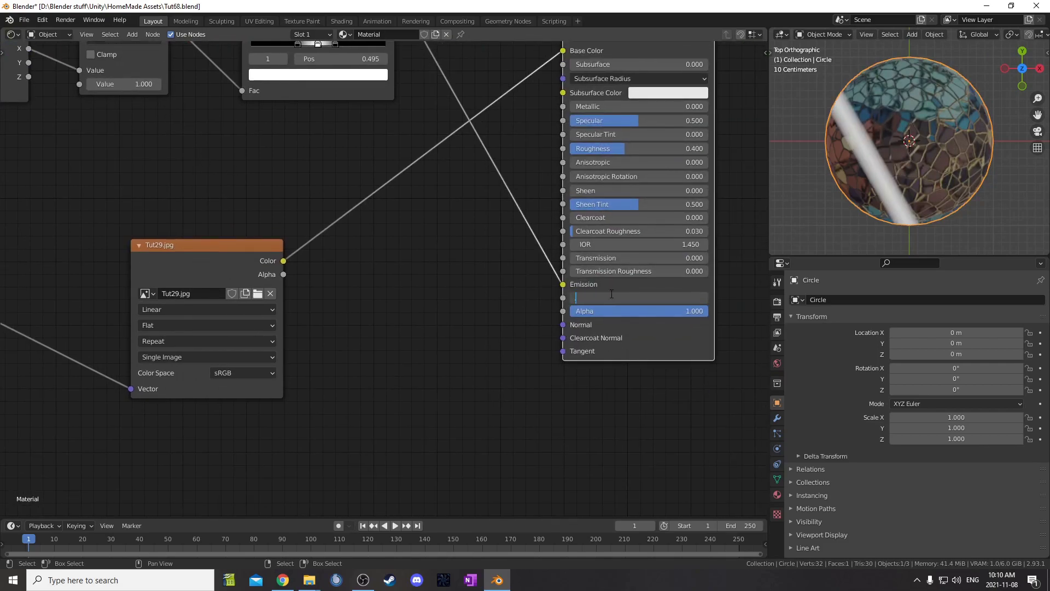
text(.1)
key(Return)
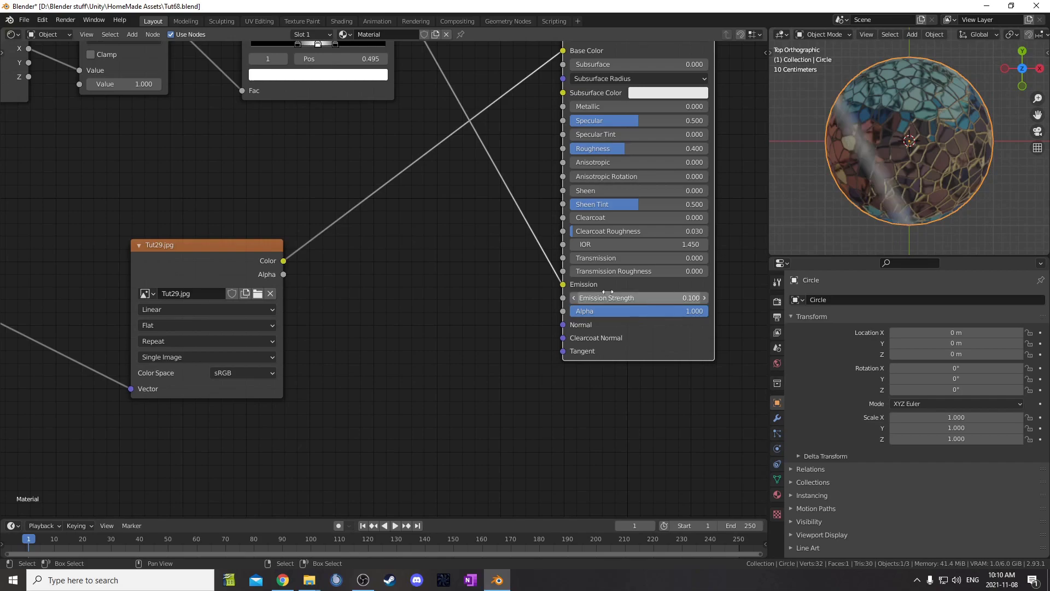
Set the Principled BSDF's Emission Strength to 0.2.
click(607, 292)
key(BackSpace)
text(.2)
key(Return)
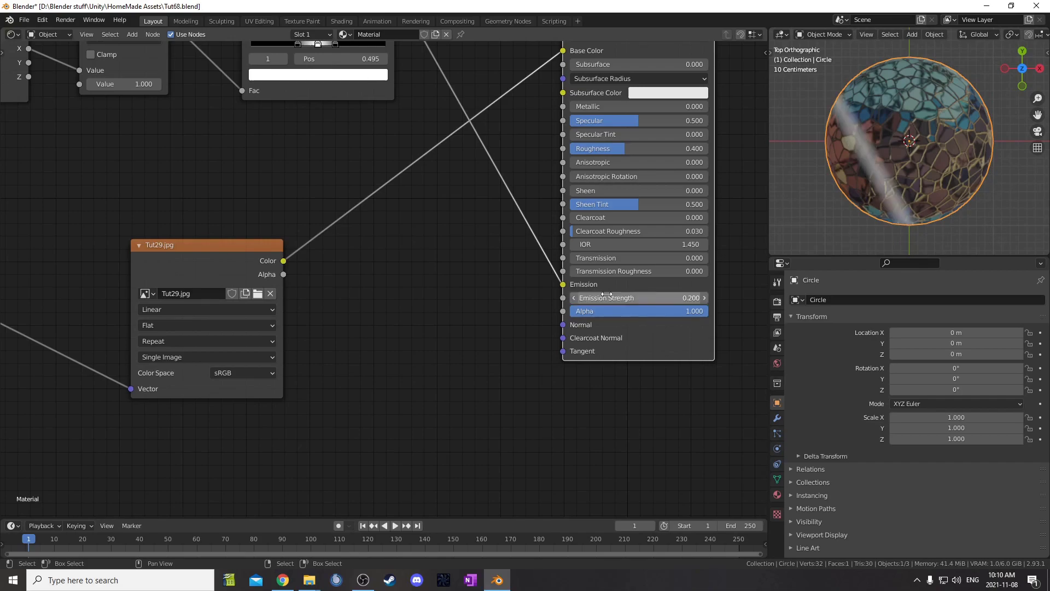
Widen the ColorRamp band by moving the last black stop to 0.768 and the first black stop slightly outward.
middle_drag(345, 191, 393, 346)
scroll(393, 345, up, 3)
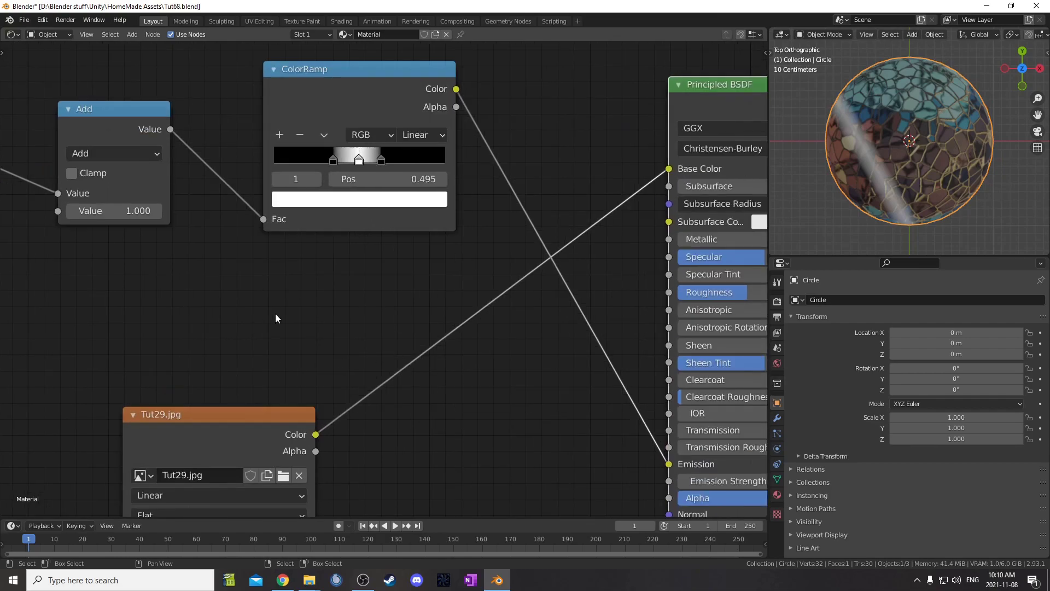
middle_drag(277, 317, 383, 321)
drag(487, 163, 511, 163)
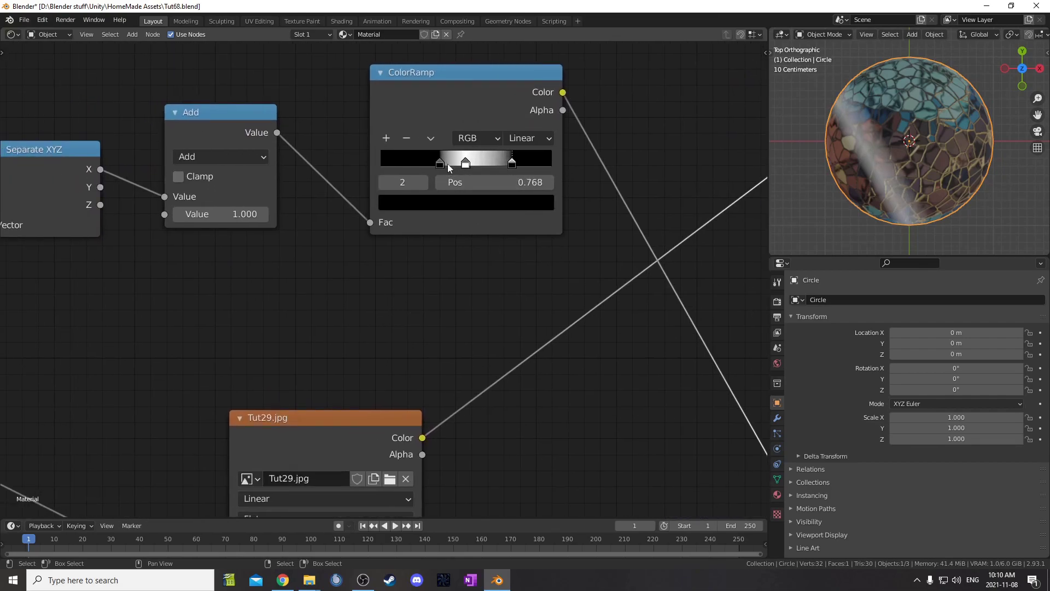
drag(448, 164, 436, 158)
Add a ColorRamp stop at 0.323 beside the first black stop and brighten it to white.
click(386, 138)
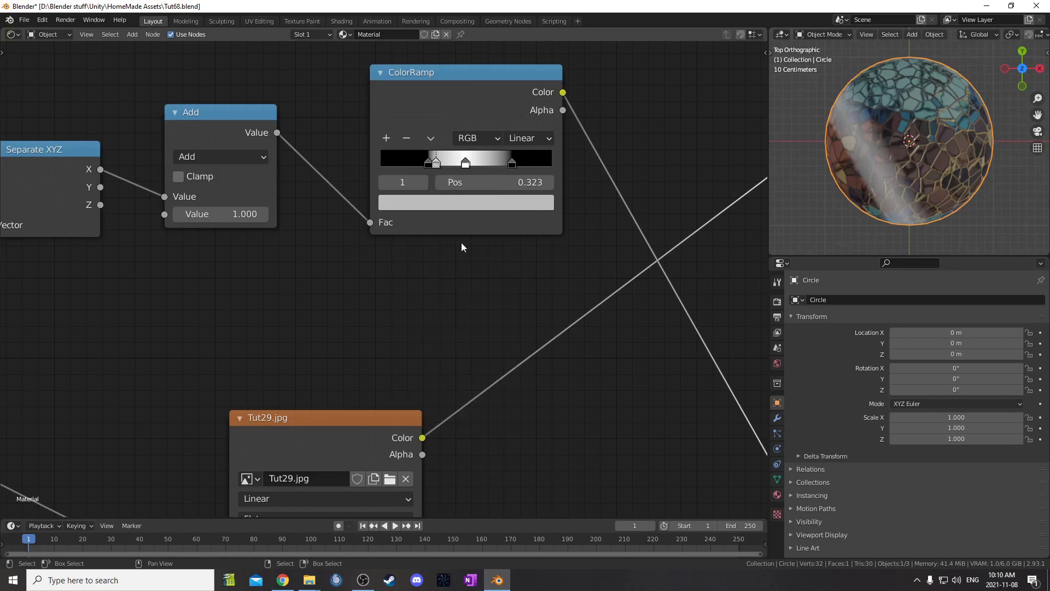
click(479, 203)
scroll(439, 246, up, 5)
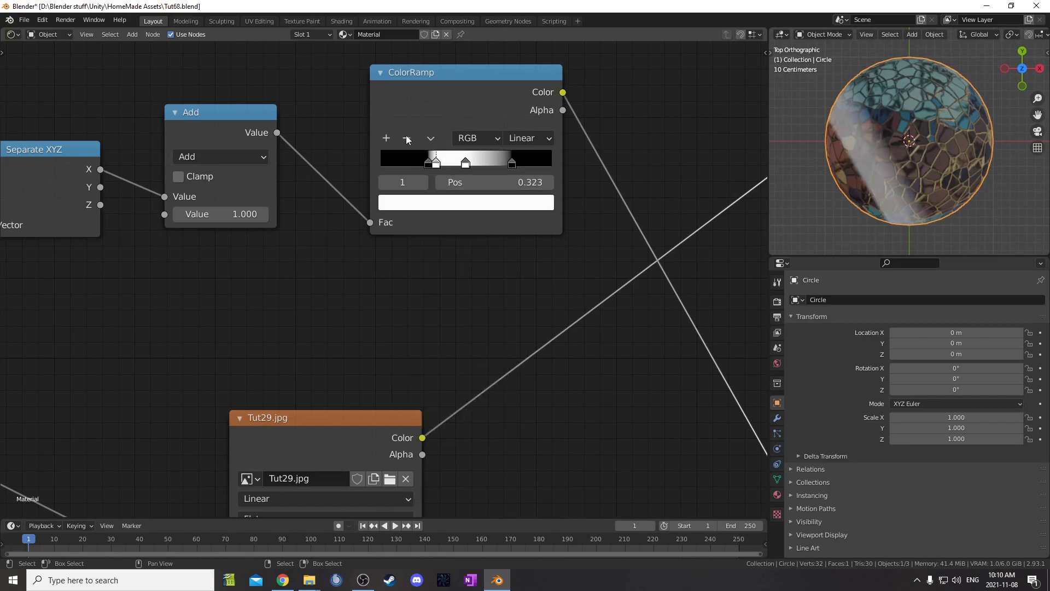
Add a white ColorRamp stop after the middle one and move it to 0.686, near the last black stop.
click(466, 164)
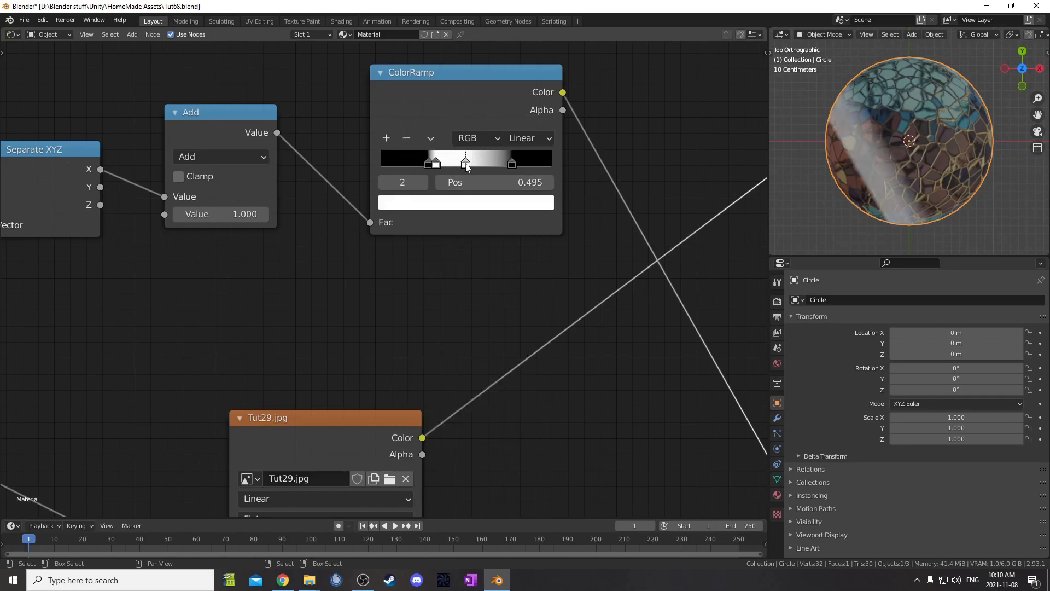
click(386, 139)
drag(489, 163, 504, 165)
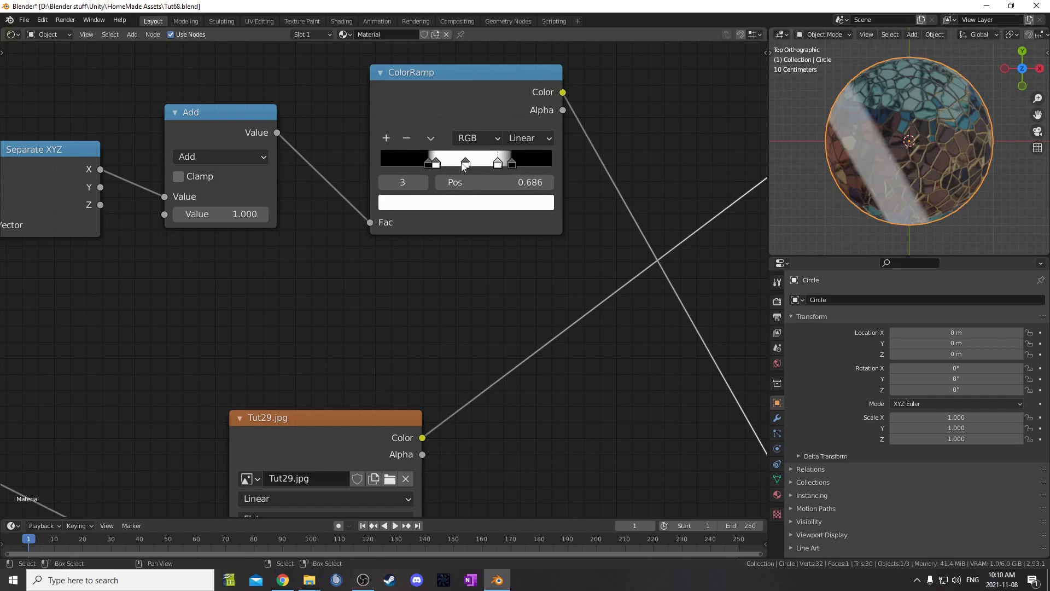
Duplicate the Add node, insert the copy between Add and ColorRamp, and switch its operation to Multiply.
middle_drag(342, 183, 431, 198)
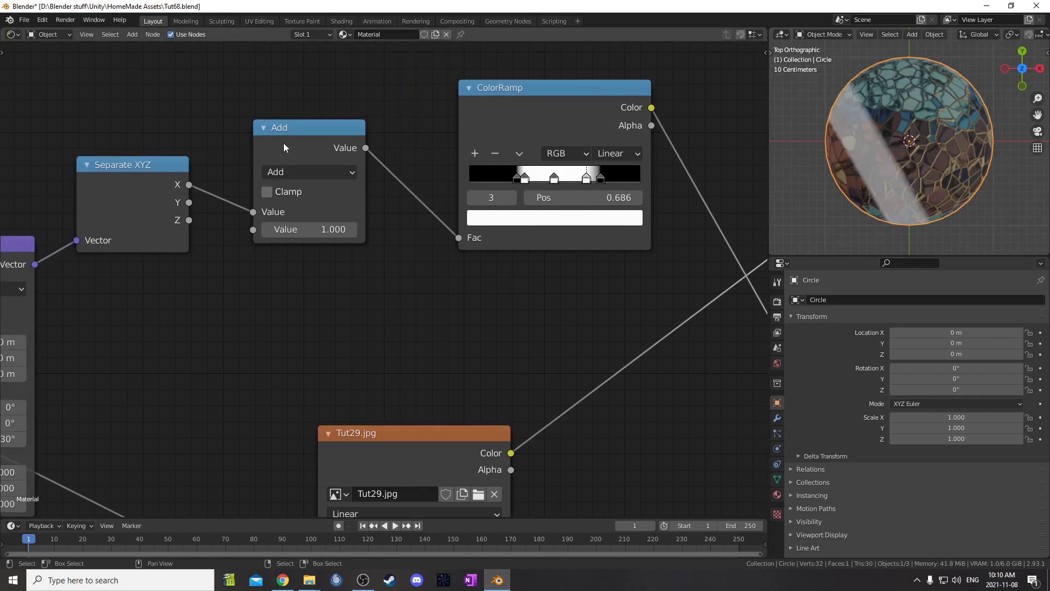
click(295, 146)
key(shift+d)
click(416, 148)
click(455, 170)
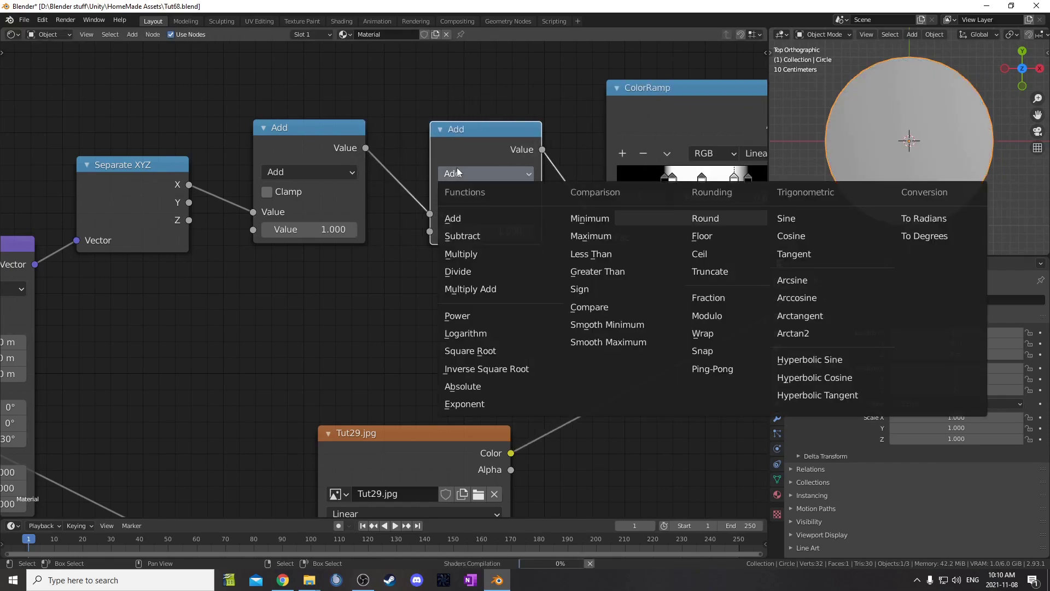
click(461, 254)
middle_drag(568, 311, 506, 303)
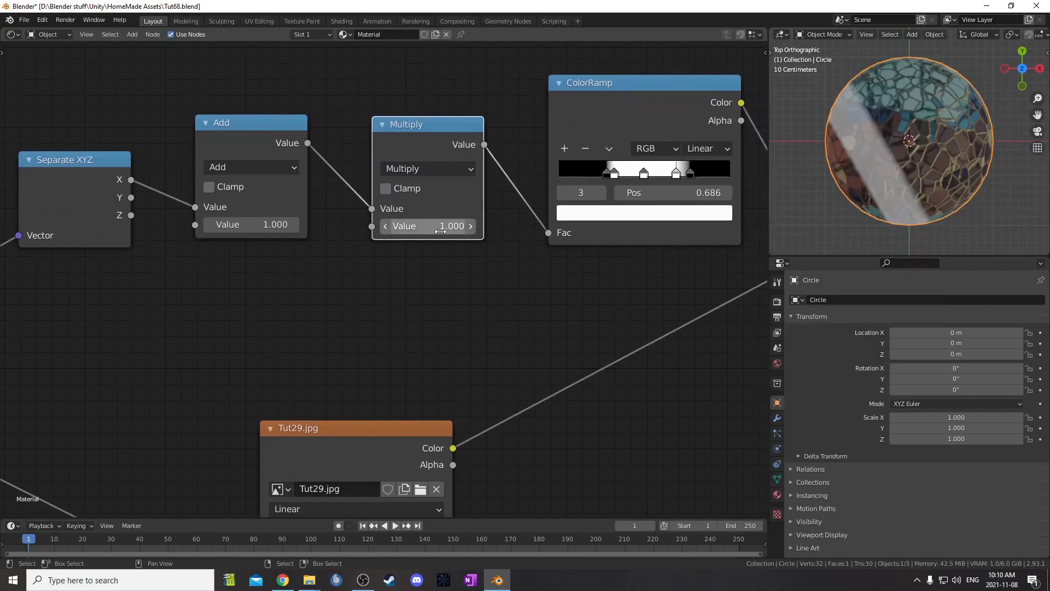
Try different values on the Multiply and Add nodes, and set the Multiply value to 2.
mouse_move(431, 233)
mouse_down()
mouse_move(399, 233)
mouse_move(506, 233)
mouse_move(414, 227)
mouse_up()
mouse_move(225, 225)
mouse_down()
mouse_move(189, 225)
mouse_move(299, 224)
mouse_move(243, 225)
mouse_up()
click(410, 222)
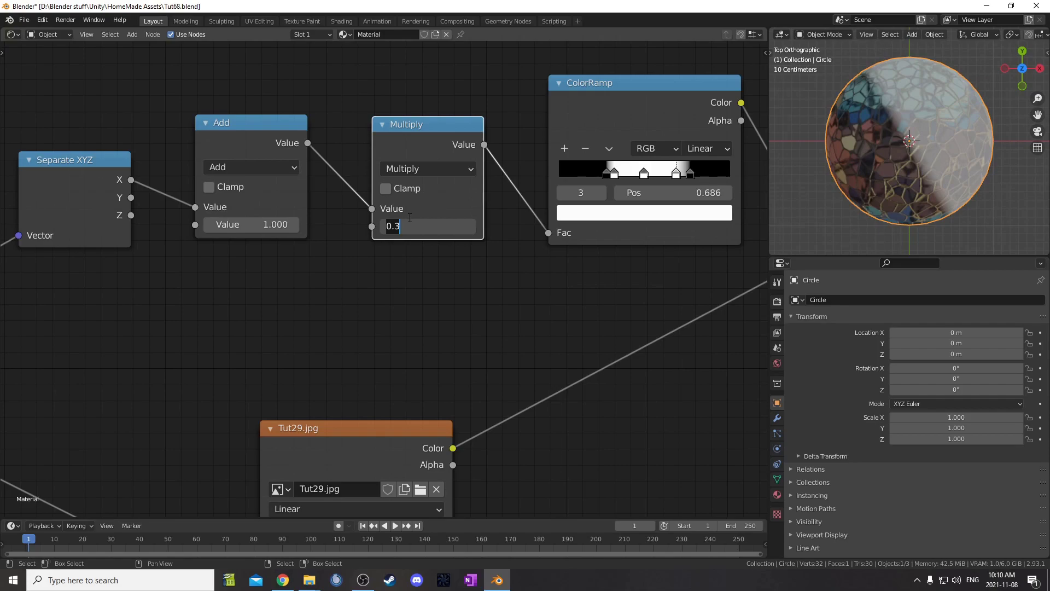
text(2)
key(Return)
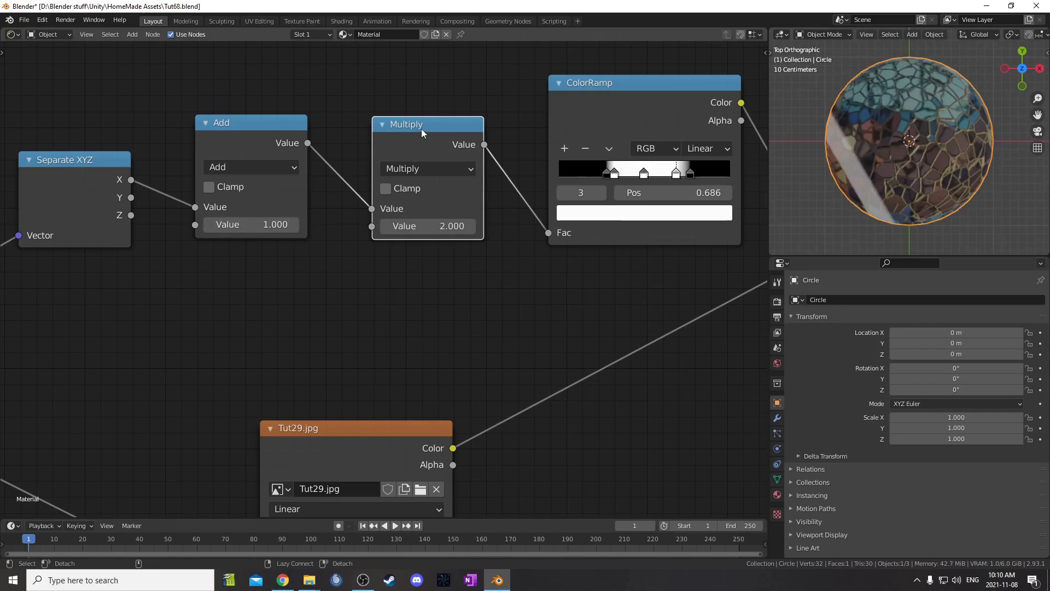
Dissolve the Multiply node so Add feeds ColorRamp directly, and delete the two outer white ColorRamp stops.
key(ctrl+x)
middle_drag(372, 256, 291, 273)
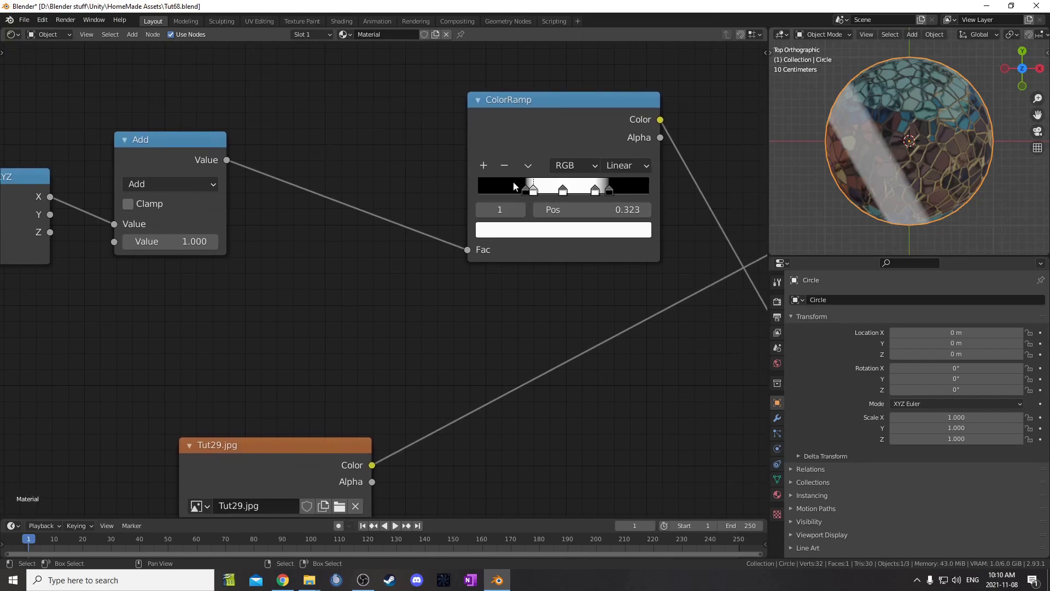
click(504, 166)
click(596, 192)
click(504, 166)
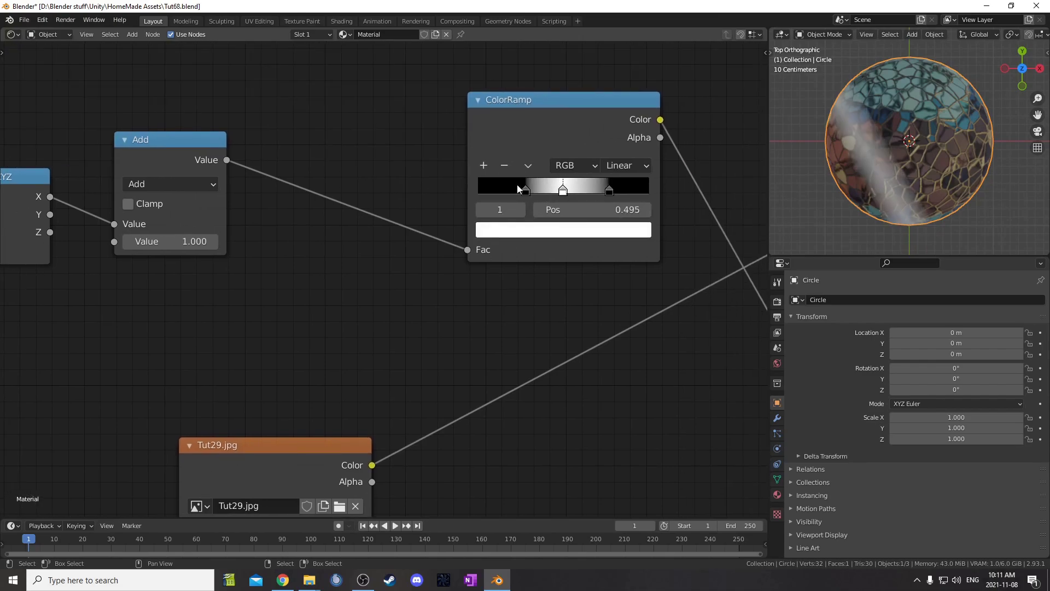
Narrow the shine band by moving both black ColorRamp stops toward the middle white stop, placing the last one at 0.668.
drag(526, 191, 592, 191)
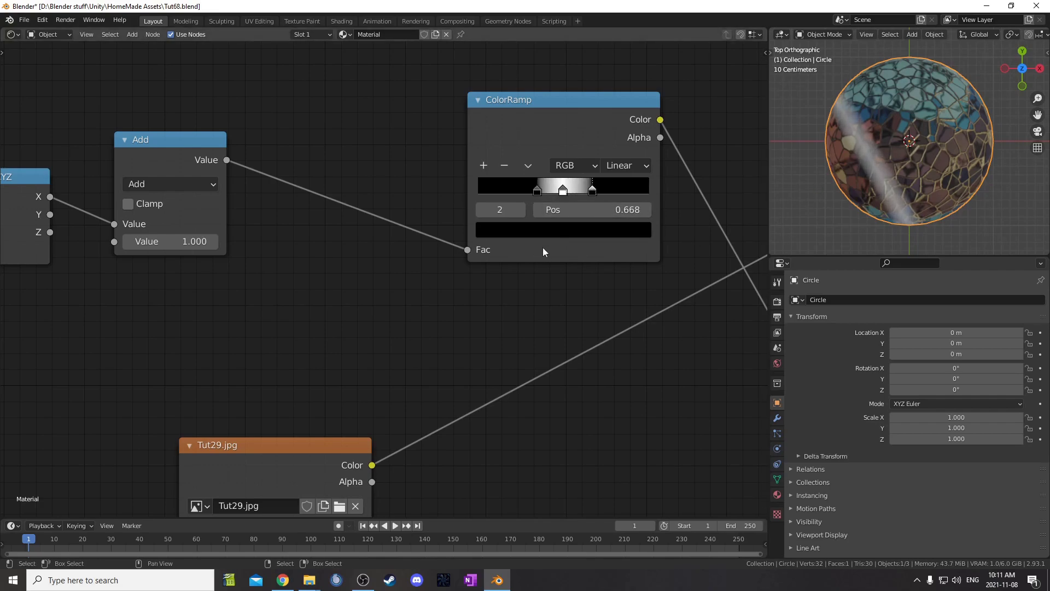
scroll(588, 334, down, 3)
middle_drag(588, 335, 562, 315)
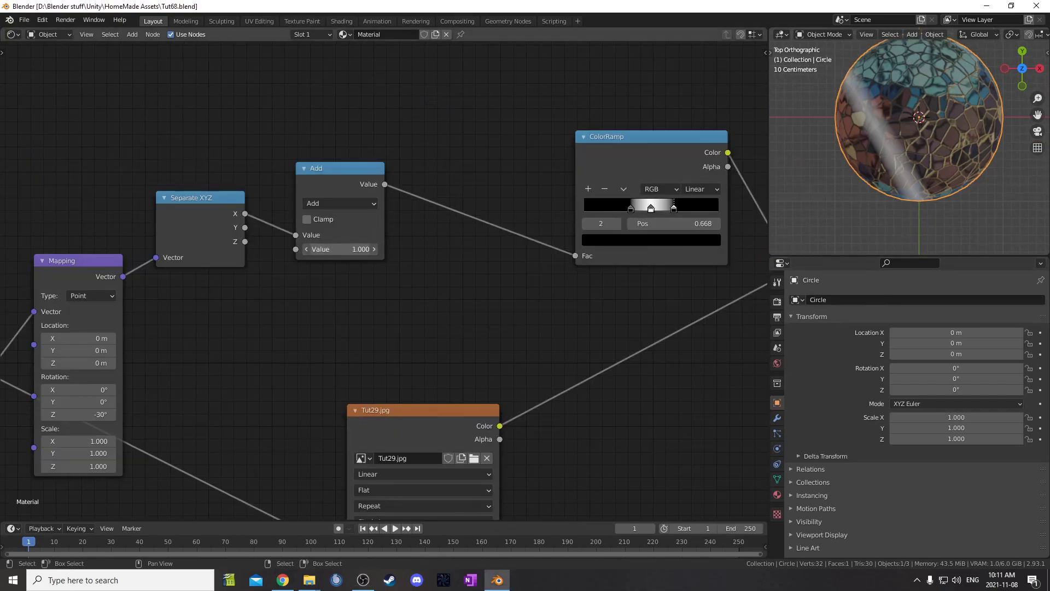
Set the Add node's value to 1.8 and insert a keyframe for it at frame 1, with the timeline area enlarged.
double_click(341, 249)
text(1.6)
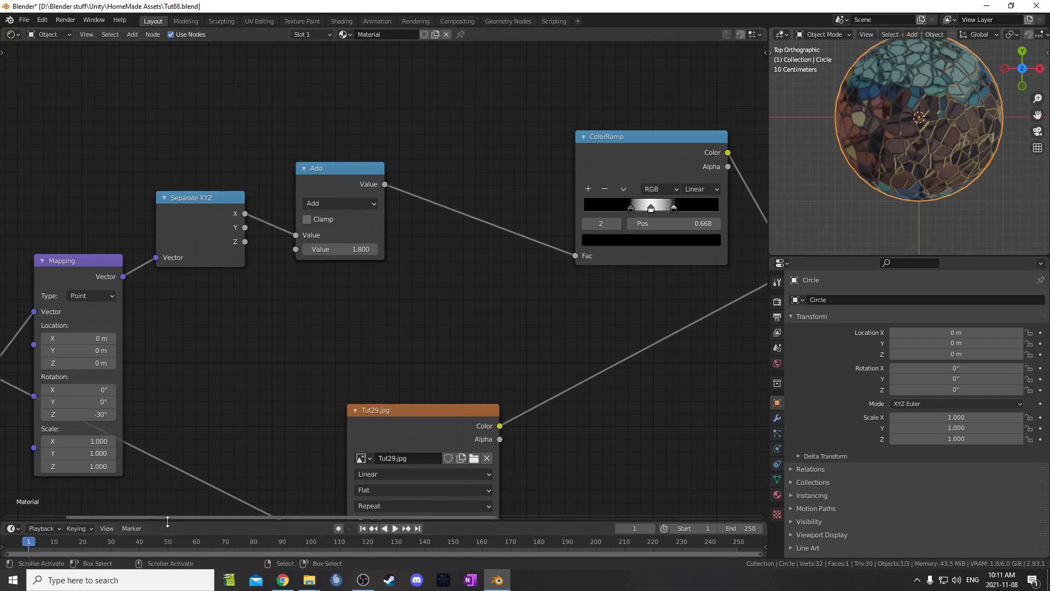
drag(168, 522, 164, 430)
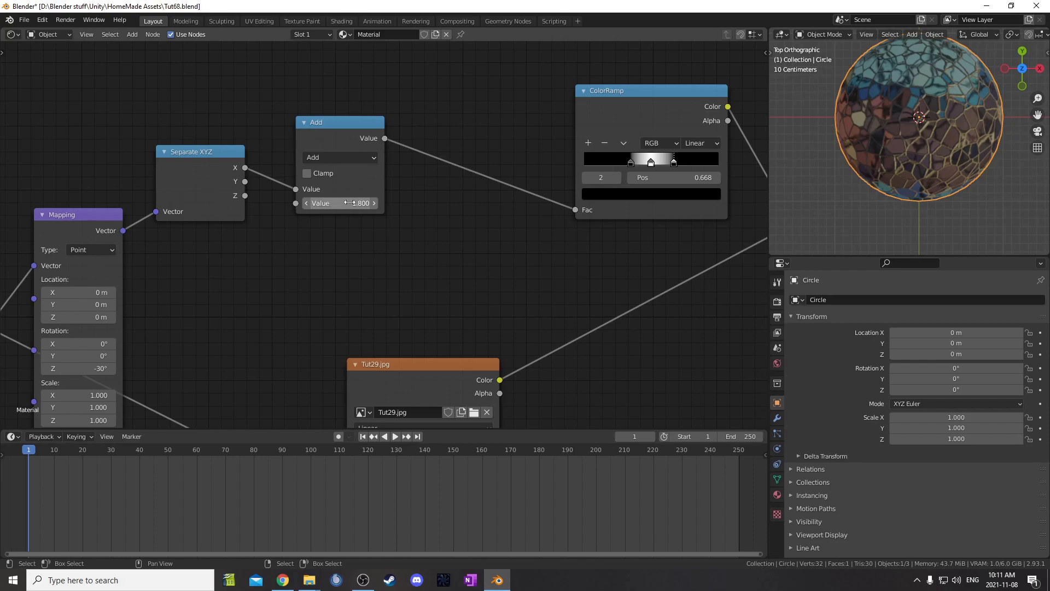
key(i)
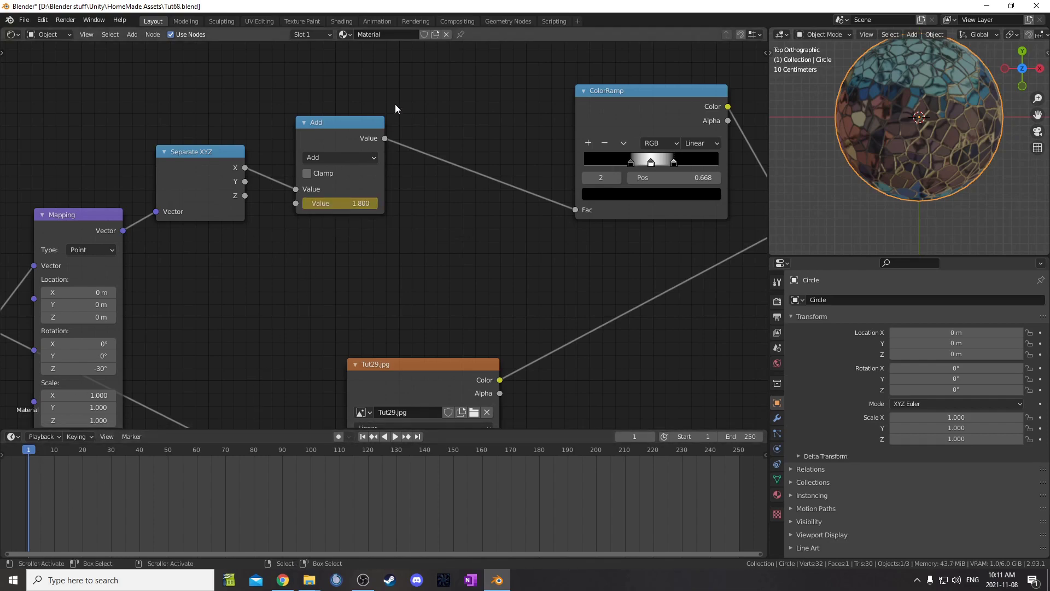
drag(339, 126, 389, 127)
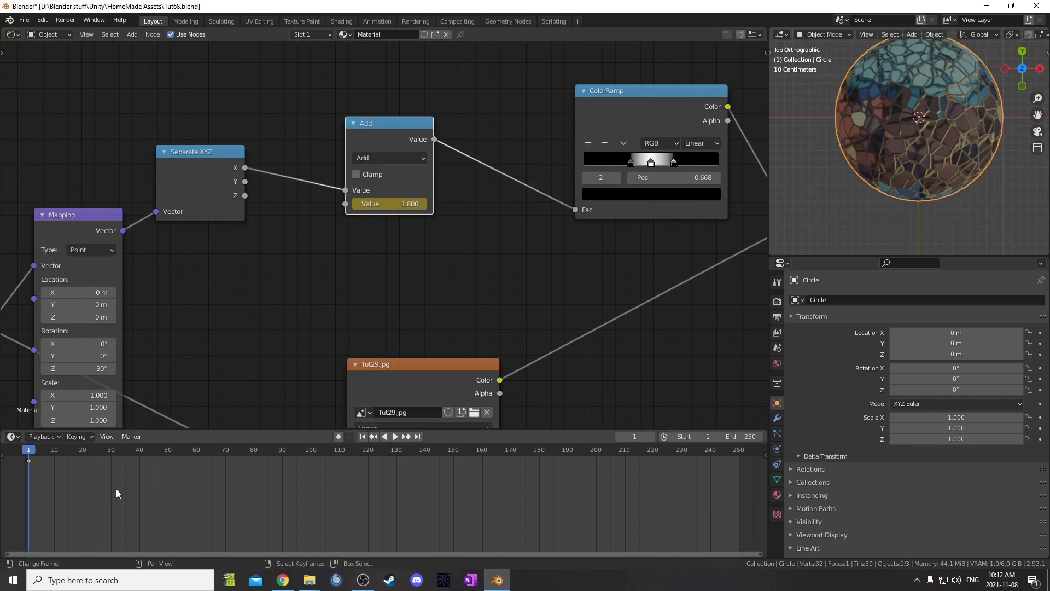
click(35, 468)
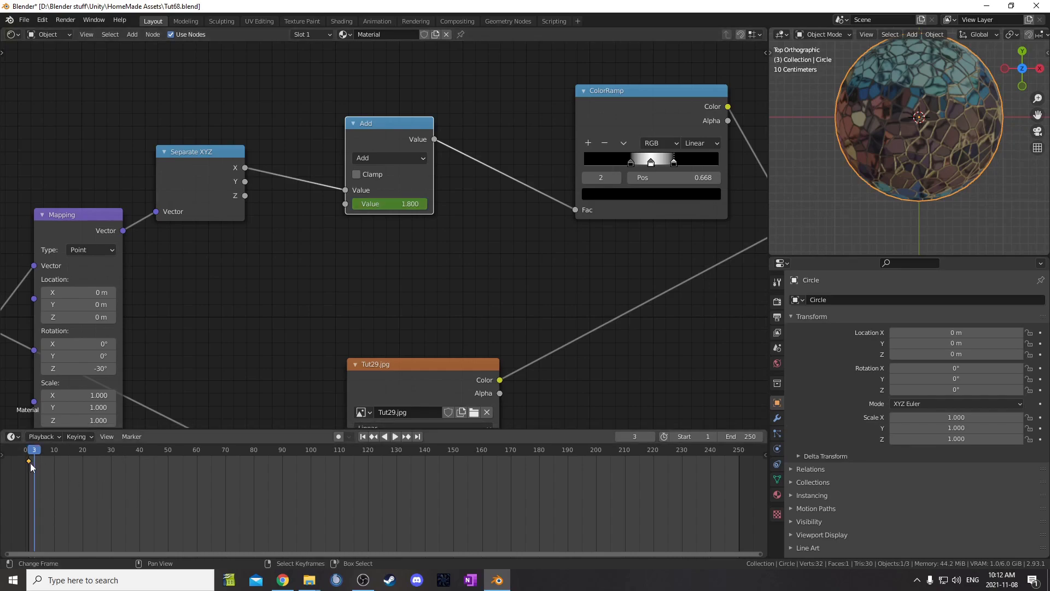
click(28, 460)
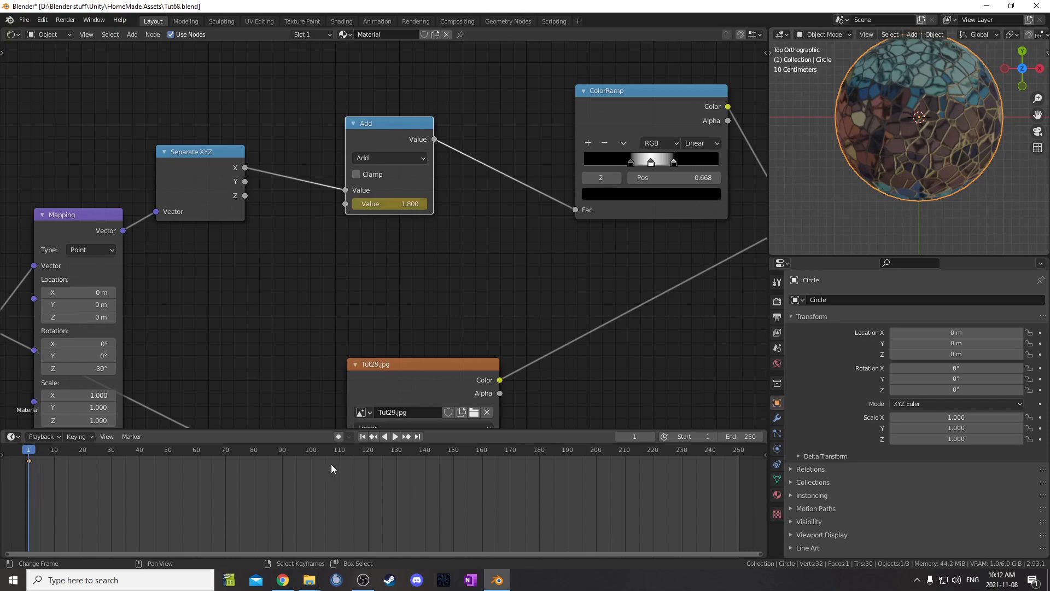
Go to frame 100 and set the scene's end frame to 100.
click(310, 465)
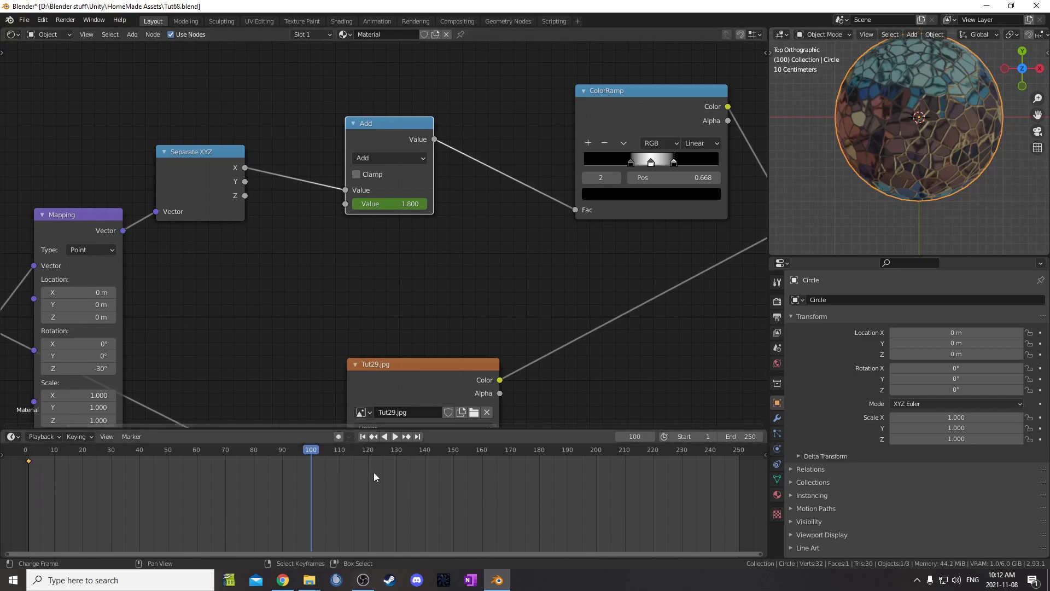
click(741, 436)
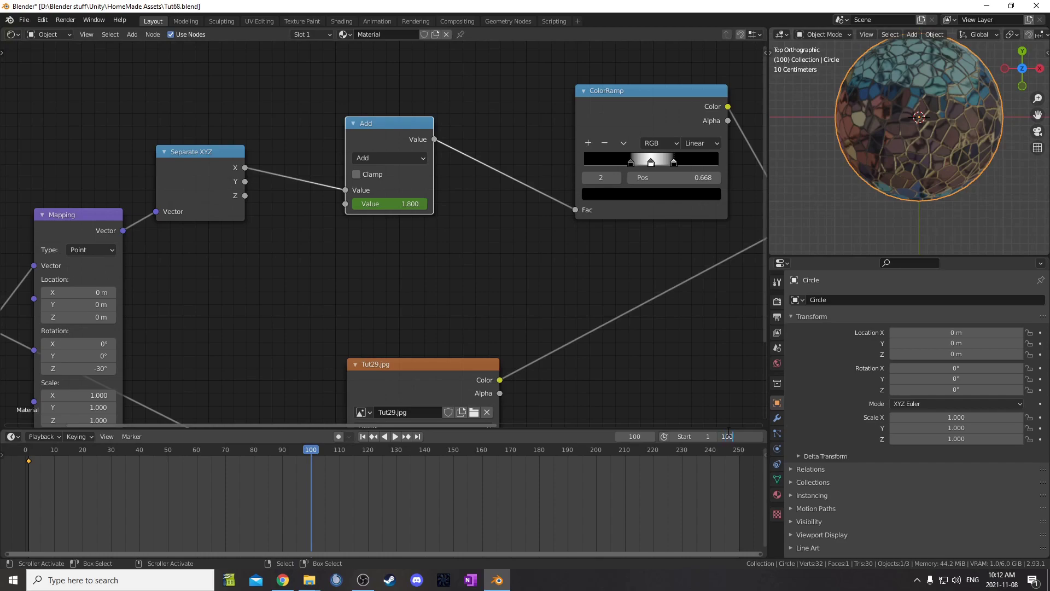
text(100)
key(Return)
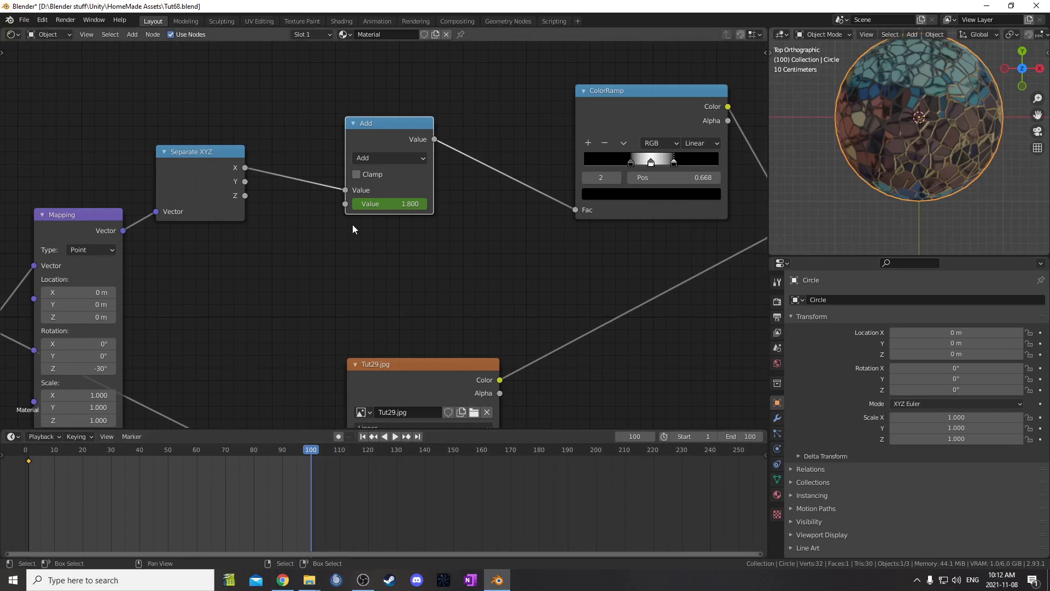
Set the Add node's value to -0.6 and insert a keyframe for it at frame 100.
drag(393, 204, 372, 203)
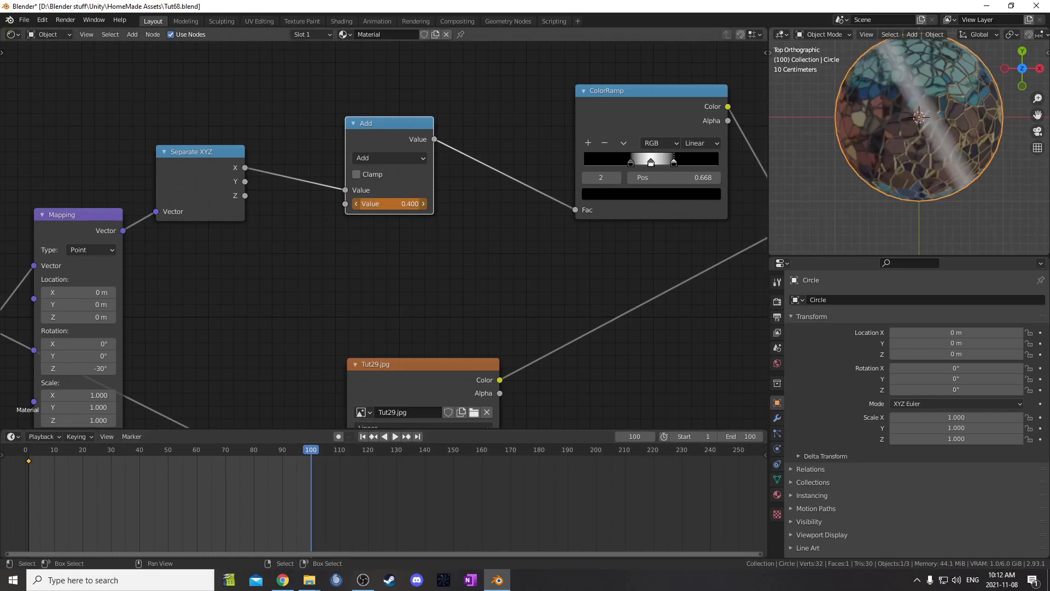
click(394, 203)
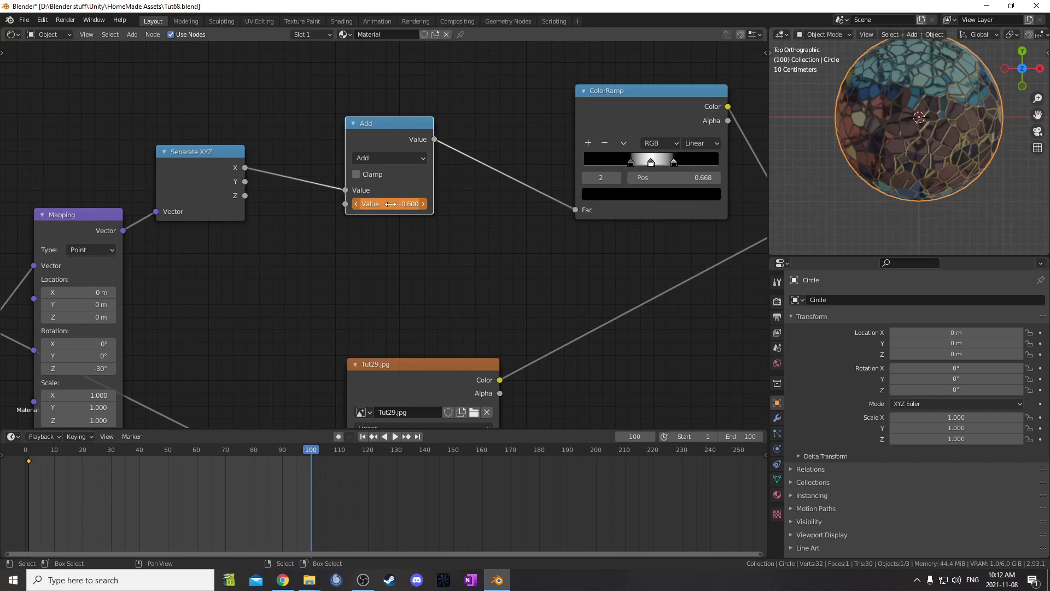
key(i)
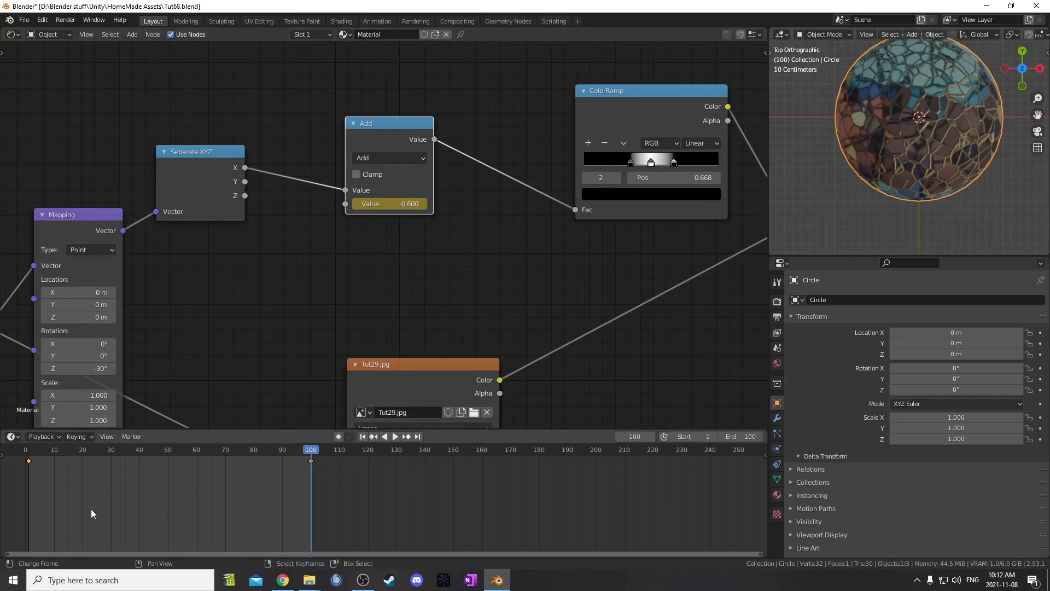
Set the keyframes' handle type to Vector for an even sweep, playing the animation before and after the change.
key(space)
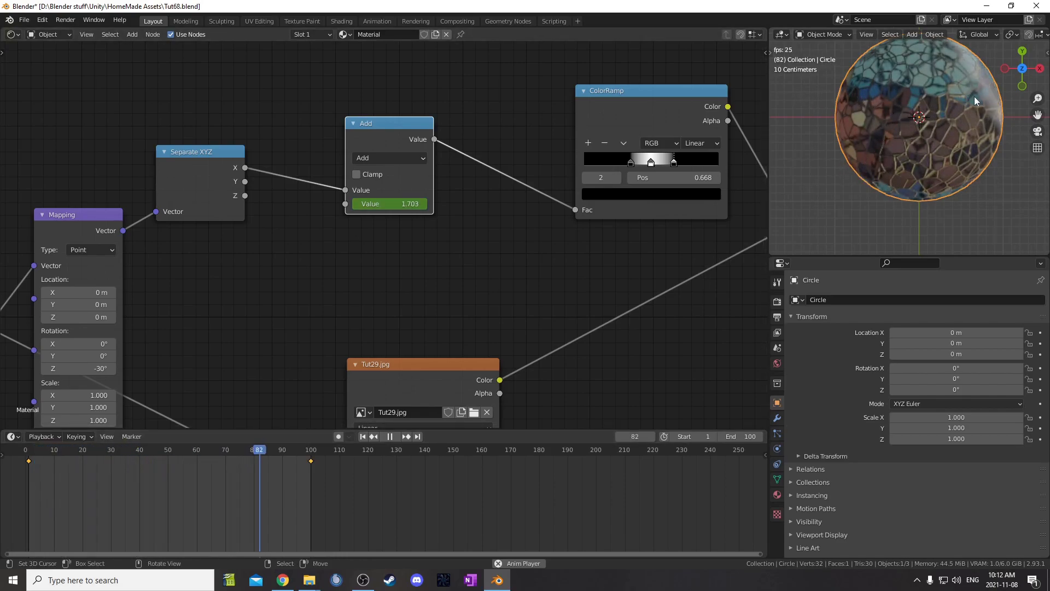
key(space)
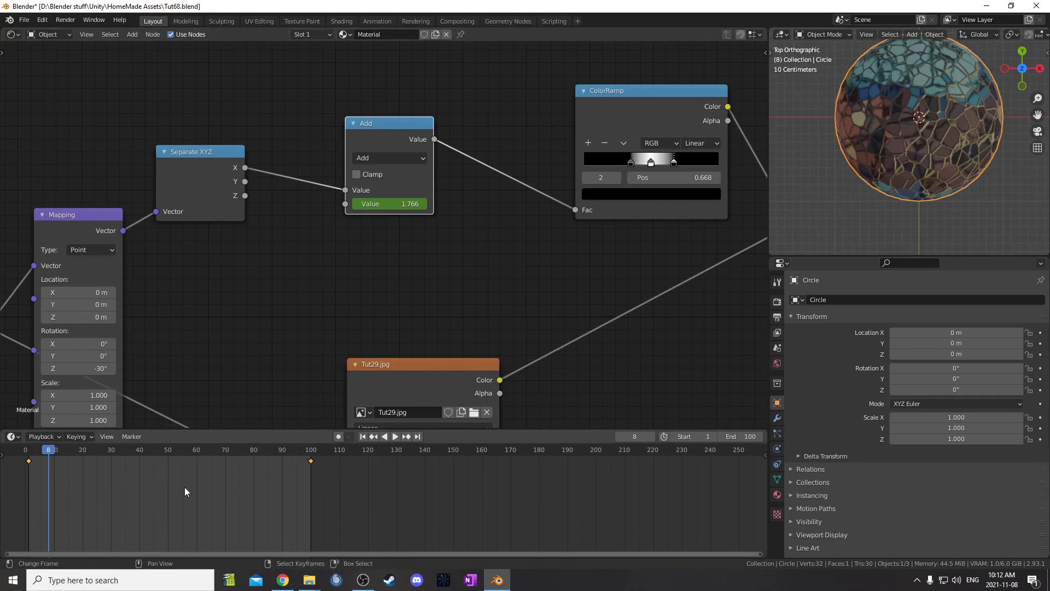
key(v)
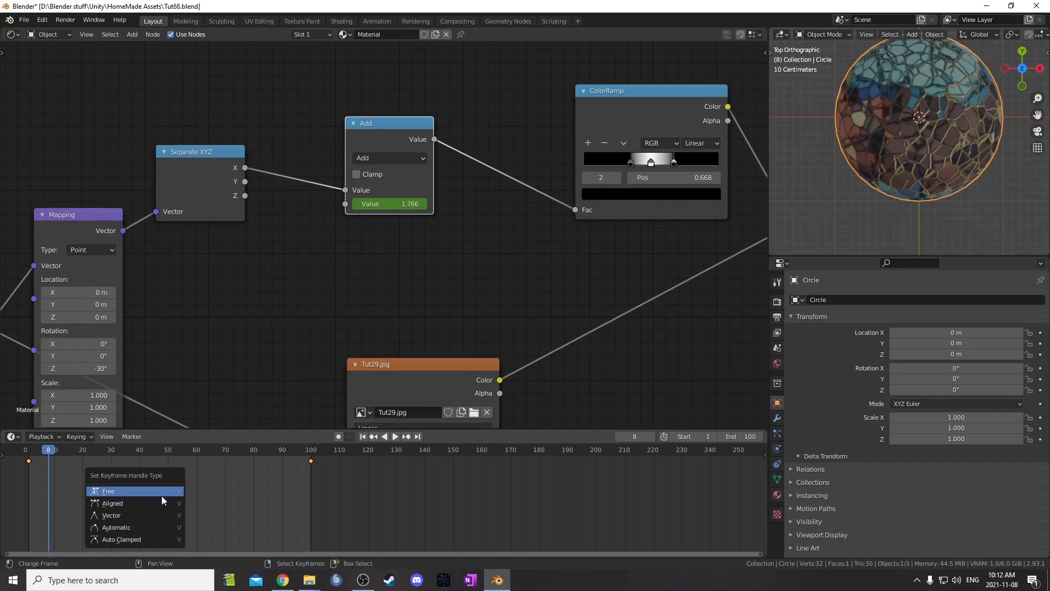
click(150, 512)
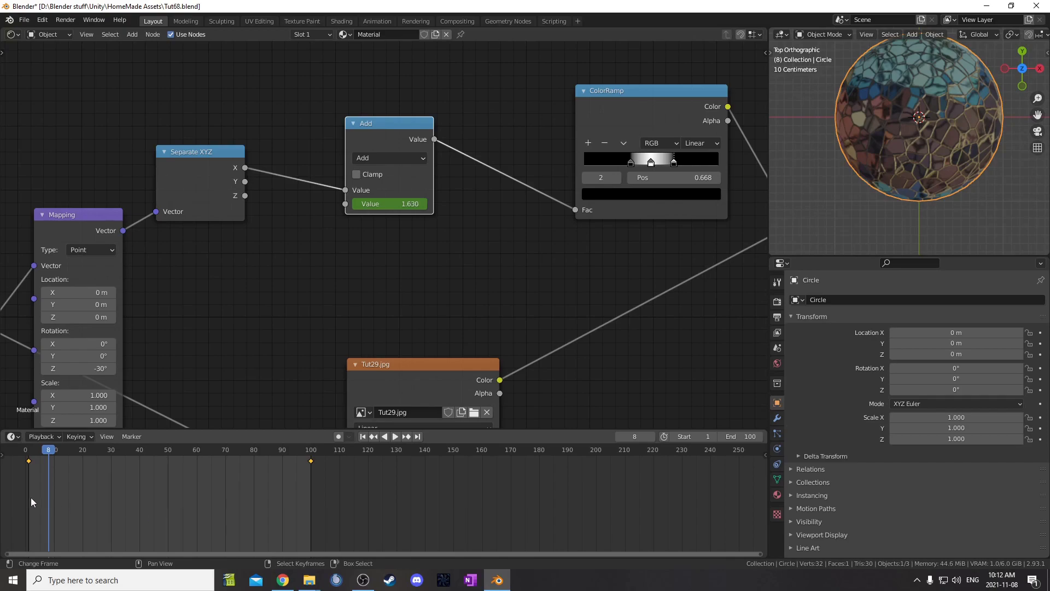
key(space)
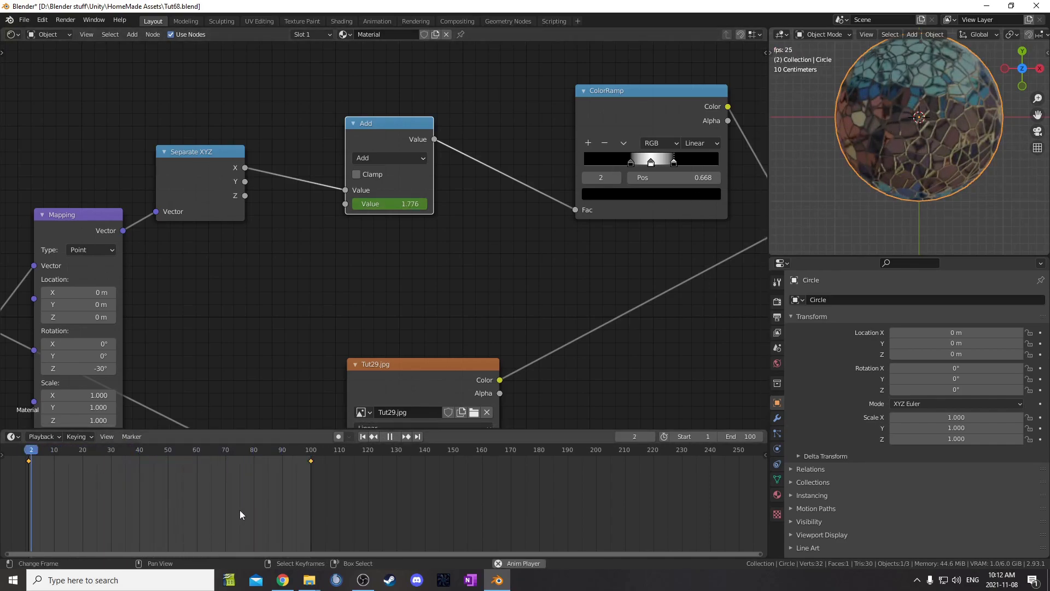
key(space)
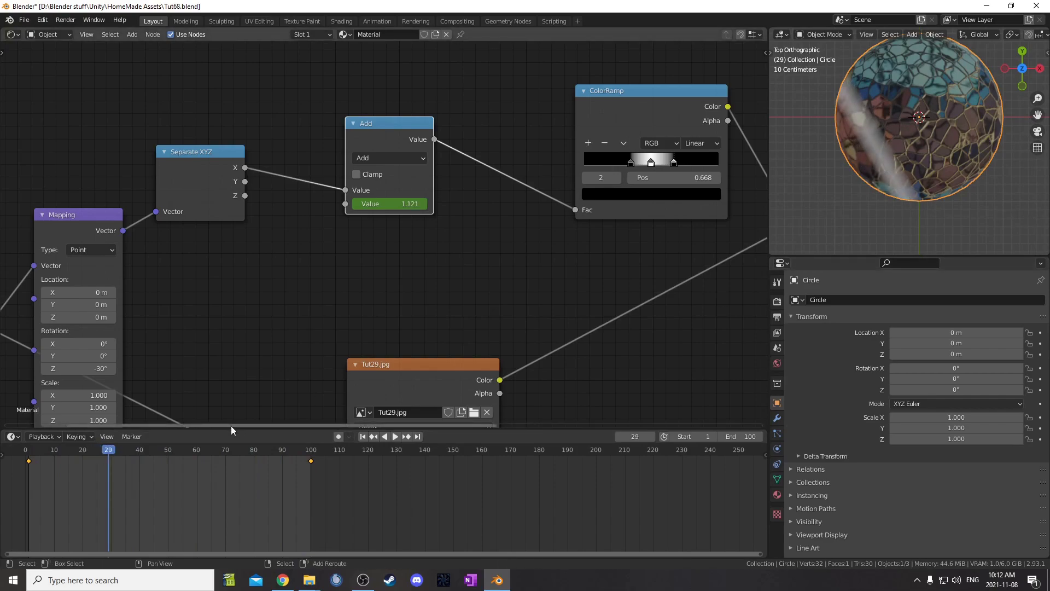
Return to frame 1 and scale the keyframes closer together so the second one lands at frame 30.
key(shift+Left)
key(s)
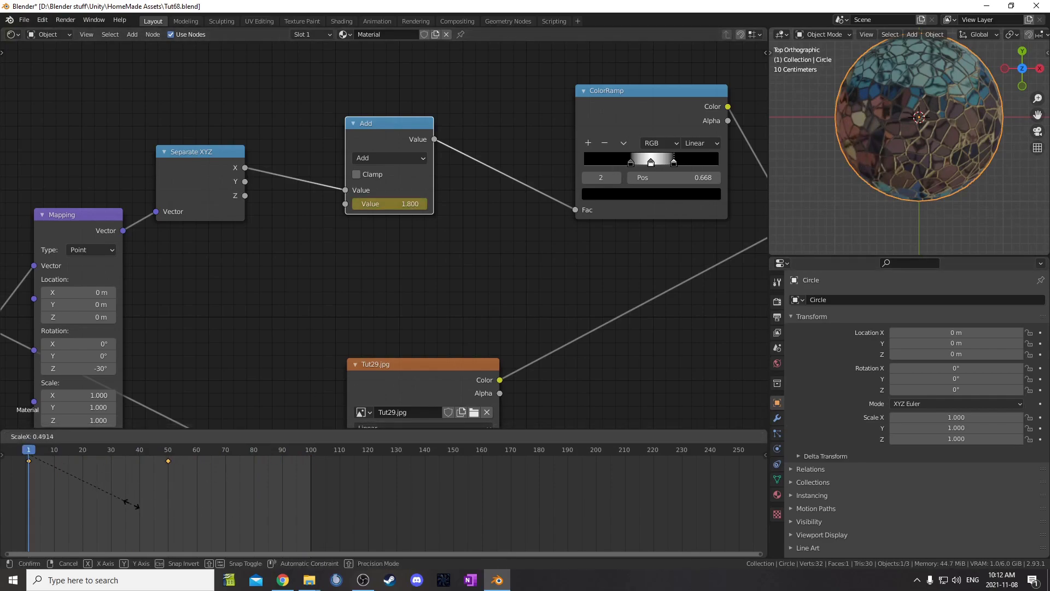
click(87, 491)
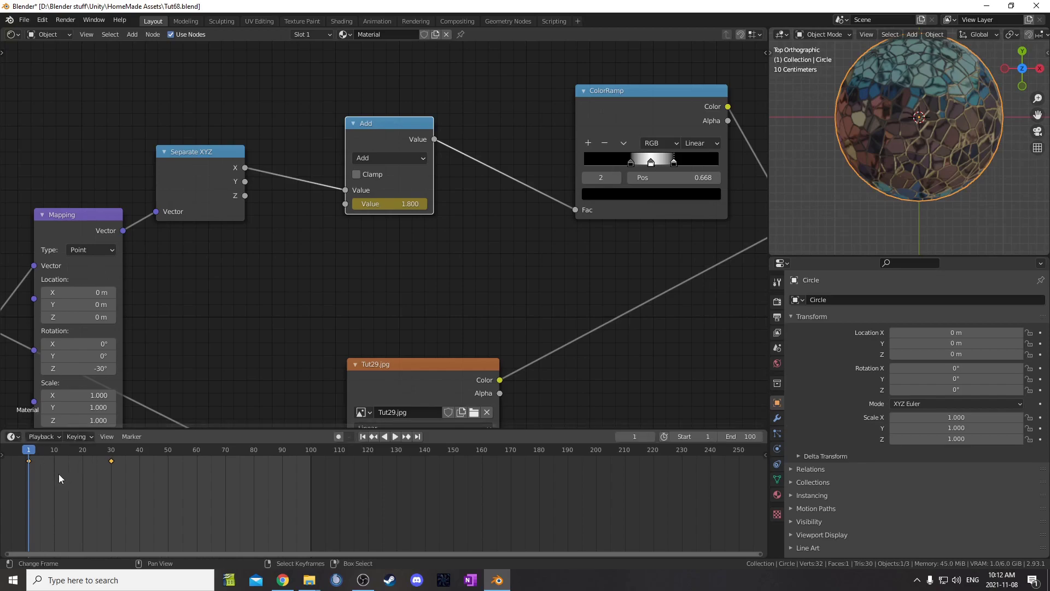
Move both keyframes 39 frames later, to frames 40 and 69, and play the animation.
key(g)
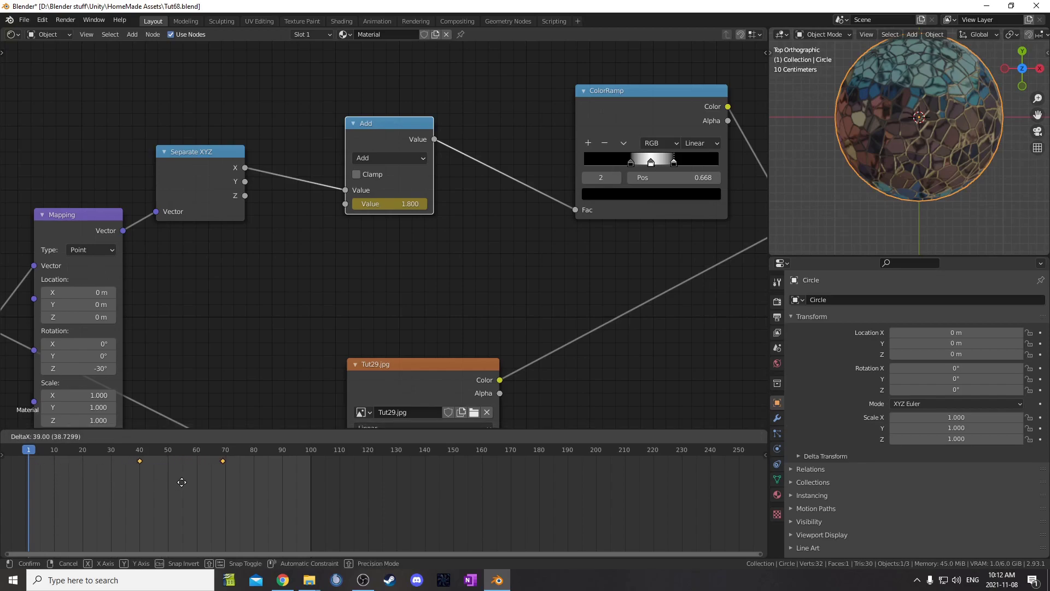
click(182, 482)
key(space)
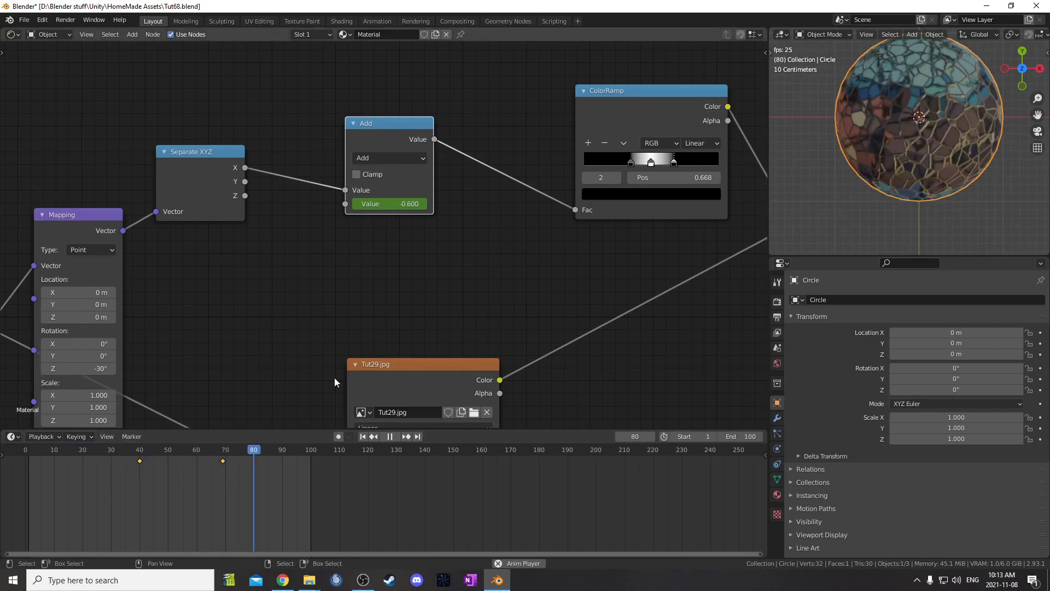
key(space)
Move the last keyframe to frame 50 and preview the faster shine repeatedly from shortly before frame 40.
drag(224, 462, 166, 466)
click(118, 466)
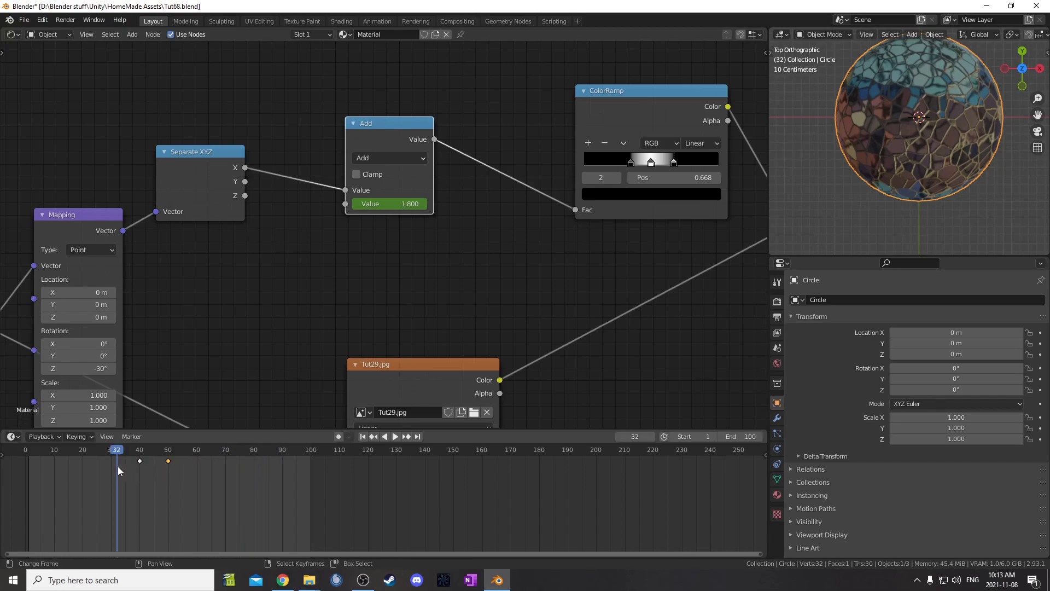
key(space)
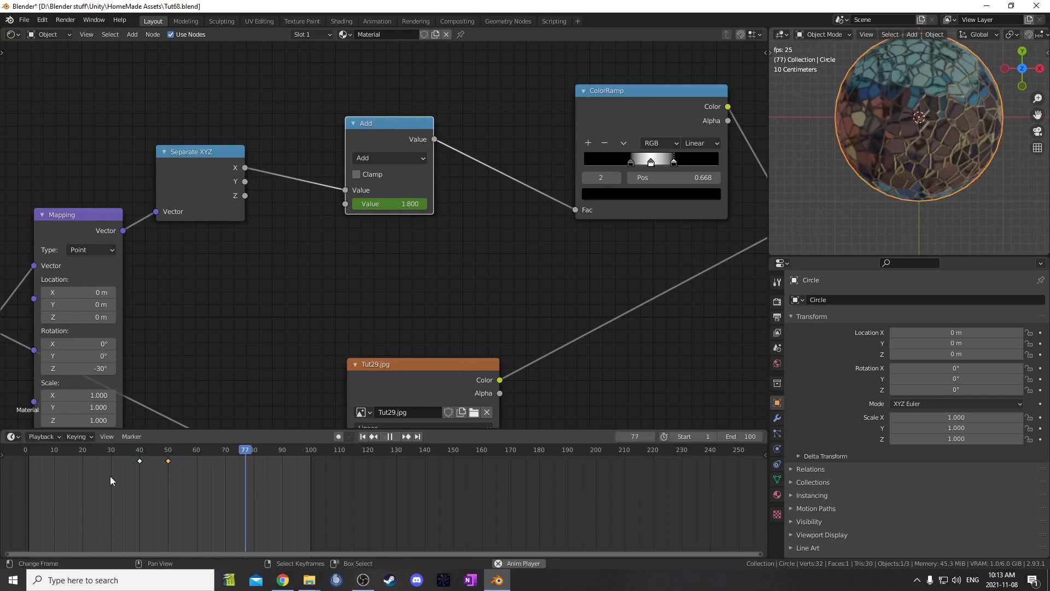
key(space)
click(116, 467)
key(space)
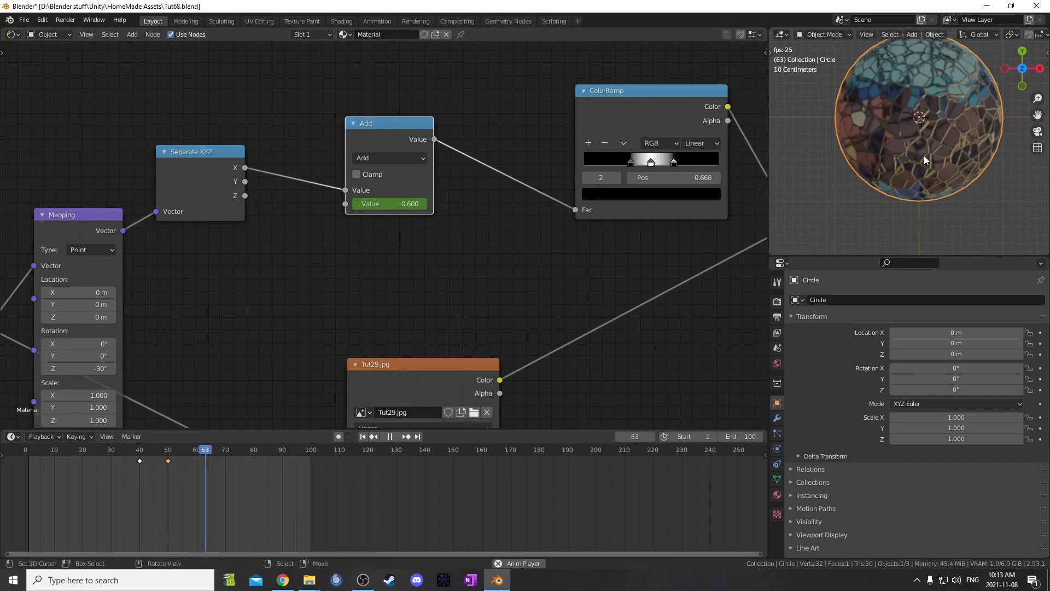
key(space)
click(123, 465)
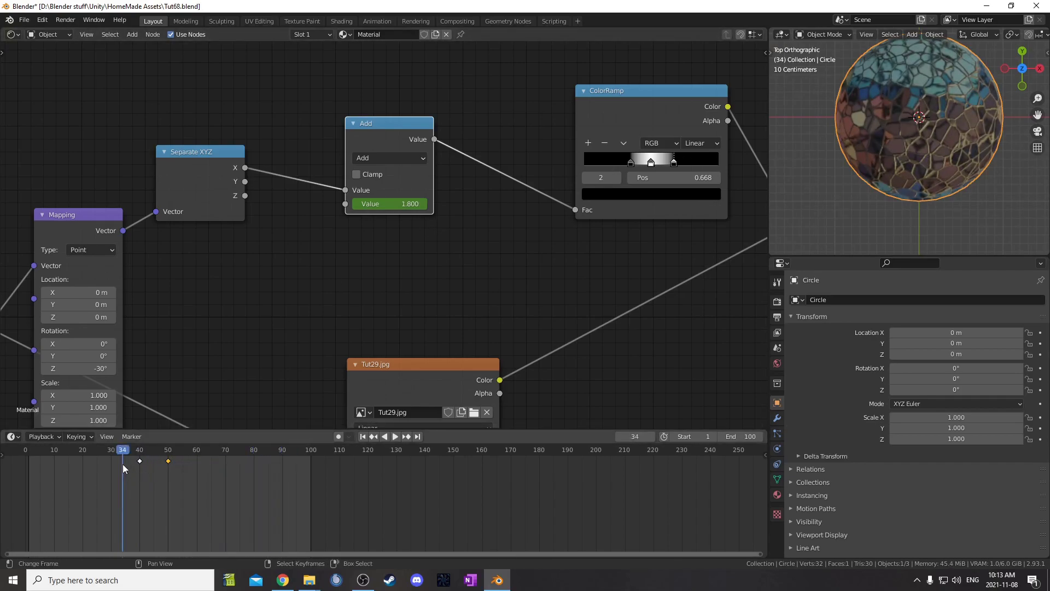
key(space)
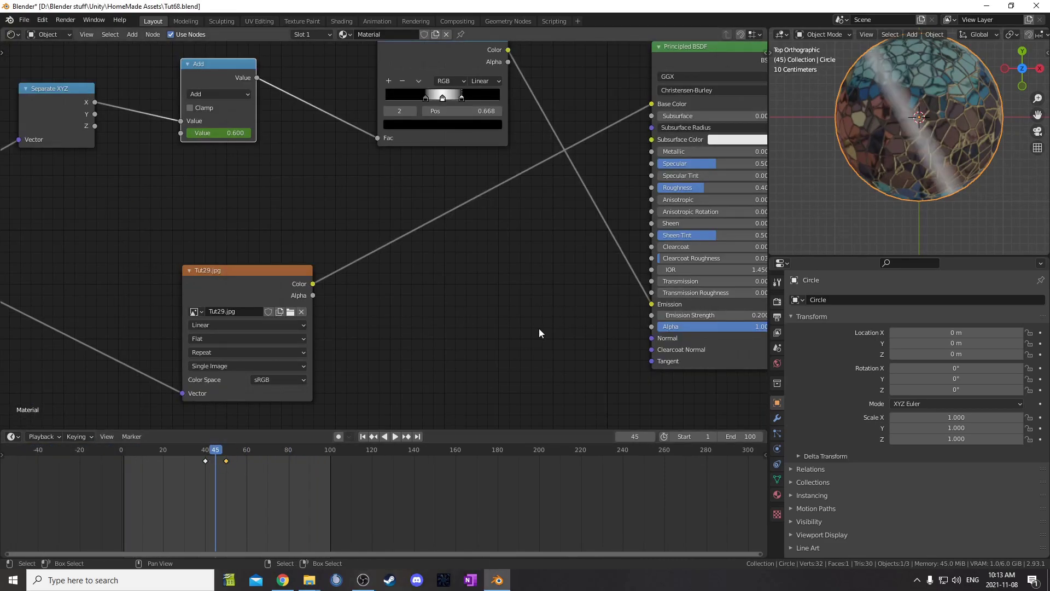
Connect the Tut29.jpg texture's Color output to the Principled BSDF's Emission Strength and inspect the shine from the top view.
middle_drag(887, 127, 869, 140)
key(KP_7)
scroll(877, 146, up, 2)
middle_drag(590, 346, 541, 359)
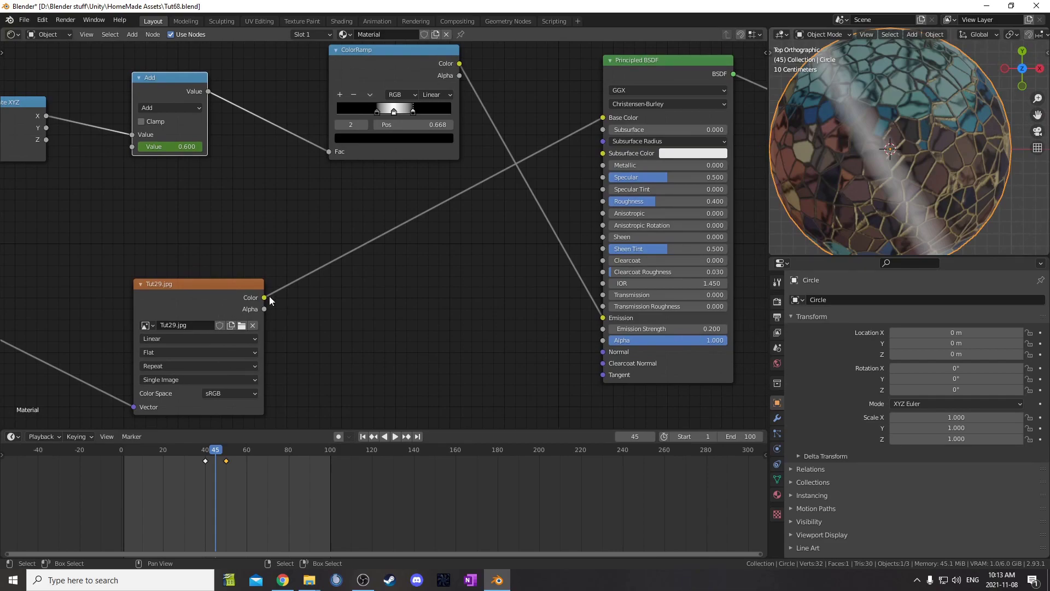
drag(264, 298, 604, 328)
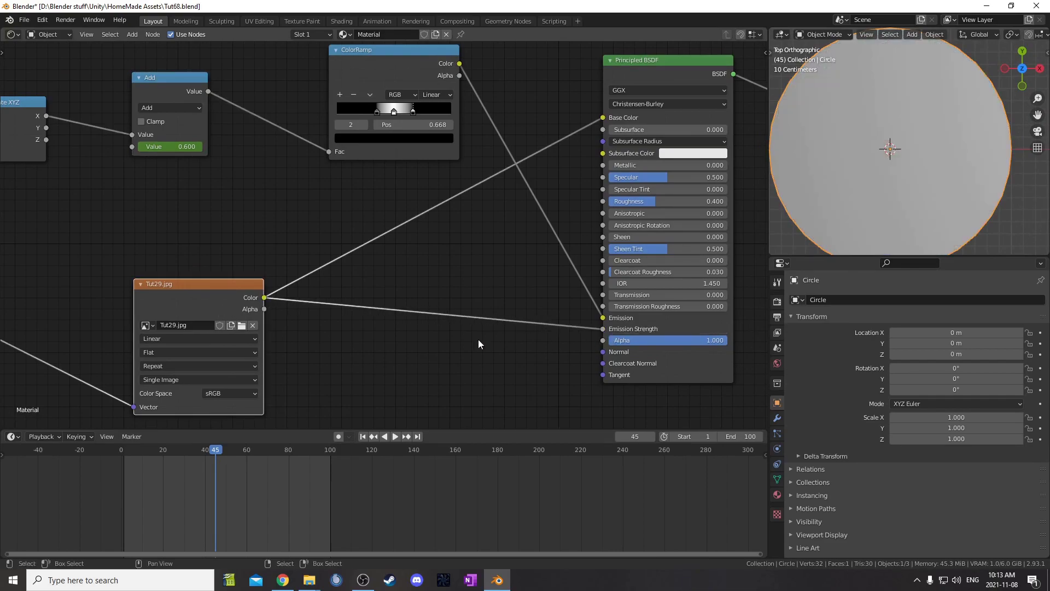
middle_drag(363, 332, 530, 293)
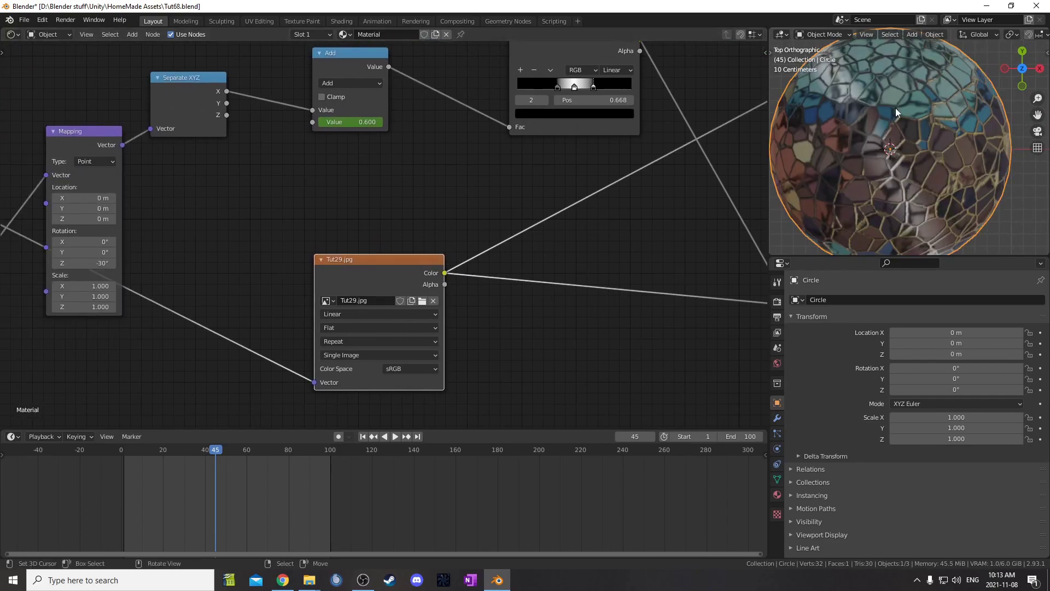
scroll(896, 112, up, 5)
scroll(526, 330, down, 1)
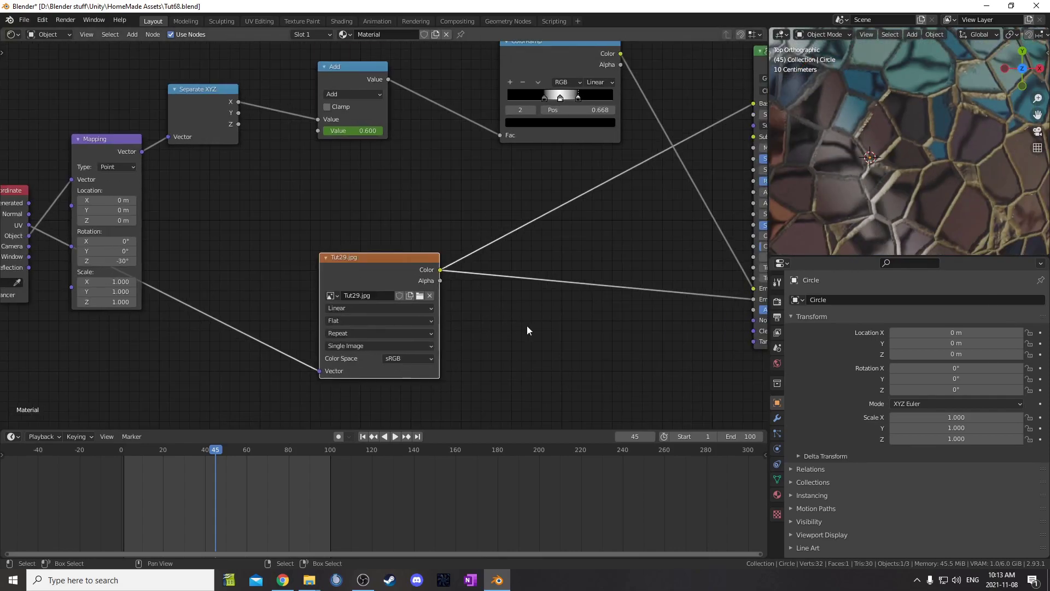
Preview the Tut29.jpg texture directly and pass its Color output through a new ColorRamp node placed beside it.
middle_drag(527, 330, 441, 268)
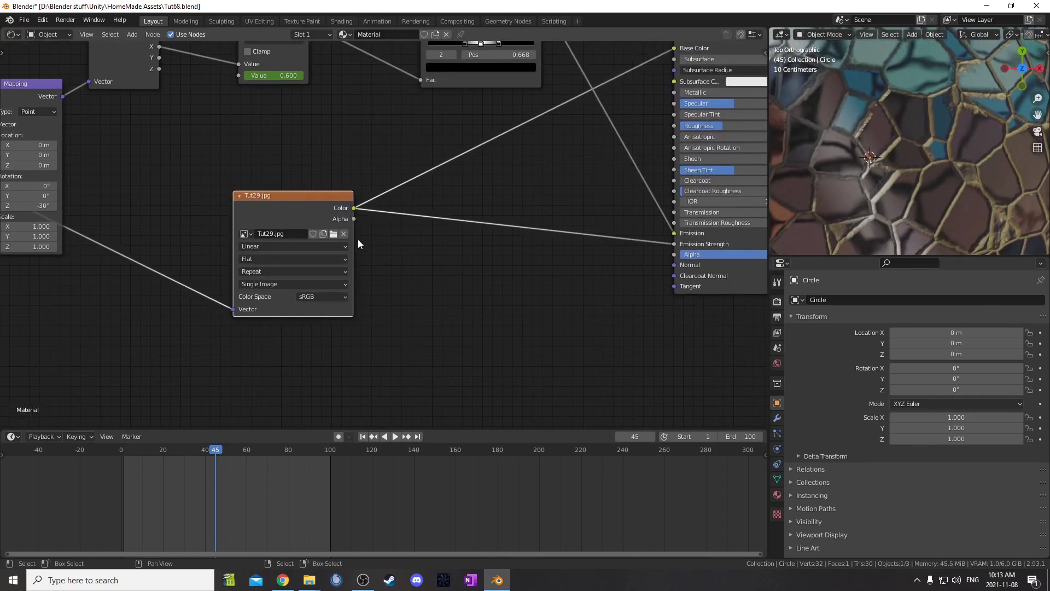
ctrl+shift+click(314, 206)
key(shift+a)
click(427, 268)
text(co)
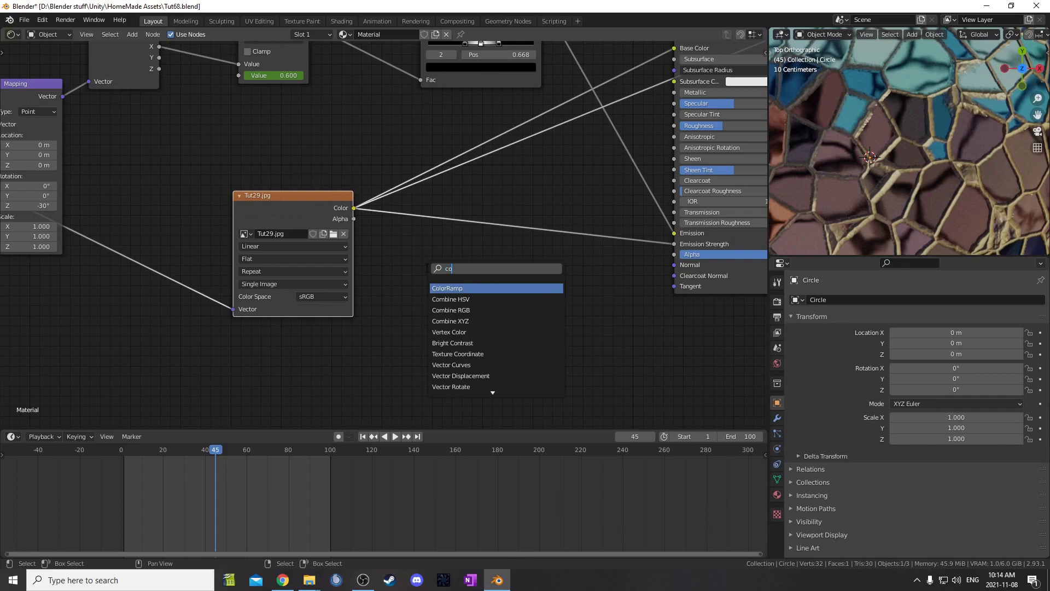
text(lor)
key(Return)
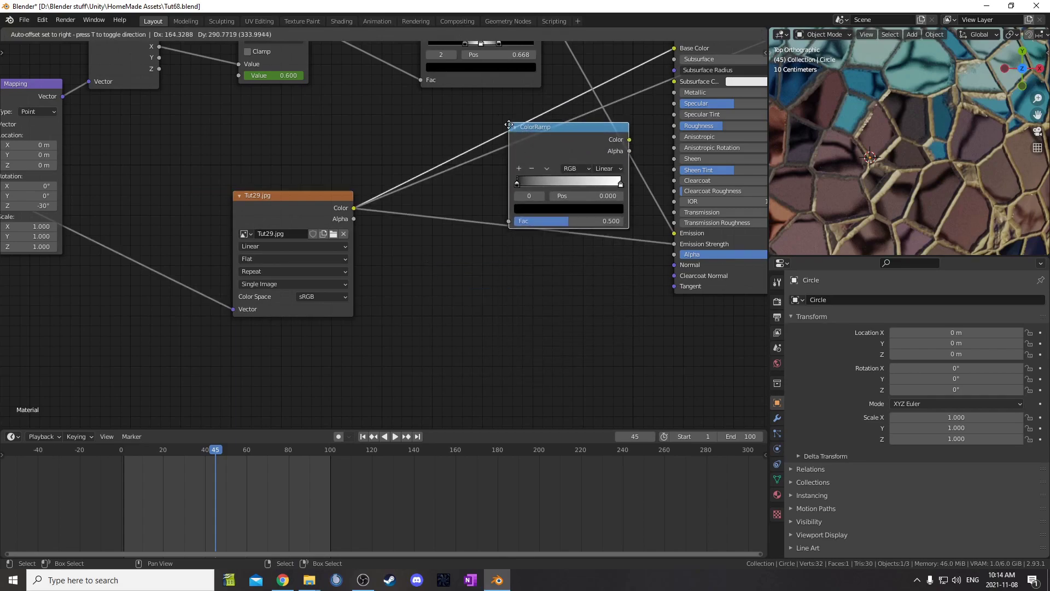
click(509, 124)
drag(566, 150, 488, 264)
scroll(556, 291, down, 2)
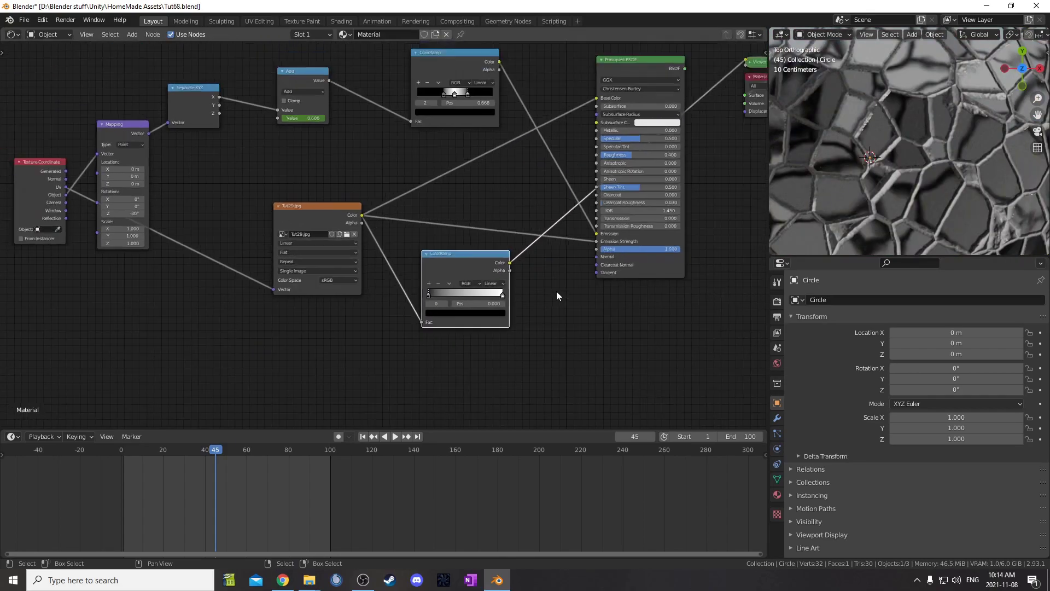
Examine the grayscale texture on the circle, restore the Principled BSDF output, and delete the ColorRamp attached to the texture.
scroll(556, 291, down, 2)
scroll(516, 294, up, 3)
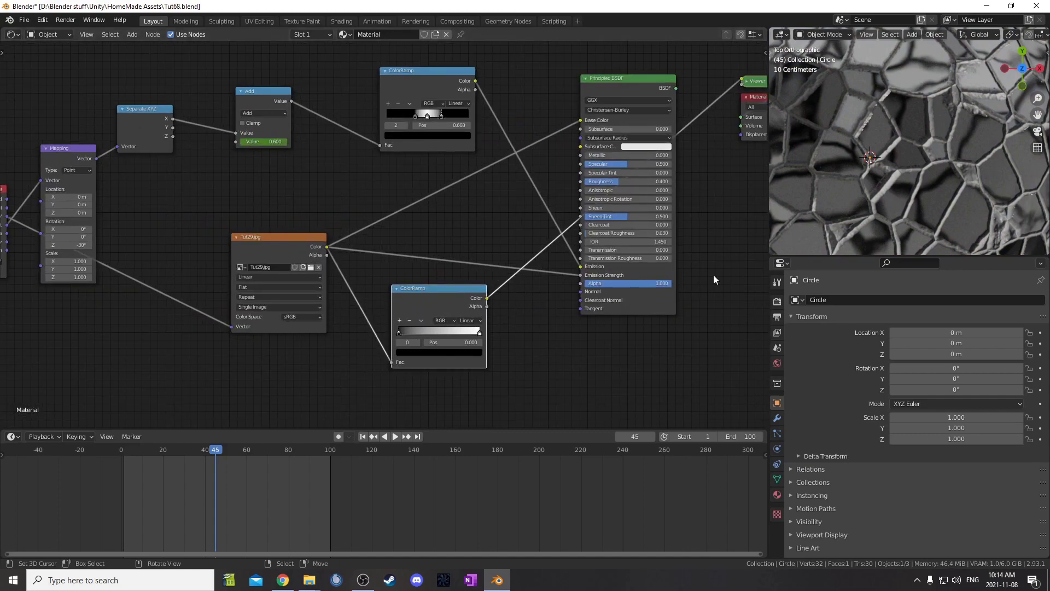
scroll(713, 275, up, 1)
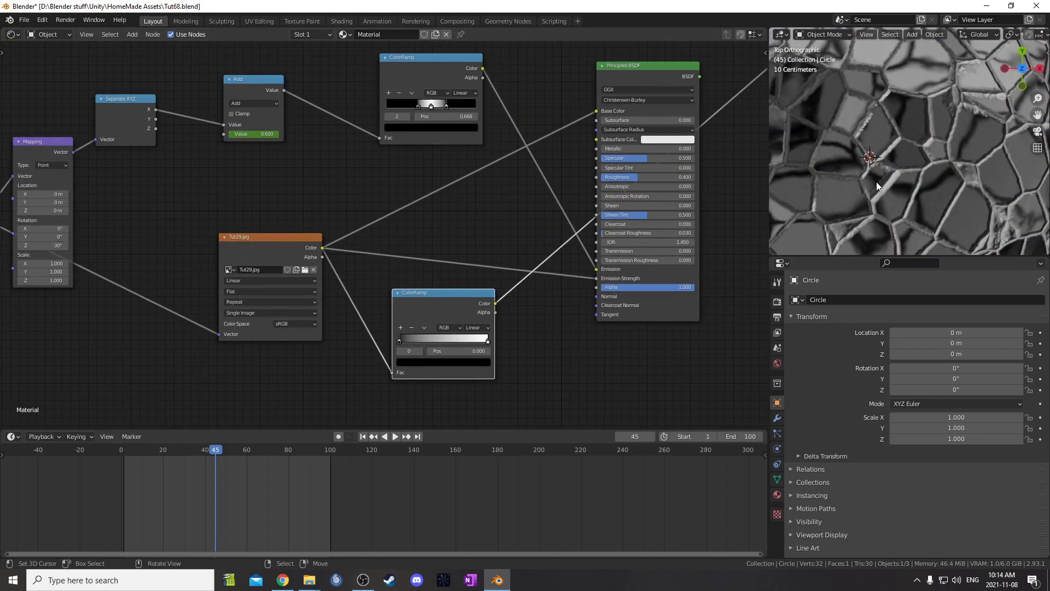
scroll(876, 182, down, 2)
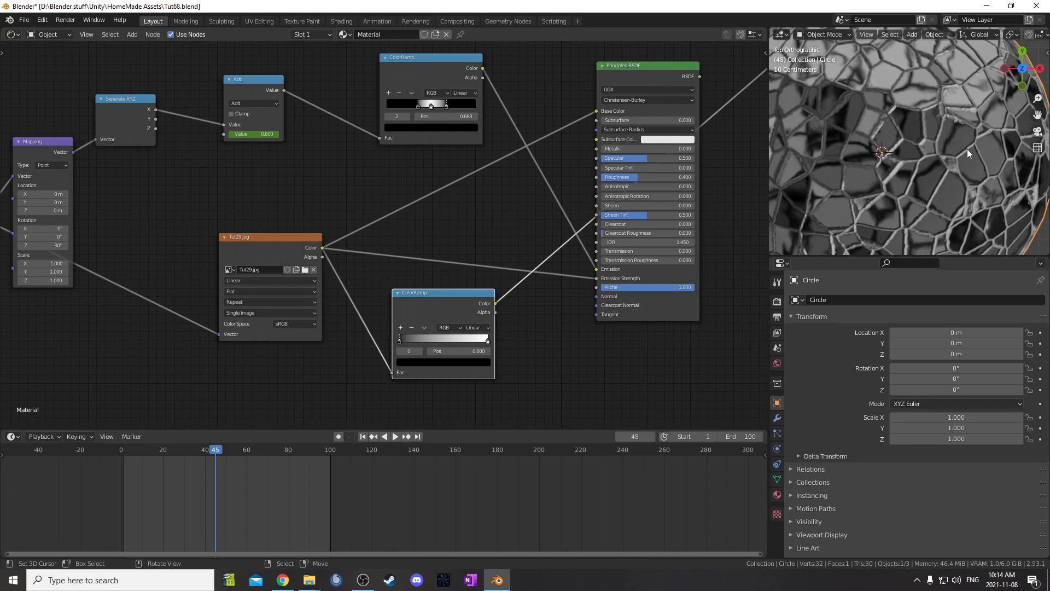
scroll(620, 302, up, 1)
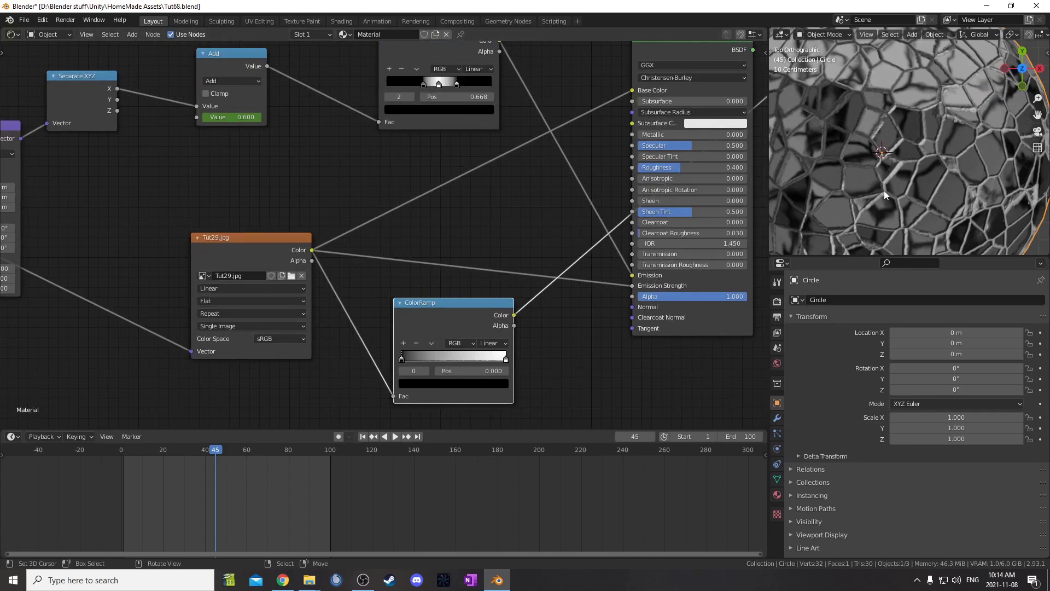
scroll(603, 299, down, 3)
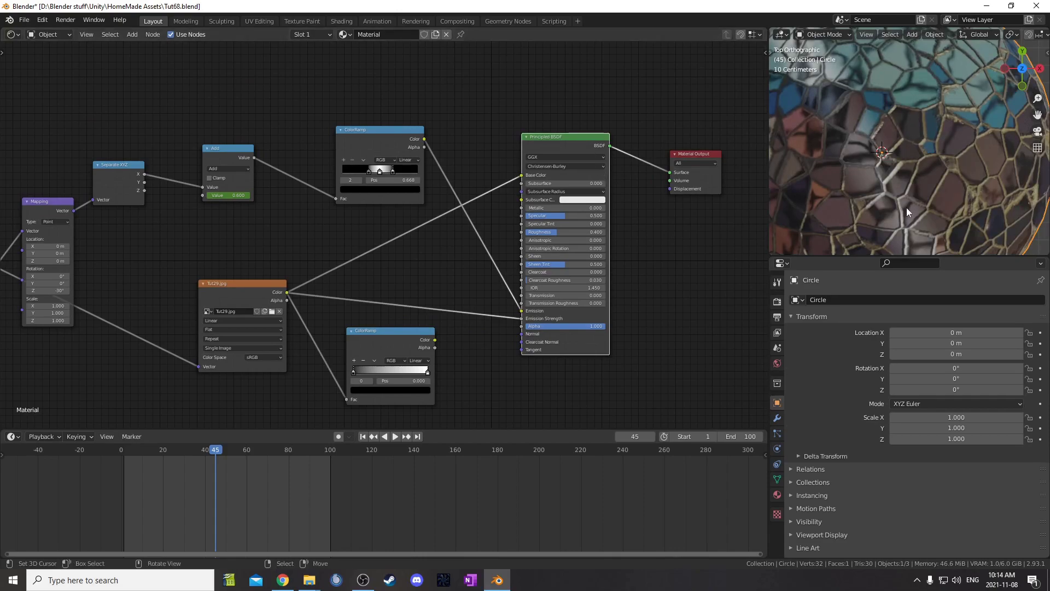
click(407, 340)
key(x)
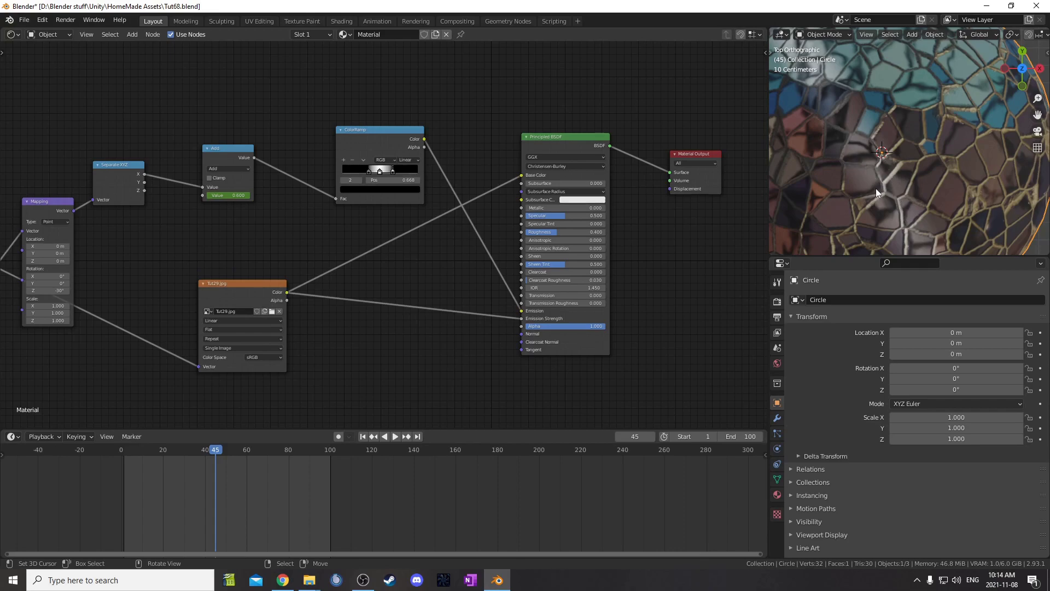
key(Home)
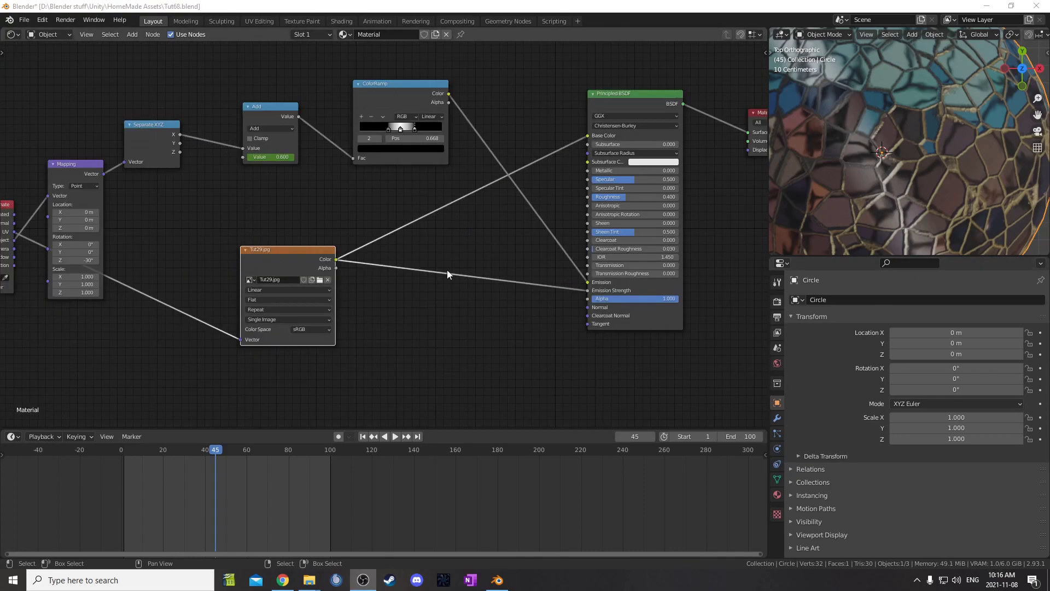
Reroute the Tut29.jpg Color output to the Principled BSDF's Emission and the ColorRamp's Color output to Emission Strength.
scroll(447, 270, up, 3)
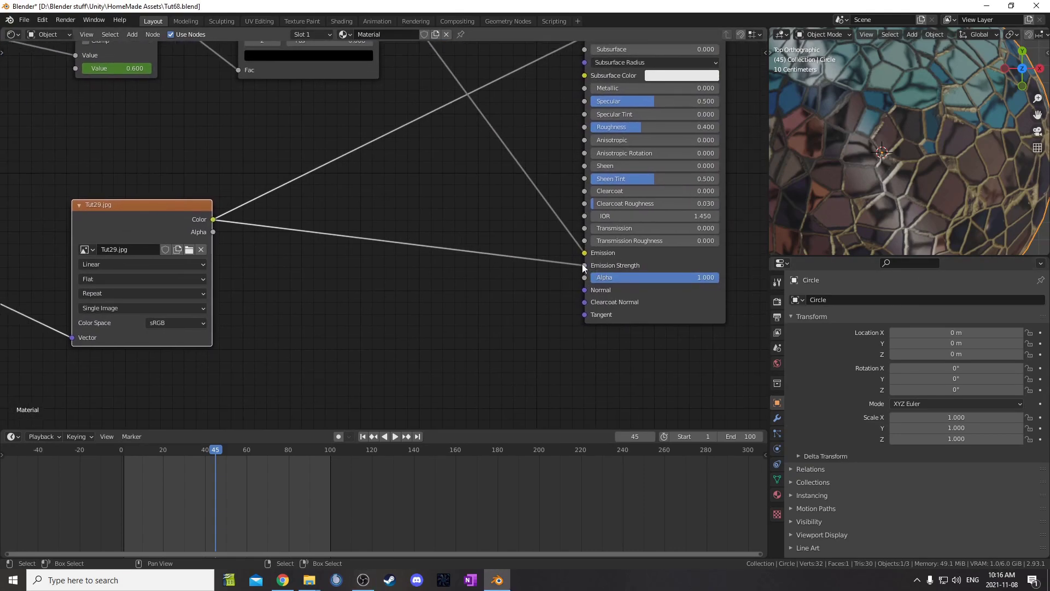
drag(584, 265, 584, 253)
scroll(522, 273, down, 2)
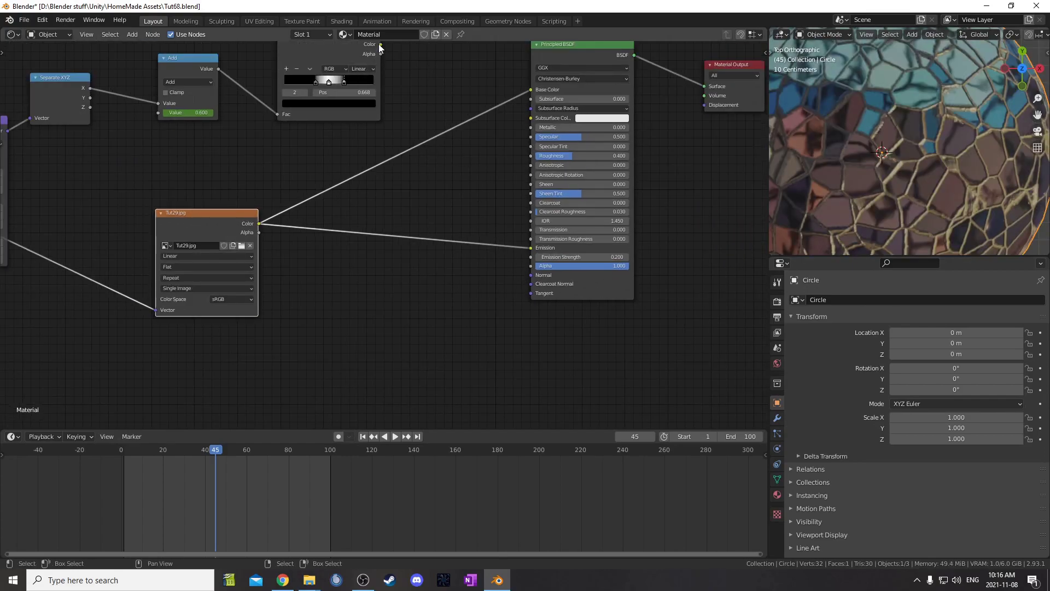
drag(379, 43, 530, 253)
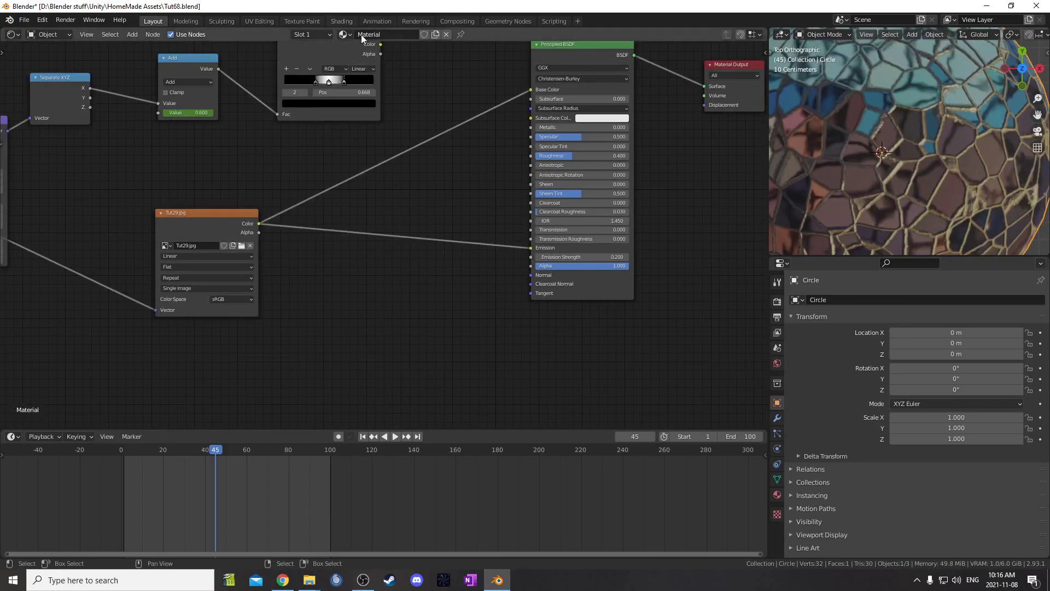
drag(380, 44, 530, 256)
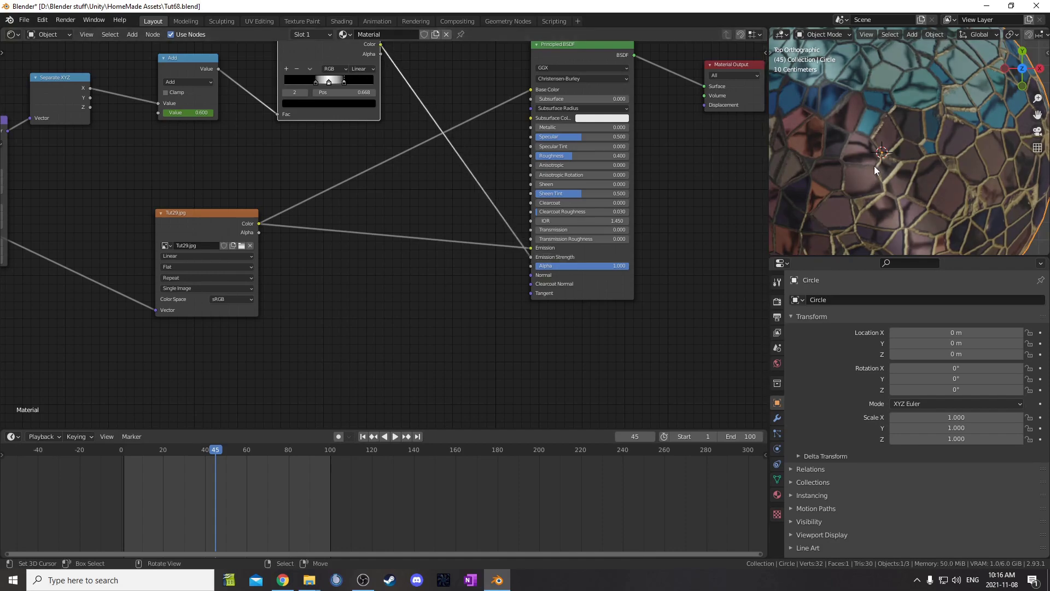
Insert a Math node into the link between the ColorRamp and the Principled BSDF's Emission Strength.
scroll(878, 167, down, 3)
scroll(351, 164, up, 2)
middle_drag(351, 164, 317, 236)
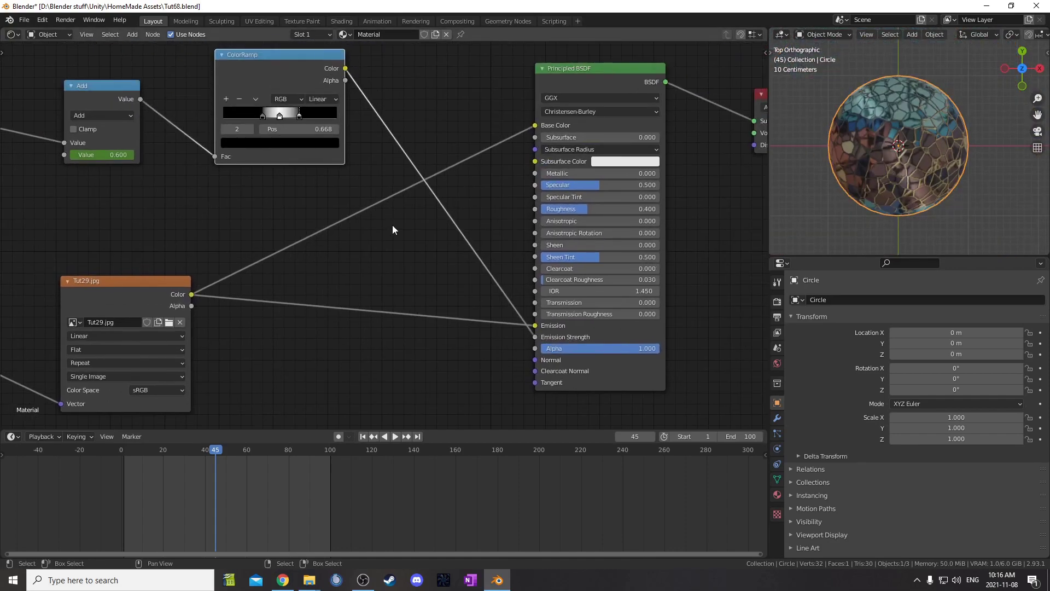
scroll(393, 225, down, 3)
middle_drag(394, 206, 397, 191)
key(shift+a)
click(451, 229)
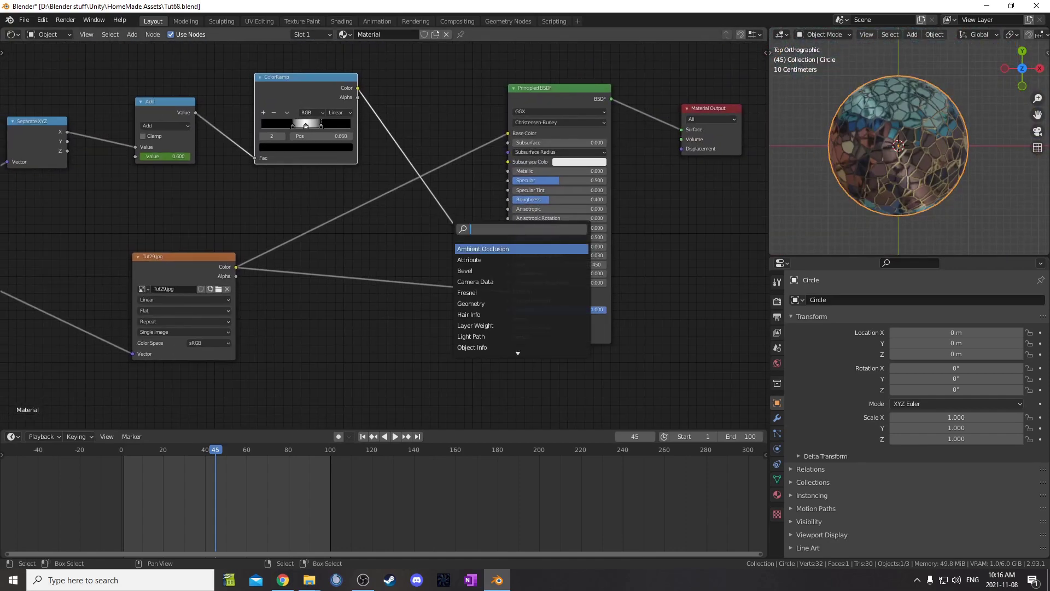
text(add)
key(Return)
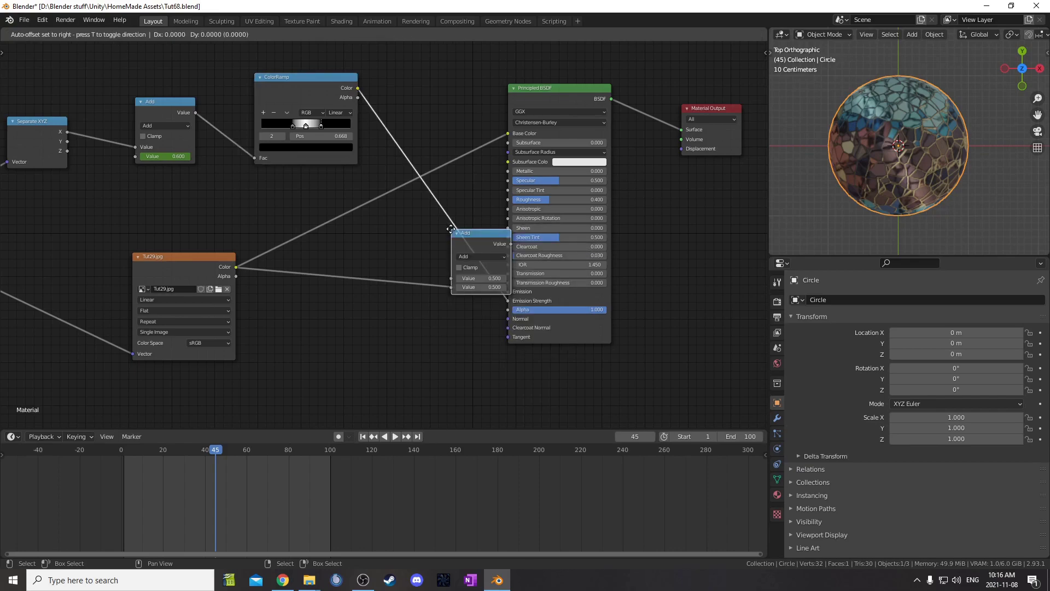
click(414, 196)
Set the new Math node to Multiply with a value of 5 and inspect the stronger shine.
click(446, 222)
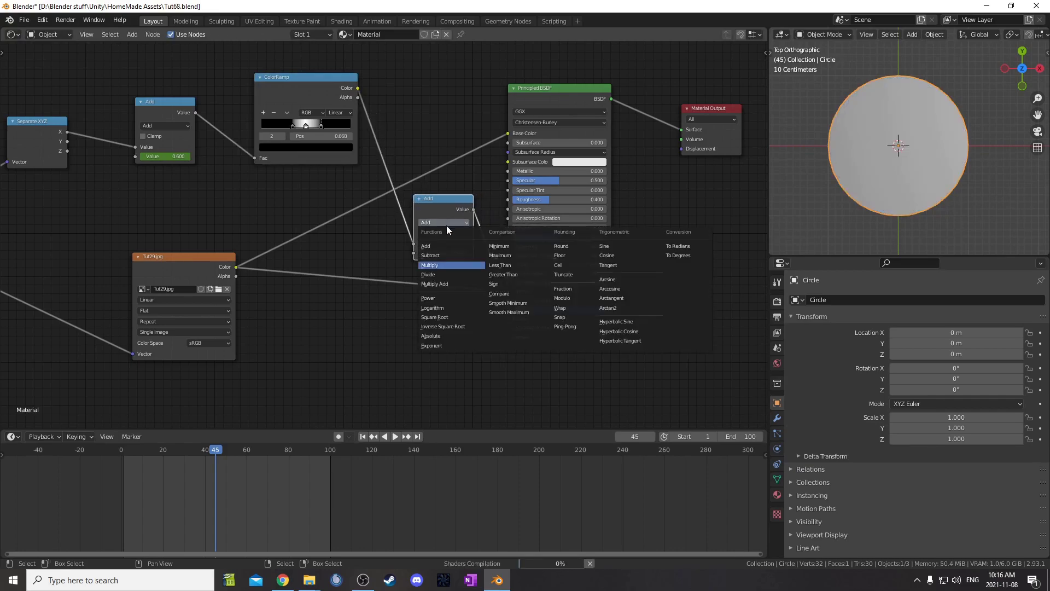
click(448, 265)
click(447, 254)
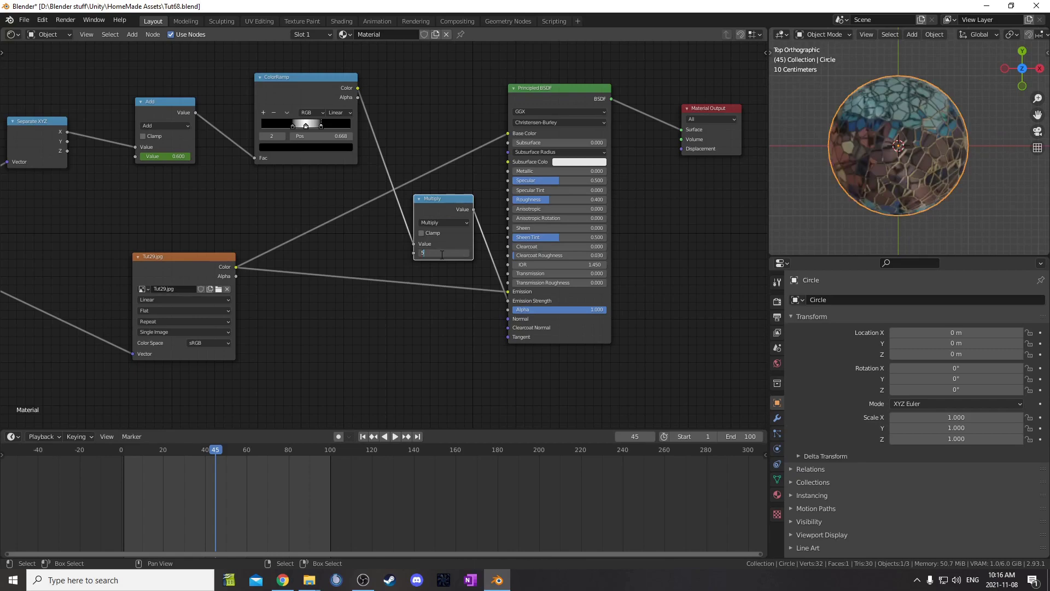
text(5)
key(Return)
scroll(246, 119, up, 2)
scroll(902, 202, up, 2)
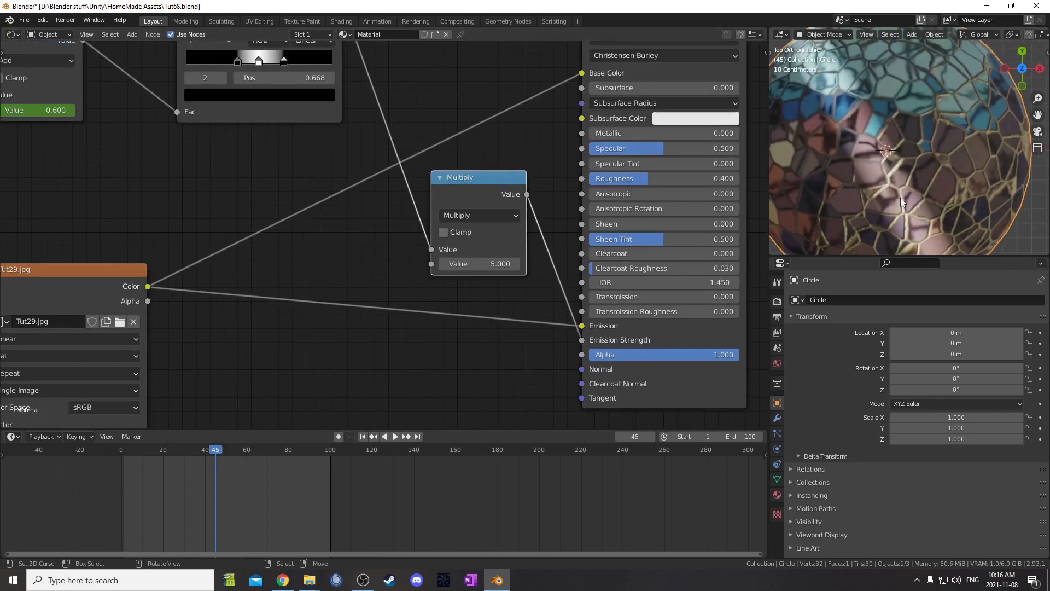
scroll(124, 176, down, 3)
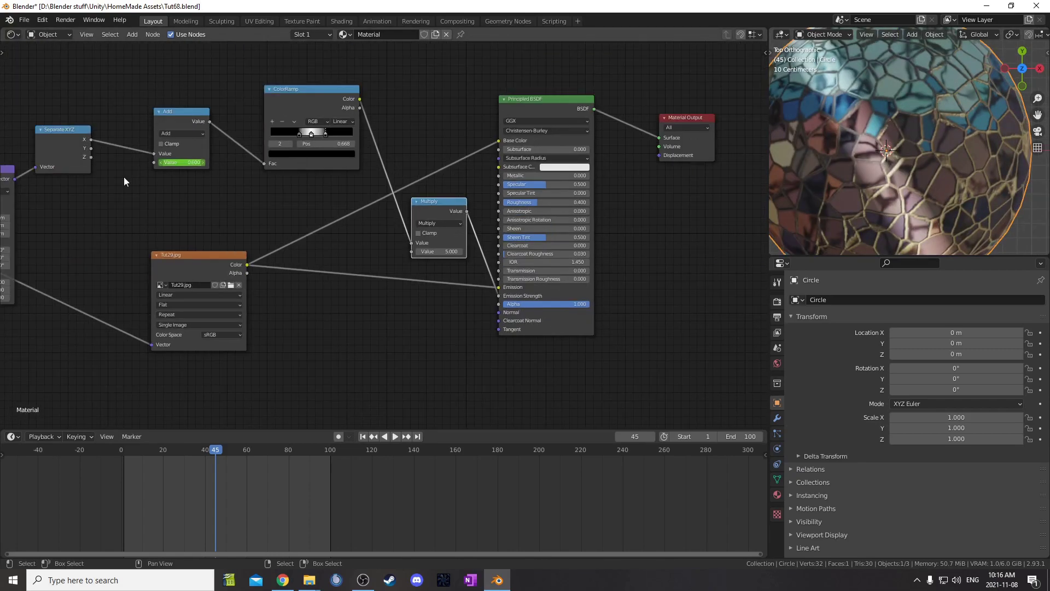
Play the animation to check the shine across the whole circle, stop it, and save the file.
key(space)
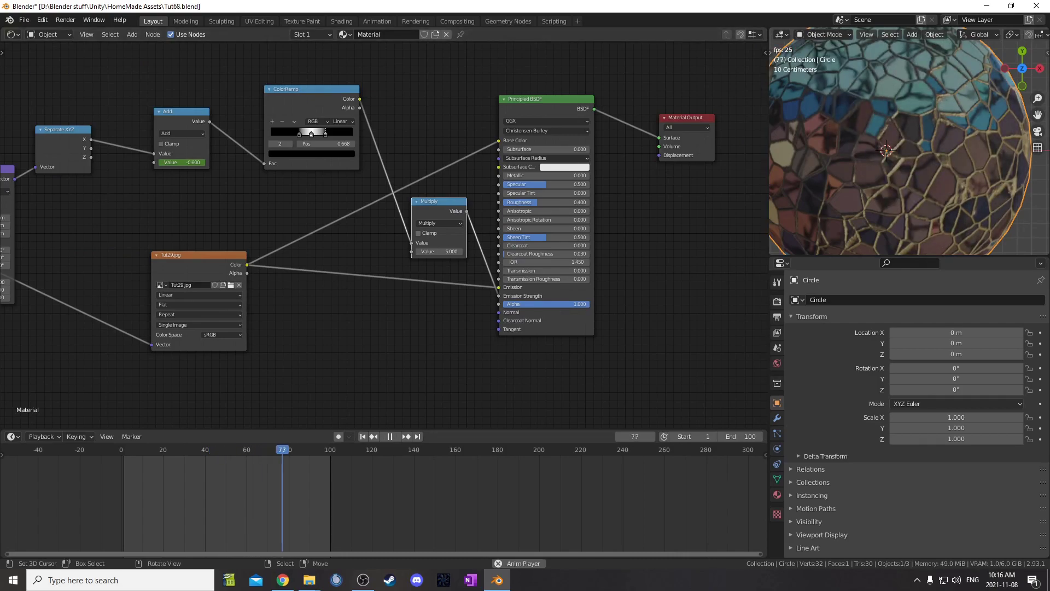
scroll(871, 198, down, 3)
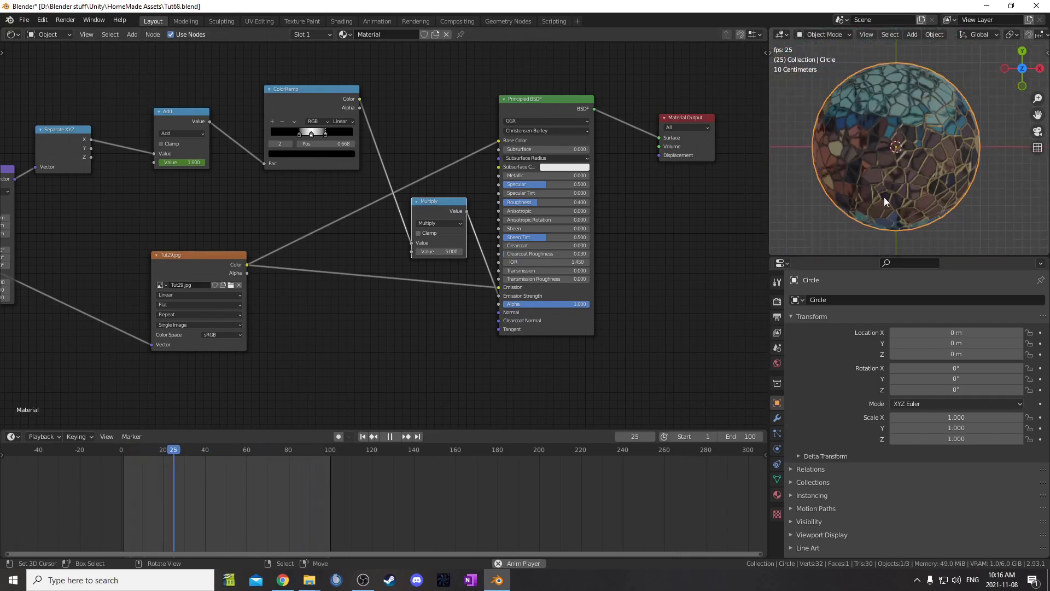
key(space)
scroll(424, 260, down, 1)
key(ctrl+s)
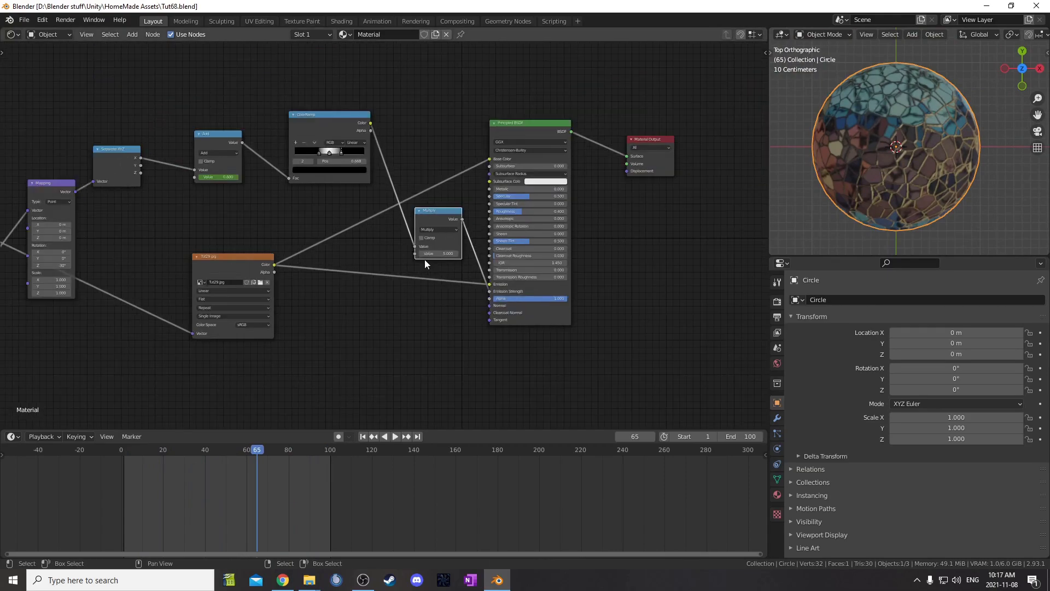
Delete the Multiply node and disconnect the ColorRamp and texture from the Principled BSDF's Emission and Emission Strength inputs.
alt+drag(431, 218, 350, 390)
key(x)
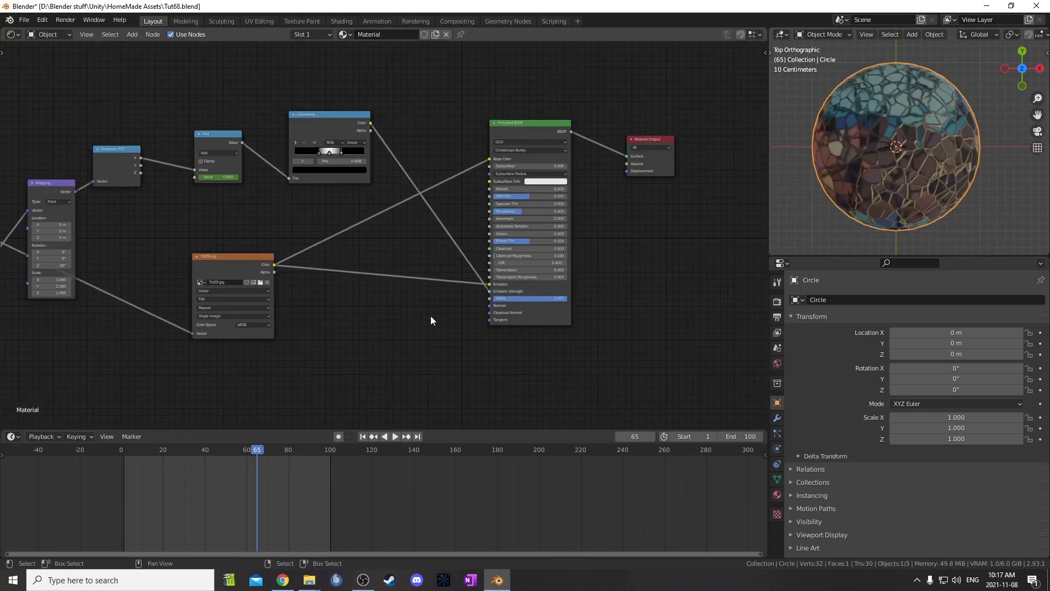
scroll(431, 316, up, 5)
drag(536, 318, 514, 314)
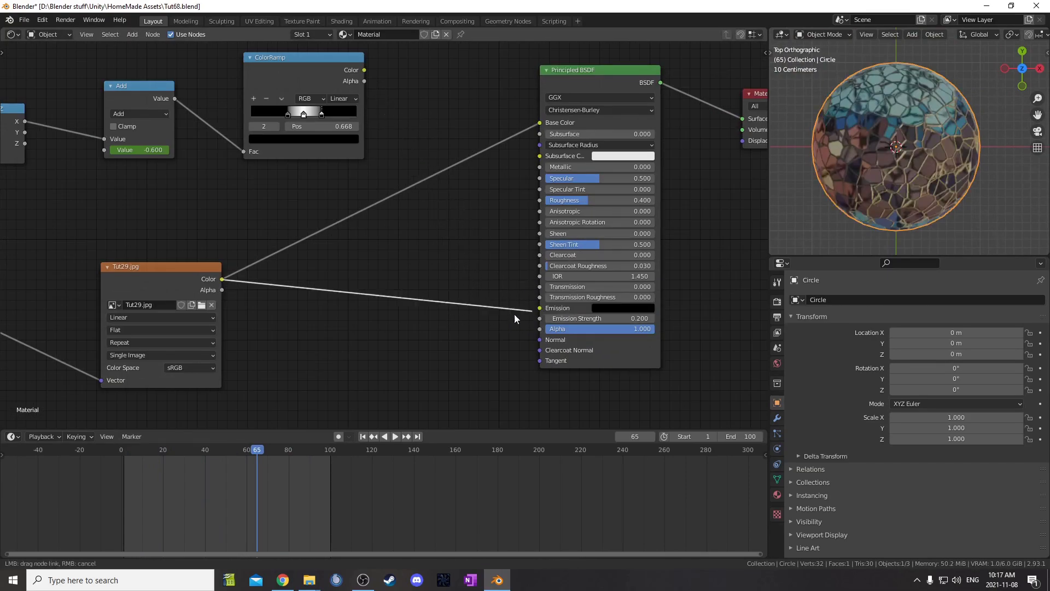
Move the Add and ColorRamp nodes together closer to the Separate XYZ node.
scroll(534, 307, down, 3)
scroll(418, 212, down, 2)
middle_drag(373, 204, 428, 203)
drag(332, 147, 440, 227)
key(g)
click(418, 221)
Add a Hue Saturation Value node and place it unconnected just after the ColorRamp.
scroll(465, 255, up, 3)
scroll(465, 254, up, 2)
key(shift+a)
click(506, 293)
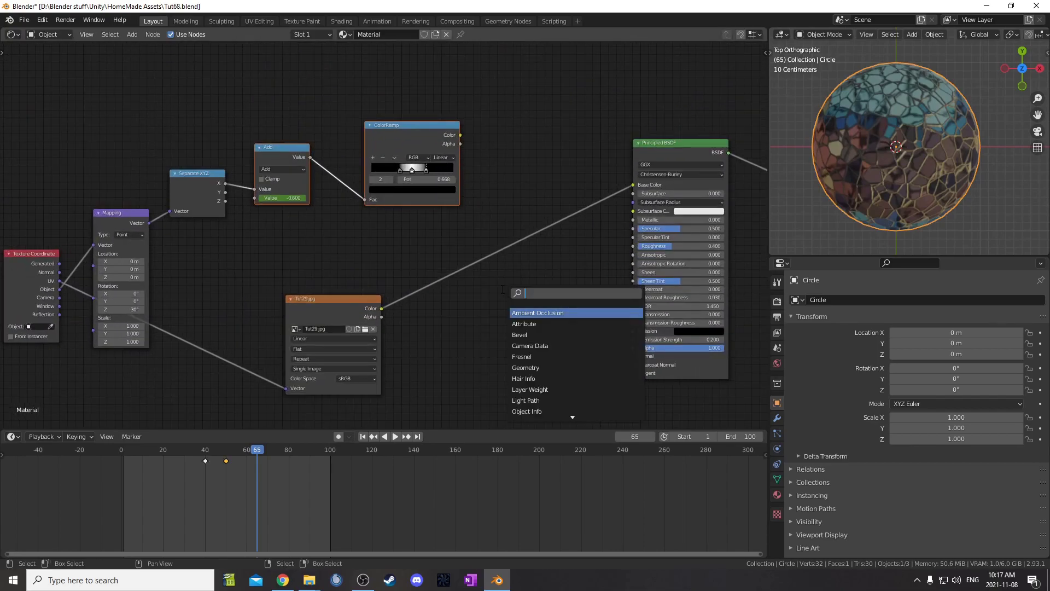
text(hue)
key(Return)
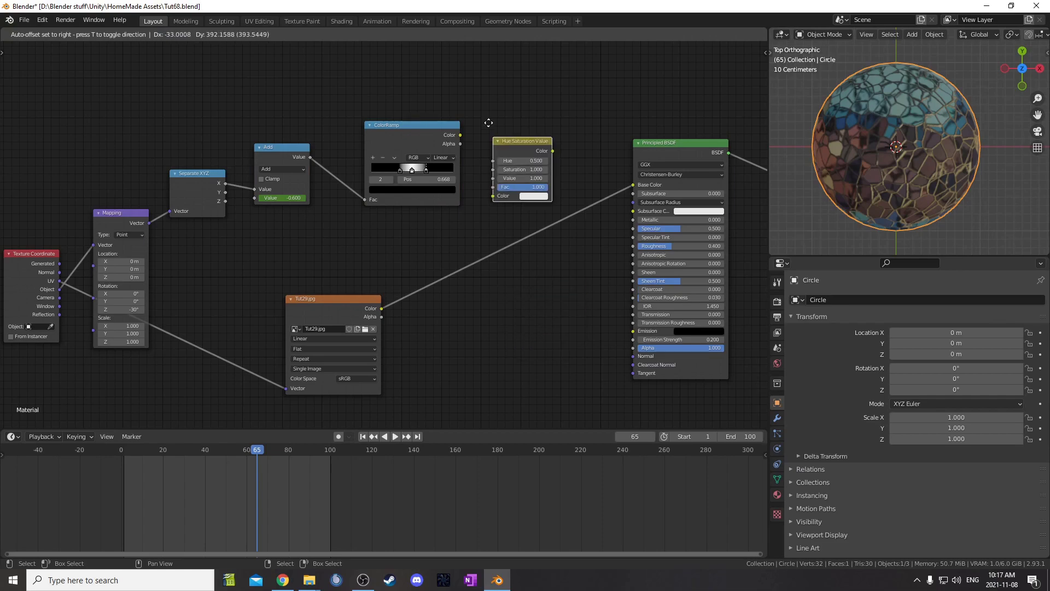
click(503, 117)
scroll(505, 134, up, 1)
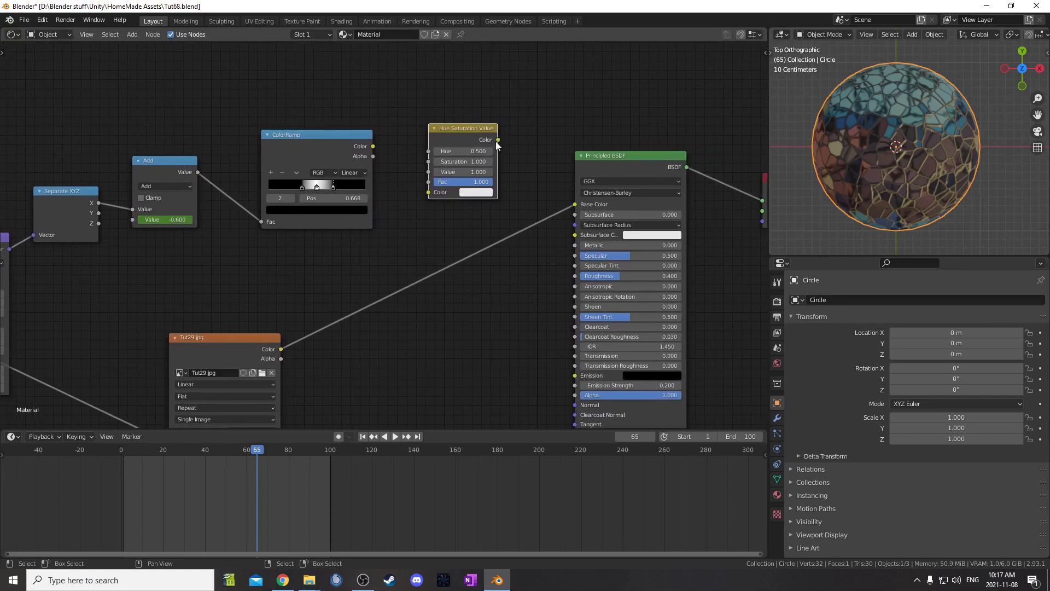
Add a MixRGB node and place it beside the Hue Saturation Value node.
key(shift+a)
click(539, 172)
text(mix)
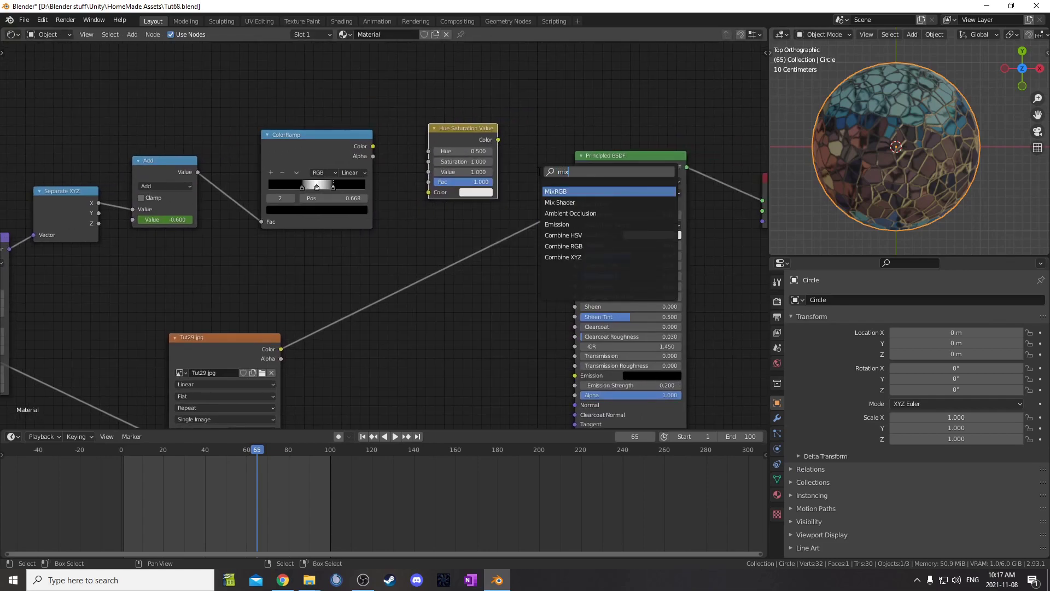
key(Return)
click(518, 105)
scroll(579, 163, down, 2)
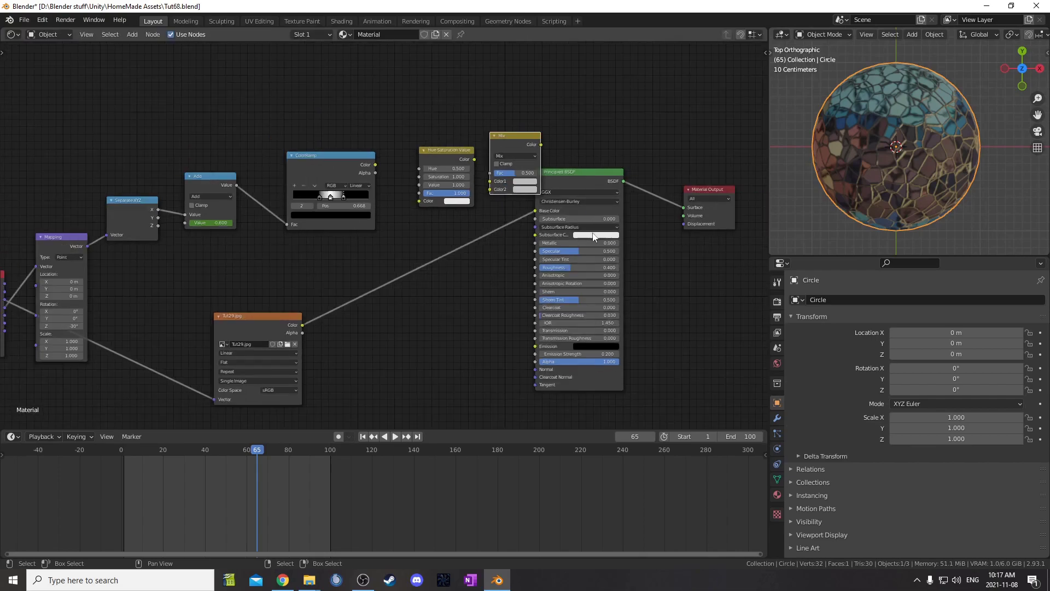
Move the Principled BSDF and Material Output nodes together away from the Mix node to make room.
drag(734, 119, 557, 405)
key(g)
click(623, 414)
scroll(517, 179, up, 3)
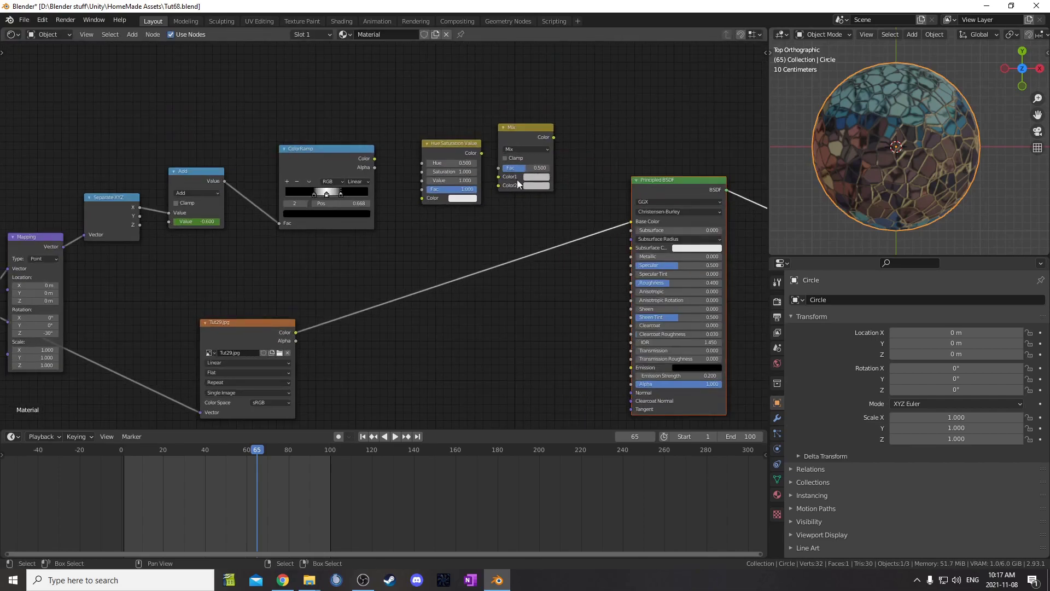
Space the Mix node away from Hue Saturation Value and connect the ColorRamp's Color output to its Fac input.
drag(534, 129, 552, 142)
scroll(378, 304, up, 1)
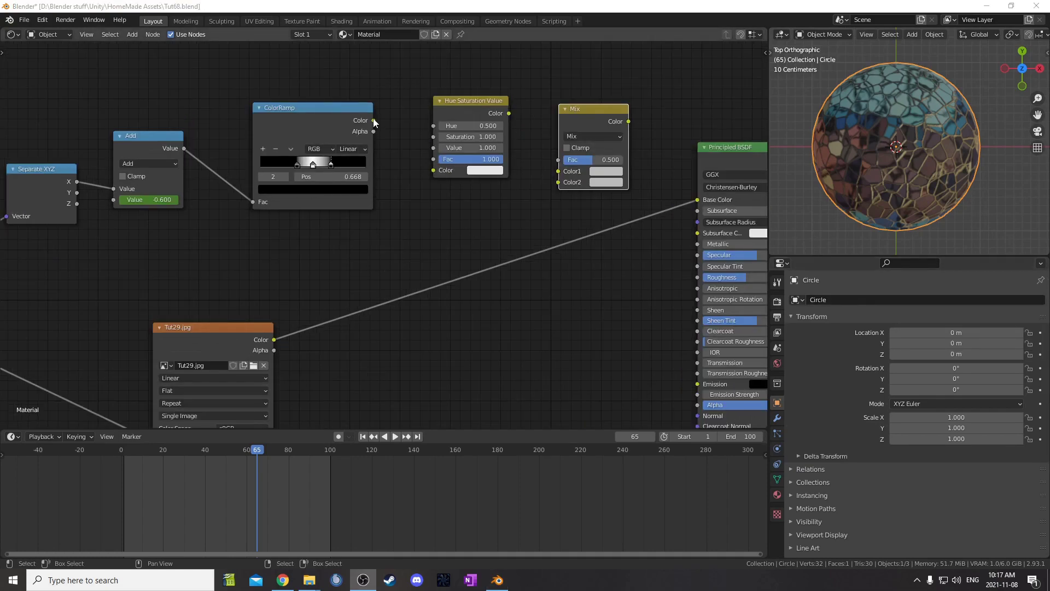
drag(373, 121, 560, 159)
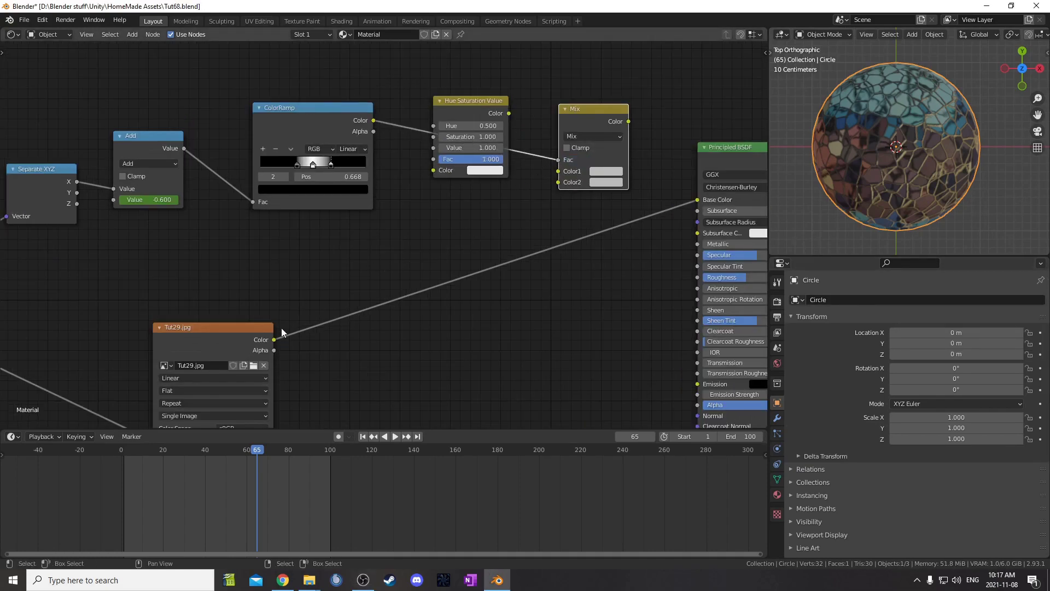
Connect the Hue Saturation Value node's Color output to the Mix node's Color1 and the Tut29.jpg texture's Color to Color2.
drag(495, 113, 558, 171)
middle_drag(282, 336, 309, 298)
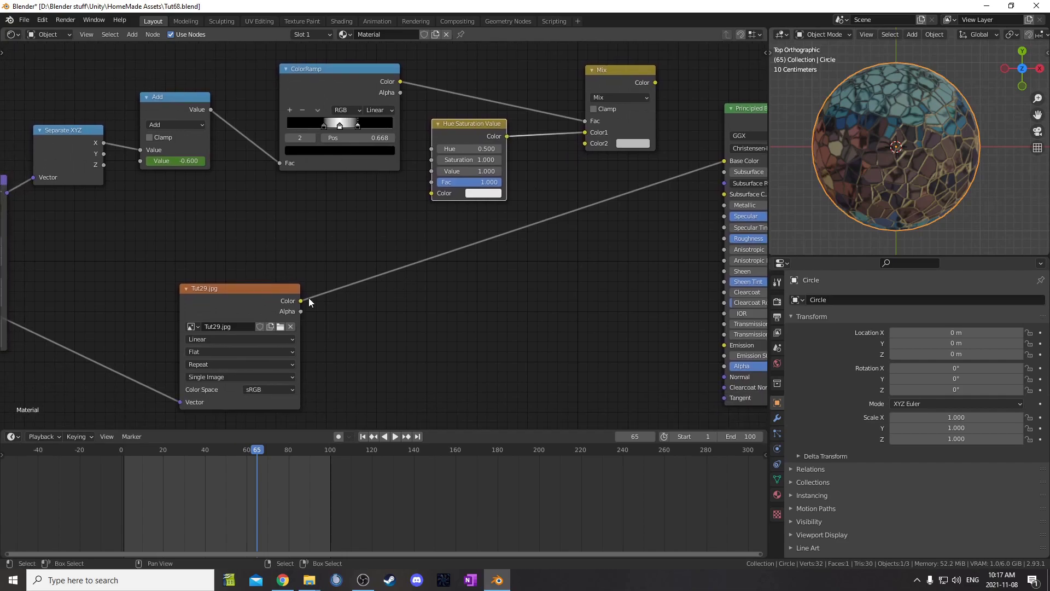
drag(300, 300, 585, 143)
scroll(605, 237, down, 2)
middle_drag(604, 238, 514, 278)
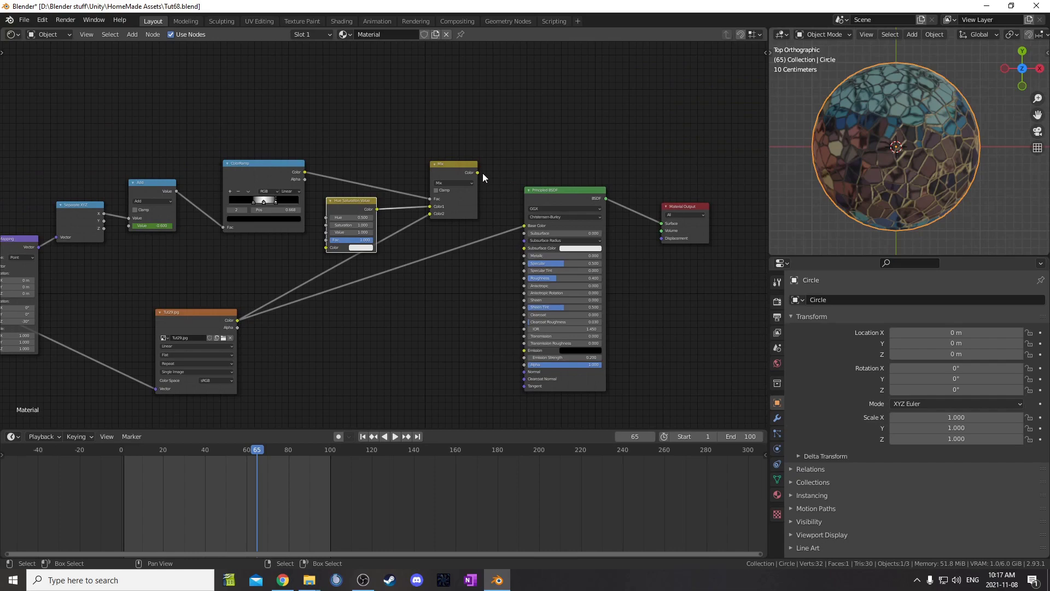
Connect the Mix node's Color output to the Principled BSDF's Base Color, replacing the direct image texture link.
drag(478, 172, 523, 224)
scroll(547, 236, up, 1)
middle_drag(592, 252, 533, 202)
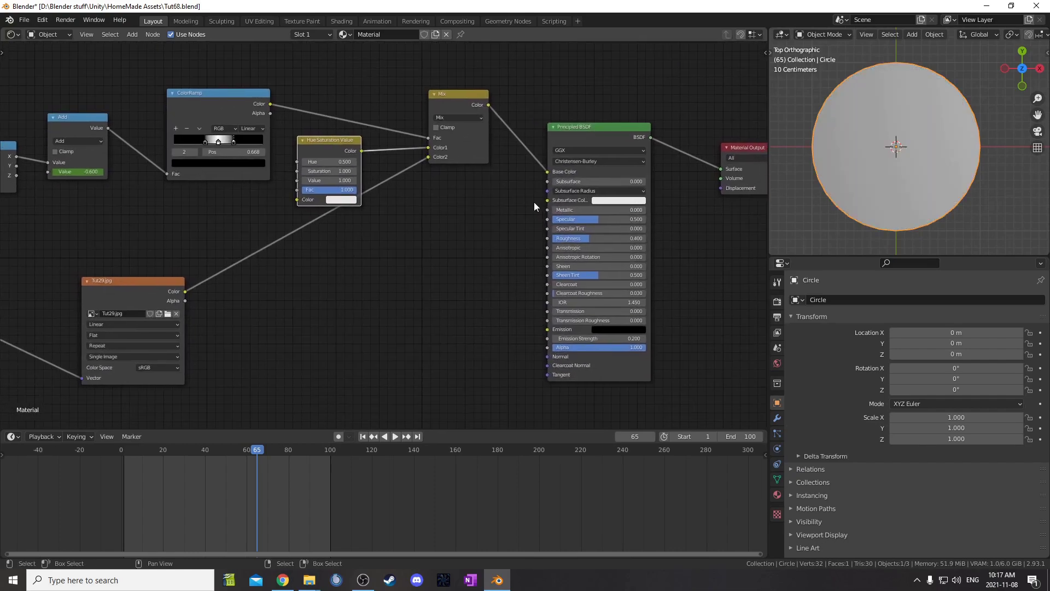
scroll(534, 202, down, 2)
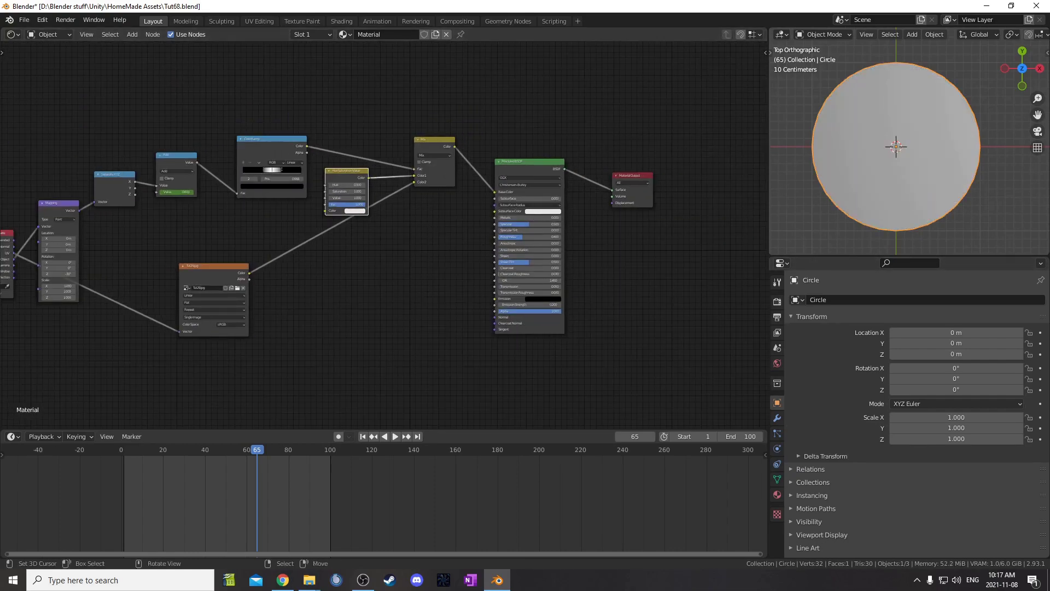
Move the timeline to frame 45 and inspect the band across the circle up close.
scroll(280, 272, up, 3)
drag(223, 481, 215, 481)
scroll(951, 174, up, 2)
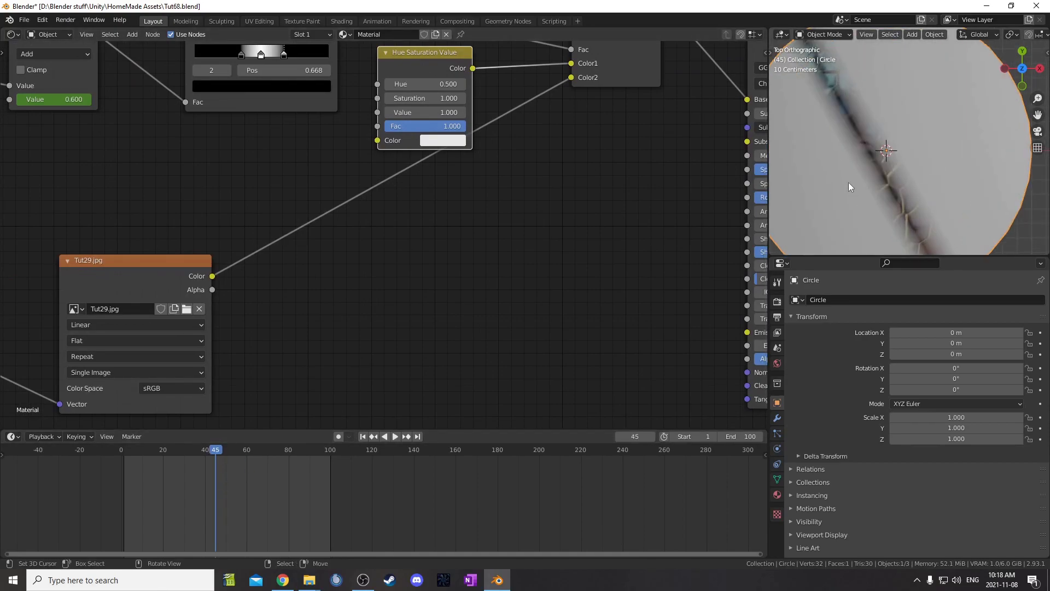
scroll(354, 222, down, 3)
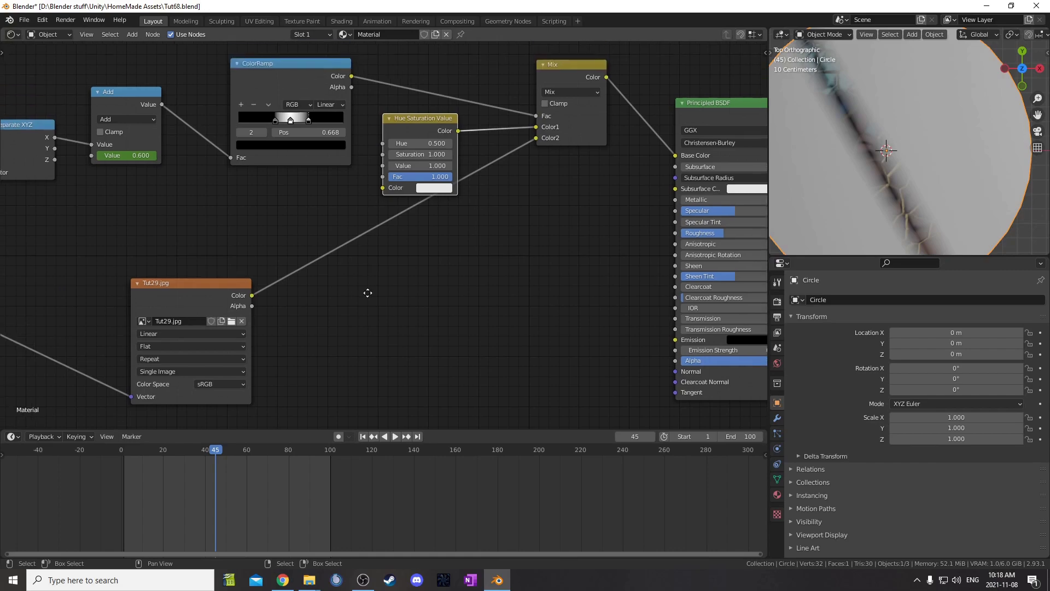
Connect the Tut29.jpg texture's Color output to the Hue Saturation Value node's Color input as well.
drag(309, 307, 405, 229)
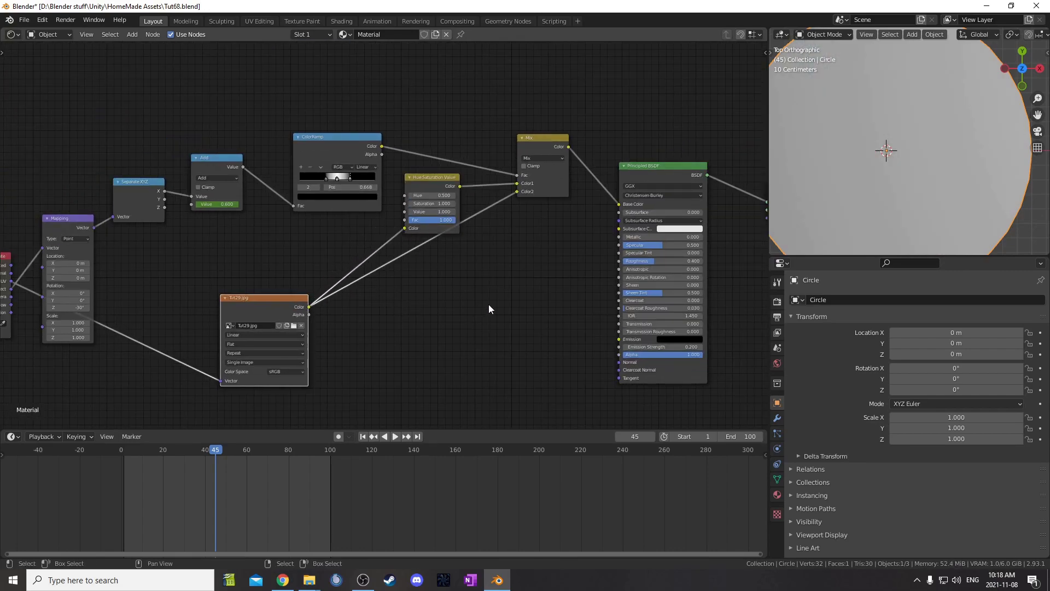
middle_drag(488, 304, 445, 300)
scroll(494, 243, up, 5)
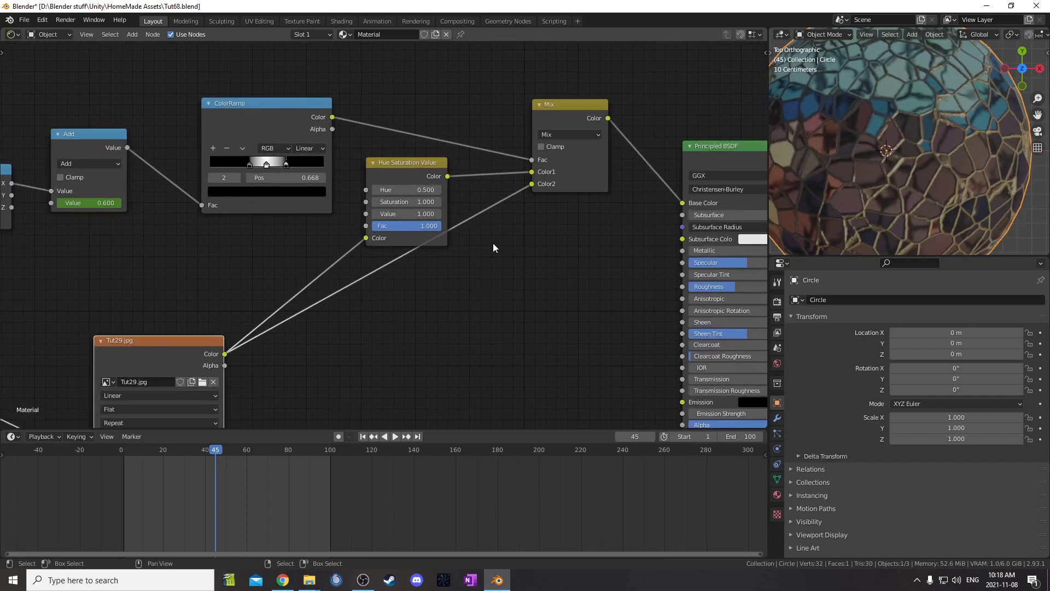
Move the Hue Saturation Value node up, above the gap between the ColorRamp and Mix nodes.
middle_drag(494, 243, 488, 294)
scroll(488, 293, down, 3)
drag(417, 230, 443, 116)
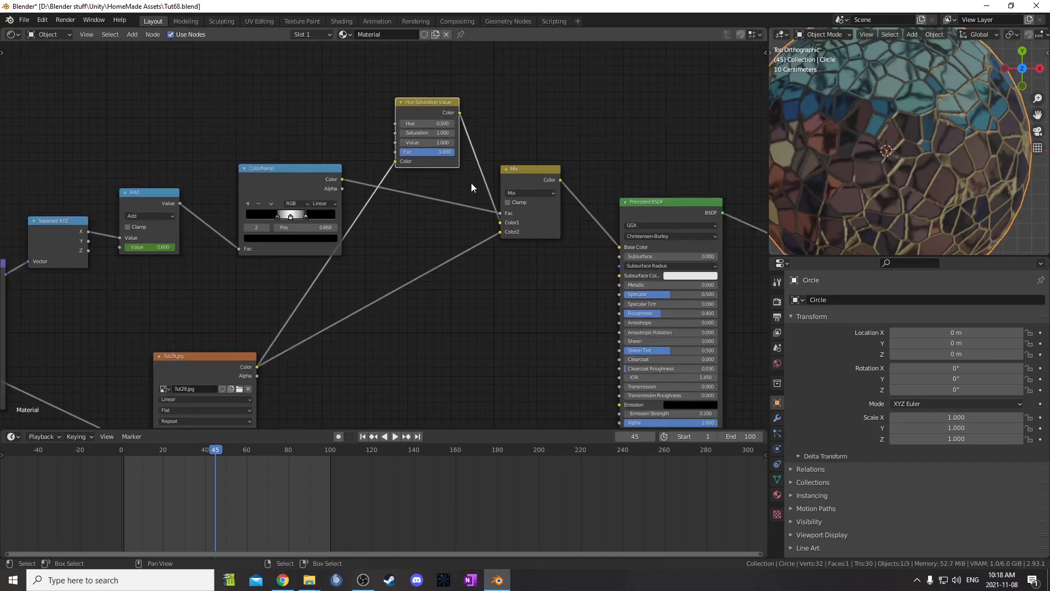
Darken the texture outside the band by lowering the Hue Saturation Value node's Value to 0.100, then adjusting it to 0.200.
scroll(471, 183, up, 2)
drag(454, 168, 490, 171)
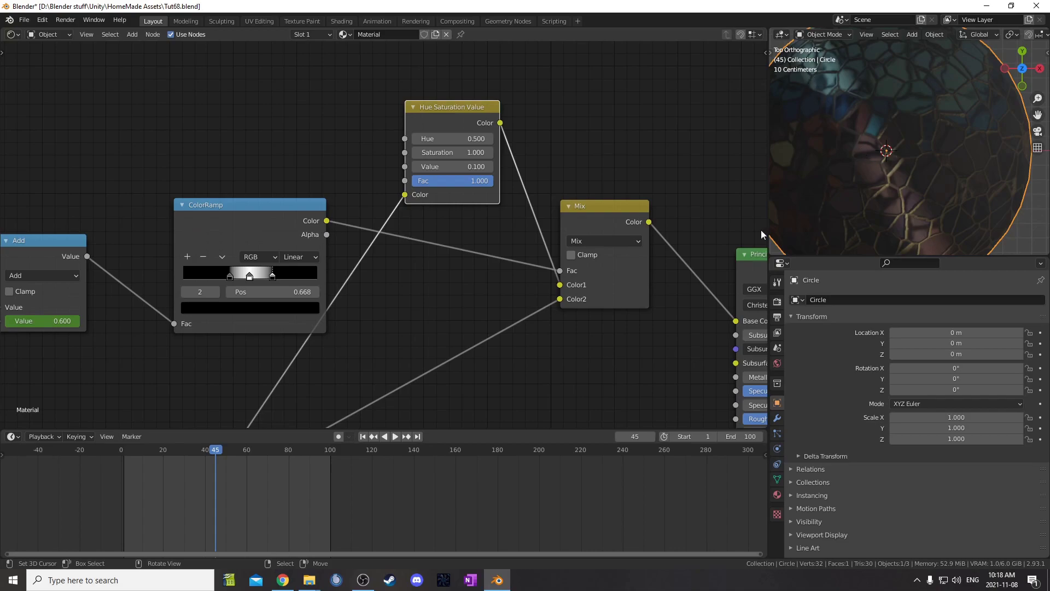
scroll(570, 304, down, 4)
middle_drag(558, 272, 620, 239)
click(523, 152)
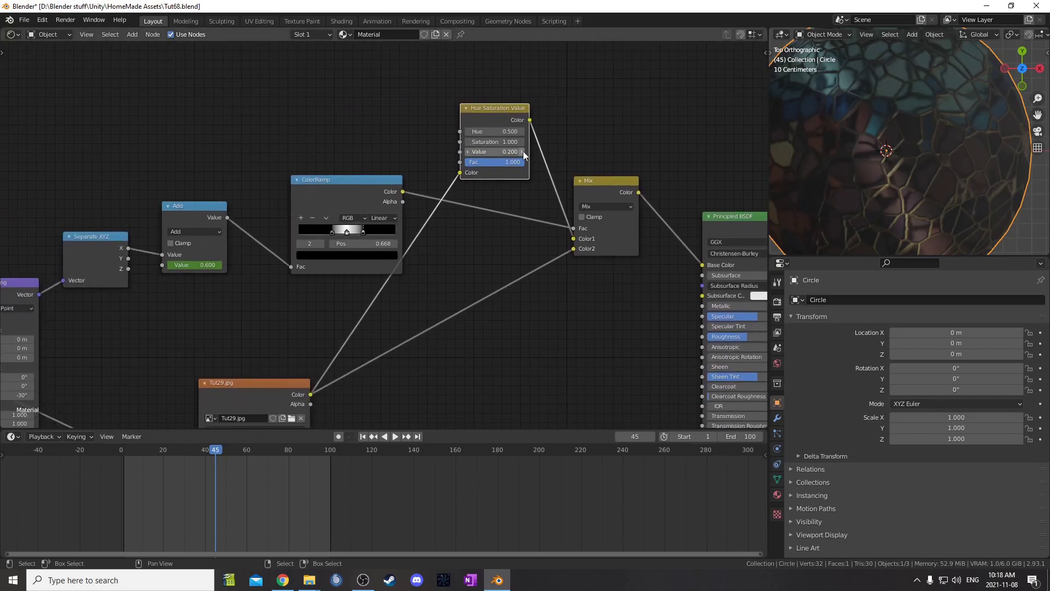
scroll(544, 175, down, 1)
scroll(672, 326, down, 2)
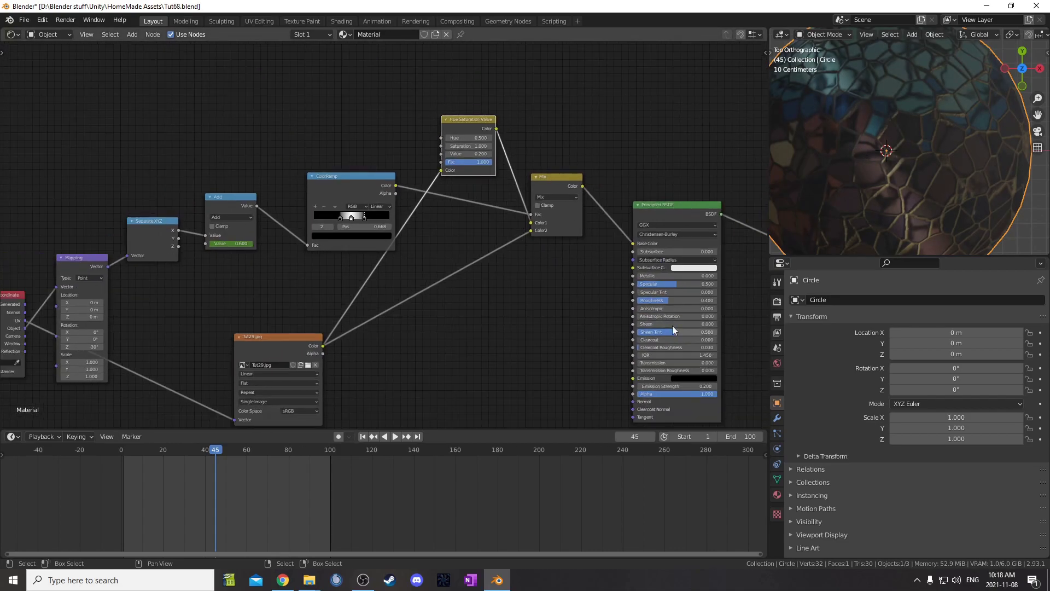
middle_drag(672, 326, 618, 265)
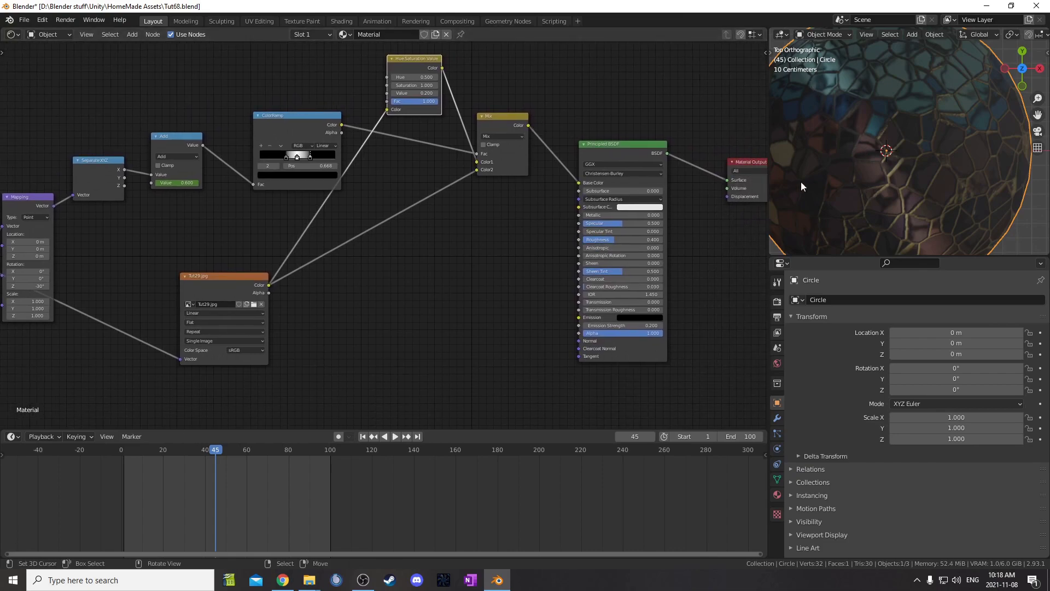
middle_drag(577, 195, 620, 225)
scroll(474, 148, up, 3)
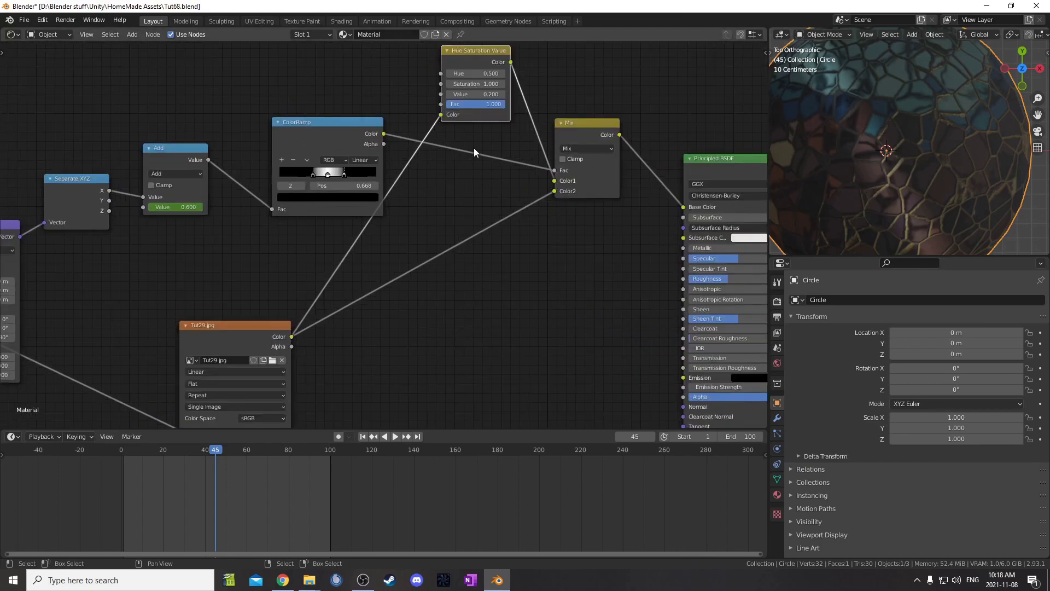